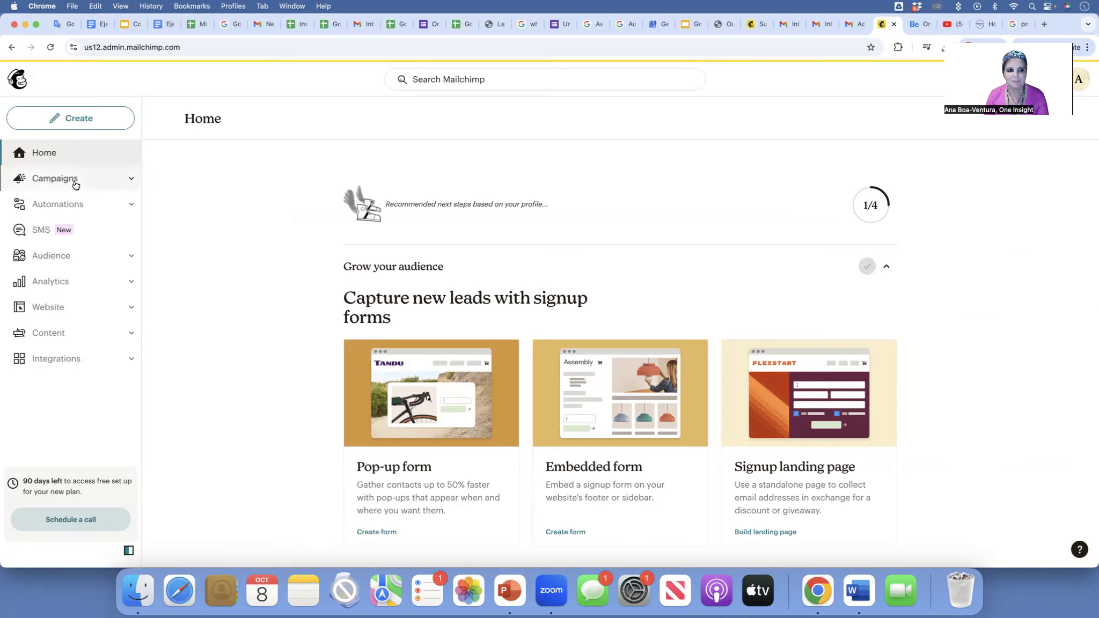
# - Open Automations from the sidebar to reach the Customer Journeys overview
pyautogui.click(125, 206)
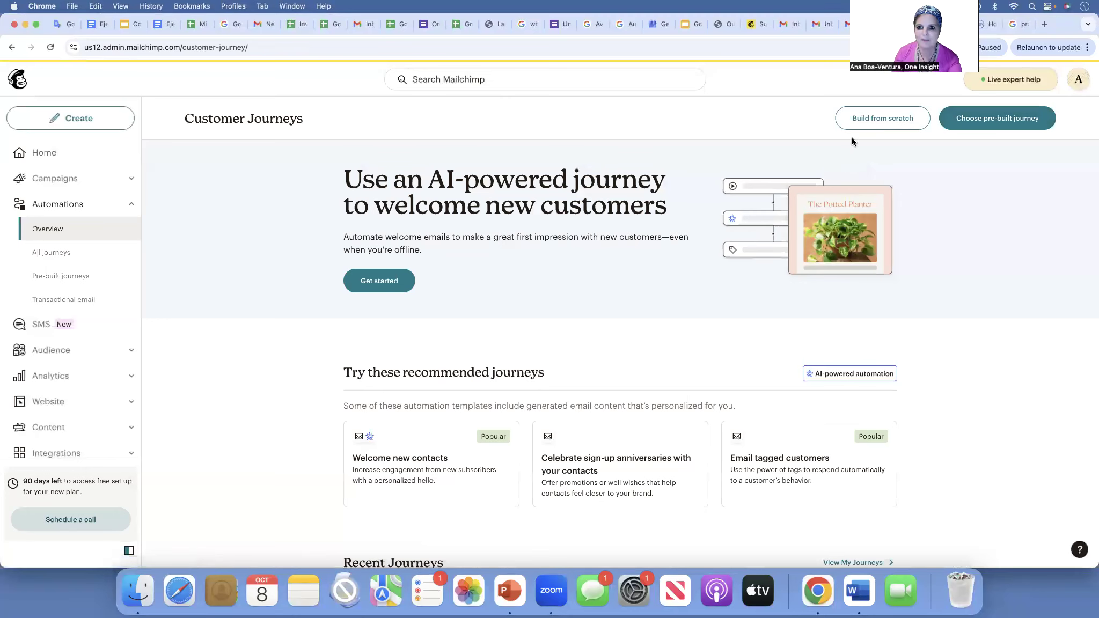
# - Build a journey from scratch, accepting the suggested welcome email automation name, and start building
pyautogui.click(884, 122)
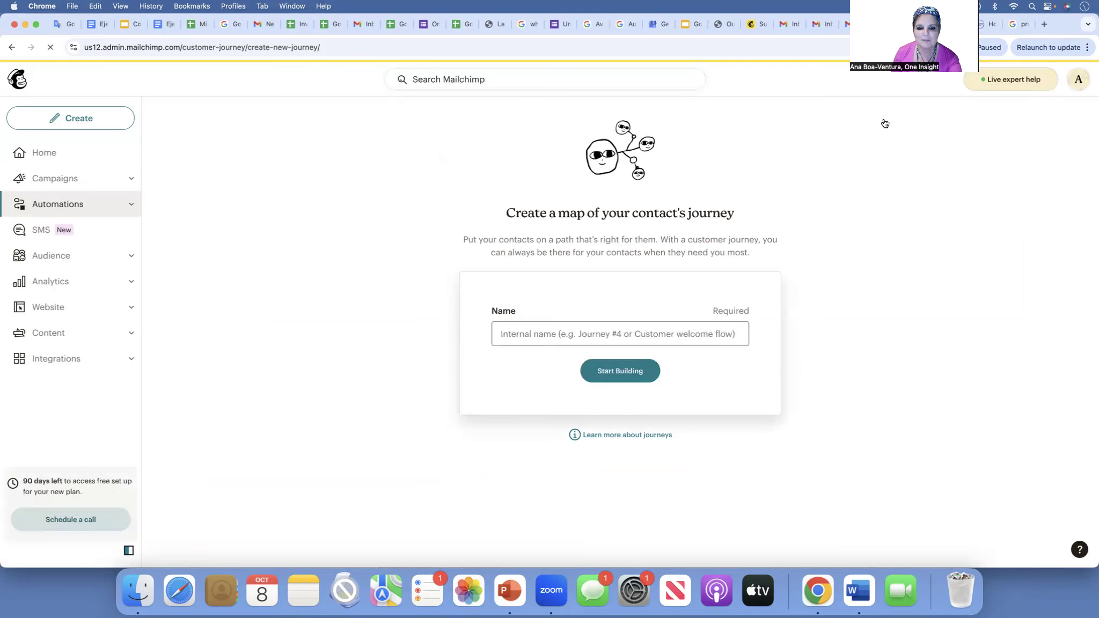
pyautogui.click(617, 332)
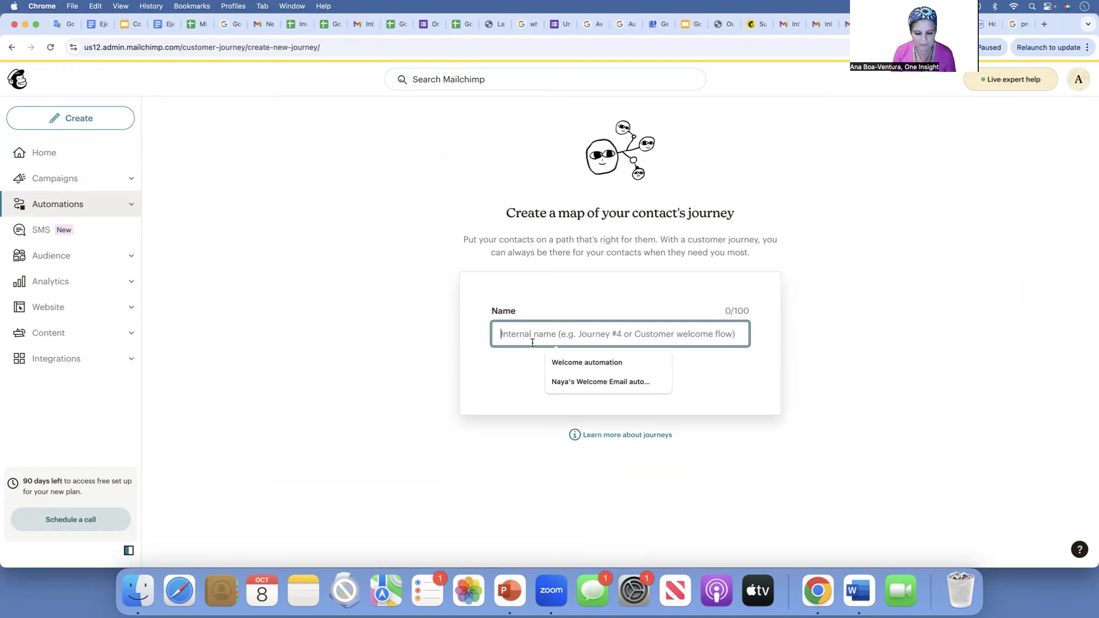
pyautogui.write("Naya's")
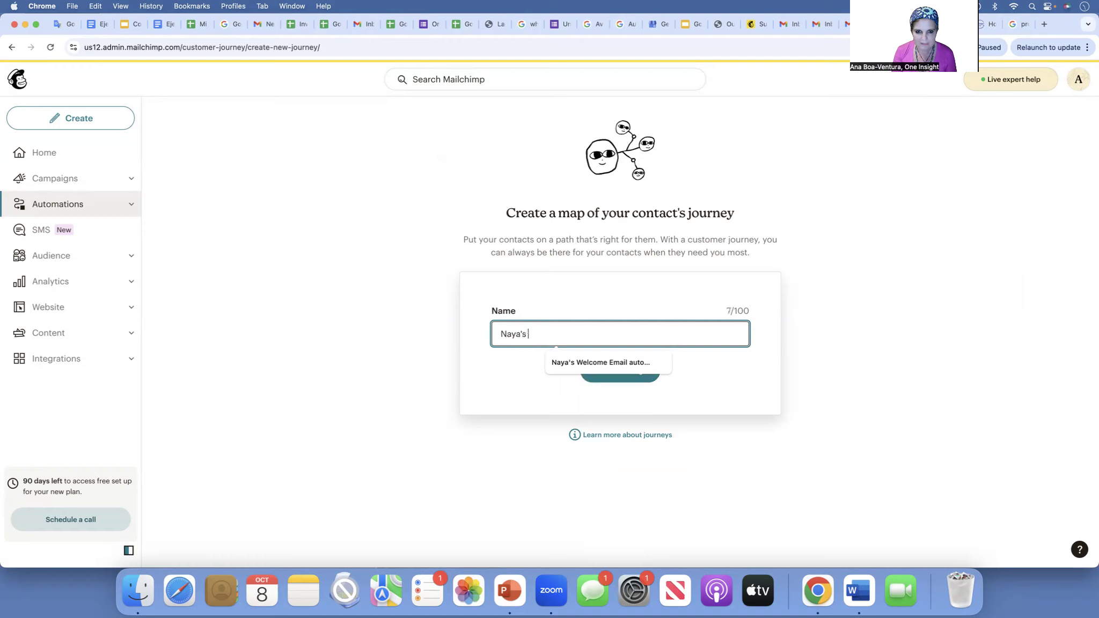
pyautogui.click(588, 363)
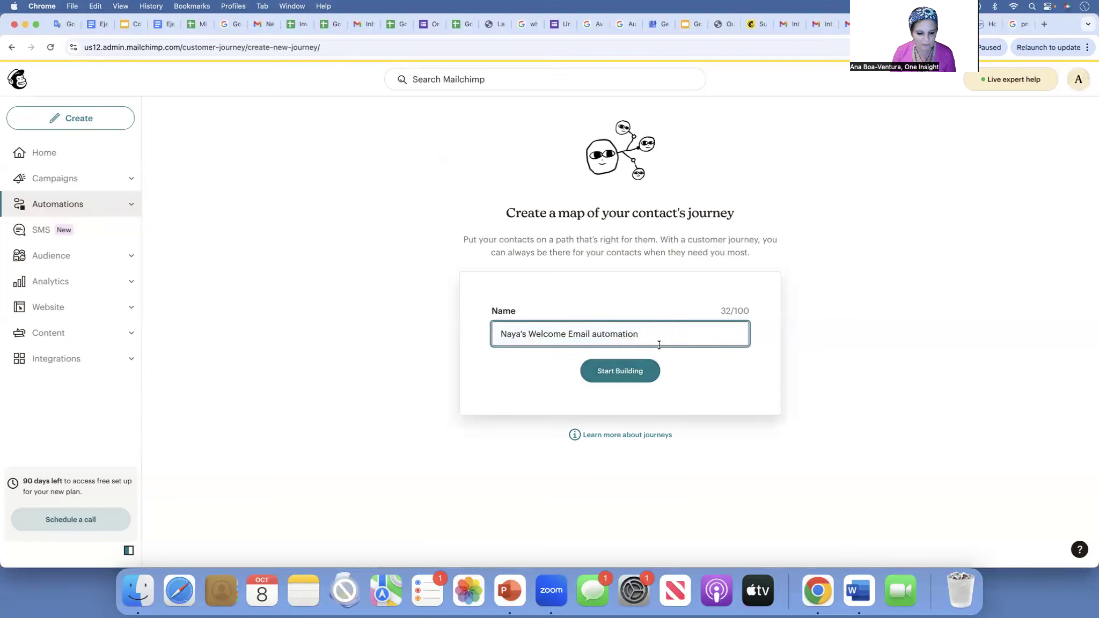
pyautogui.click(625, 374)
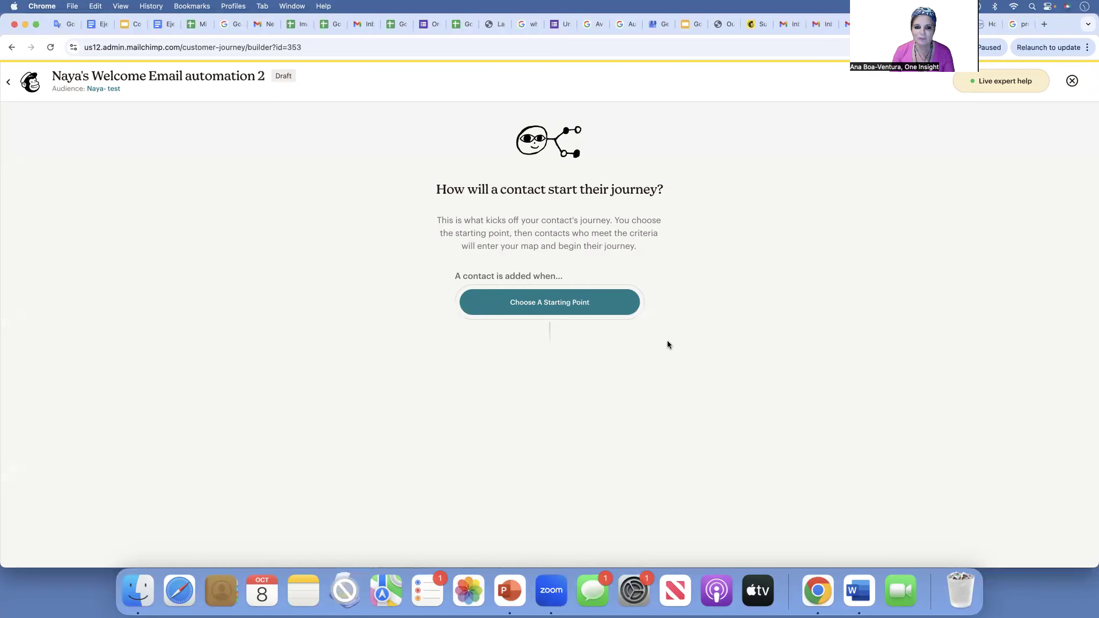
# - Browse the starting-point categories and pick Contact Activity's Signs up for Email trigger
pyautogui.click(543, 303)
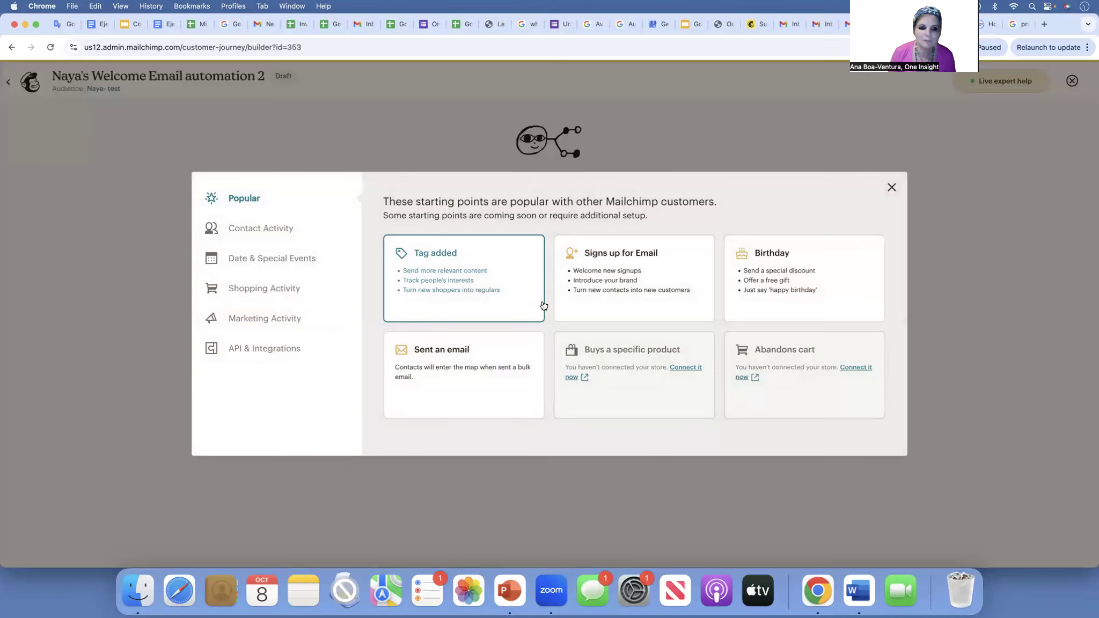
pyautogui.click(262, 259)
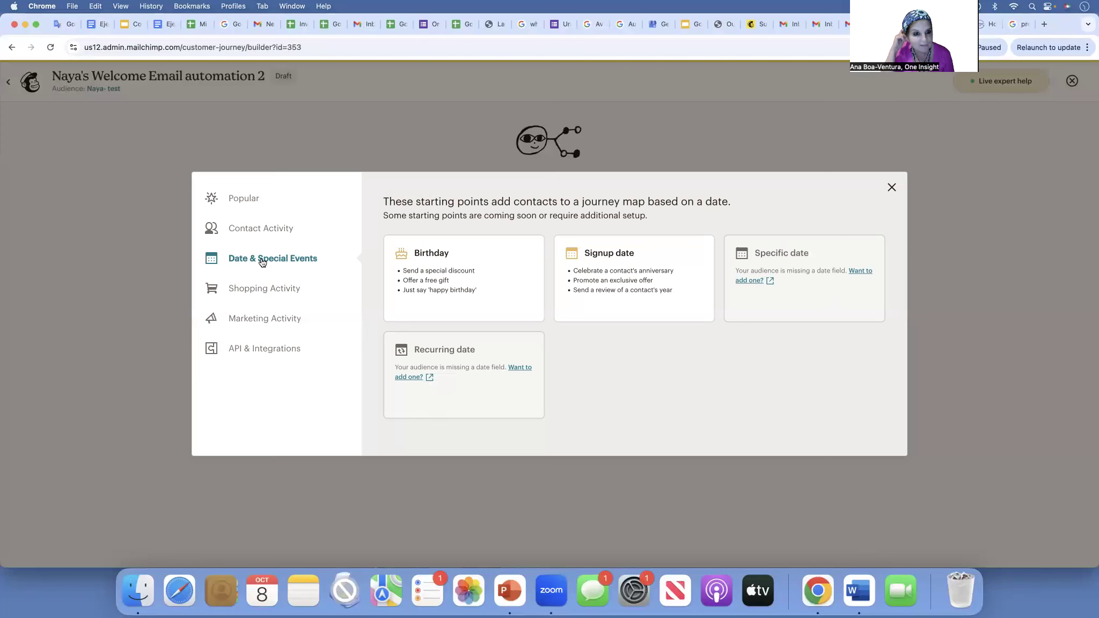
pyautogui.click(257, 290)
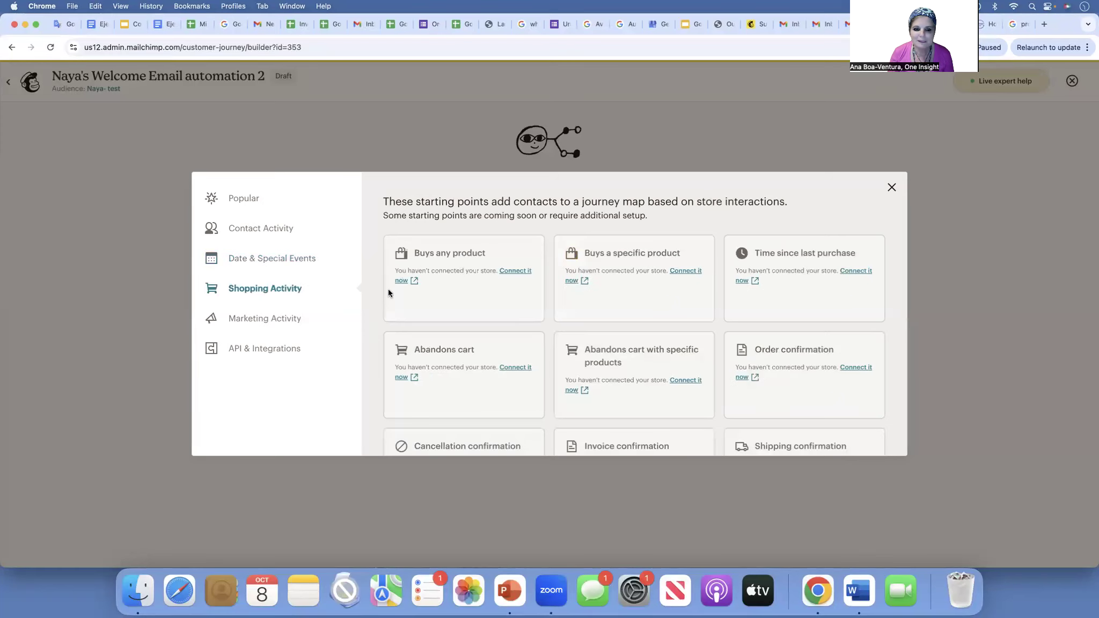
pyautogui.scroll(-3, 514, 377)
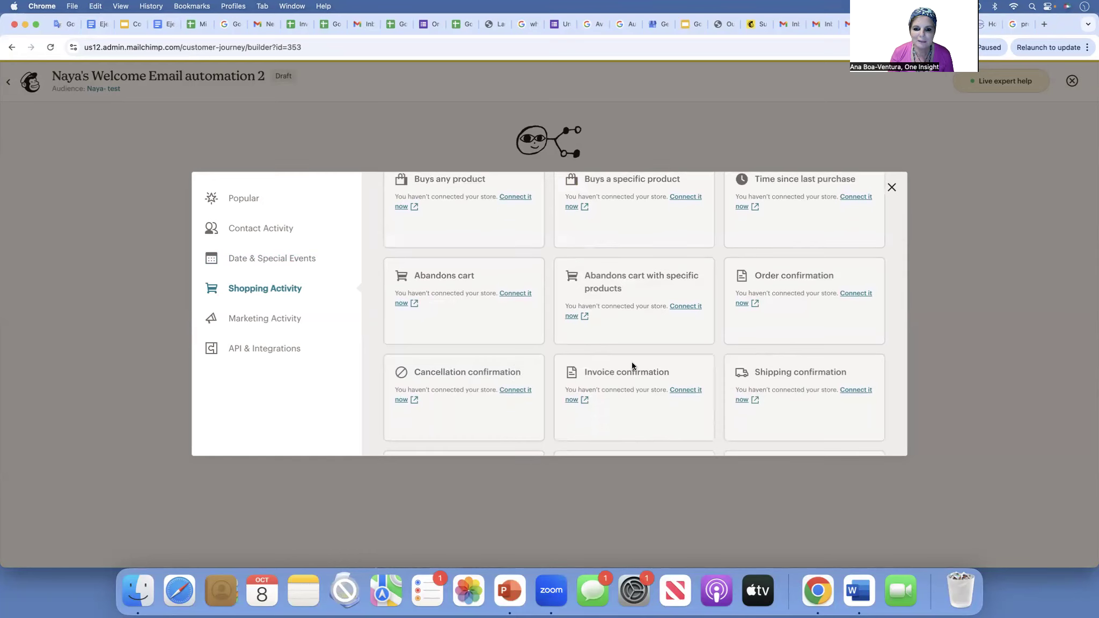
pyautogui.scroll(-7, 628, 278)
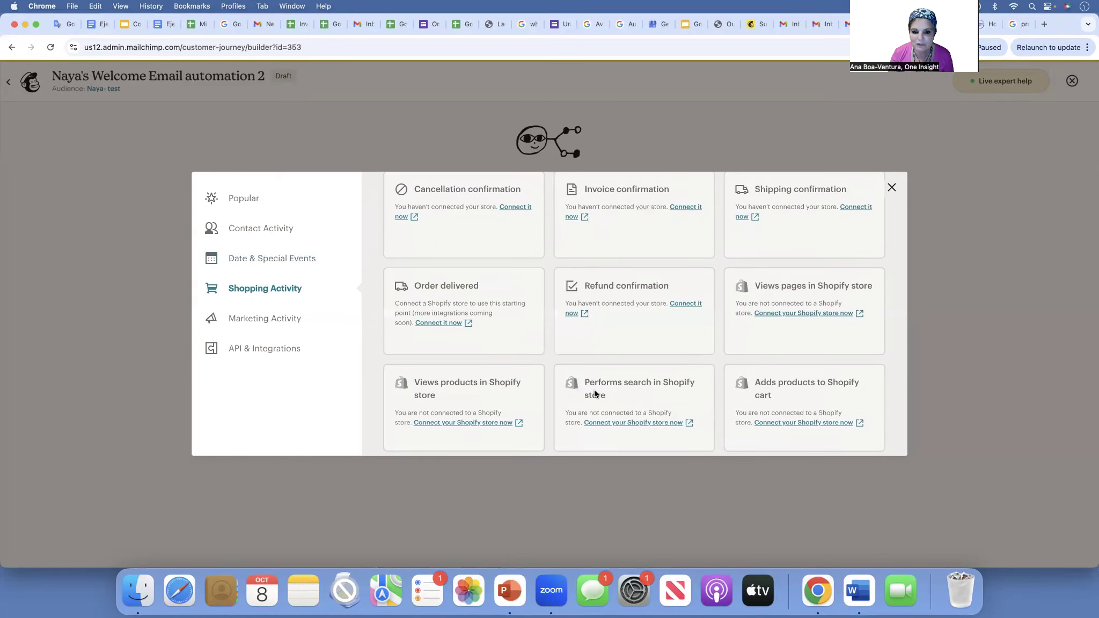
pyautogui.scroll(5, 624, 273)
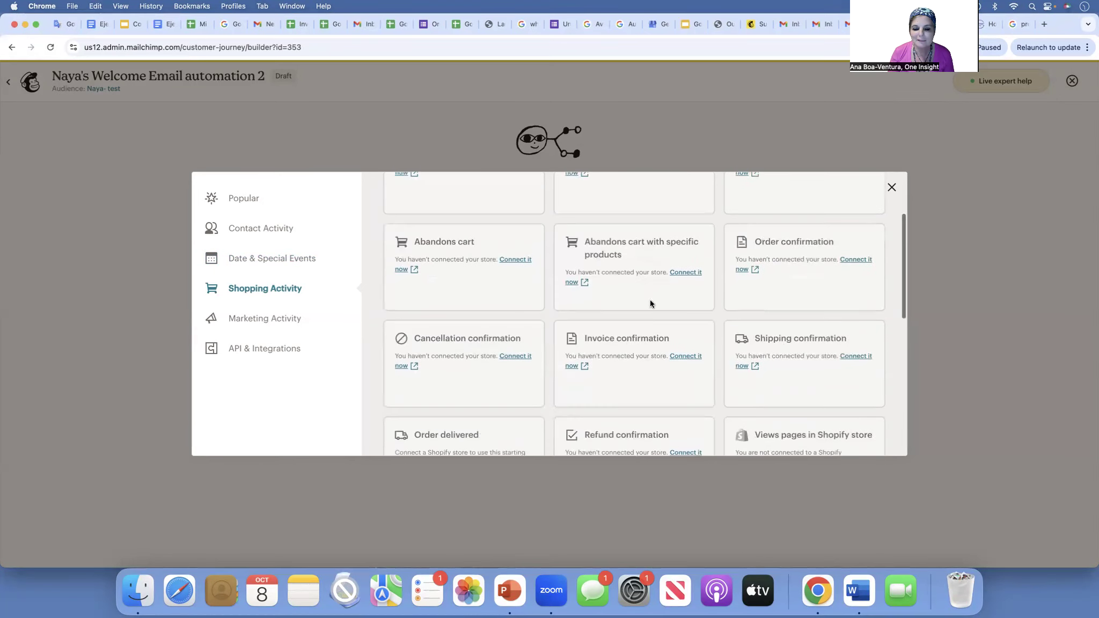
pyautogui.scroll(3, 643, 273)
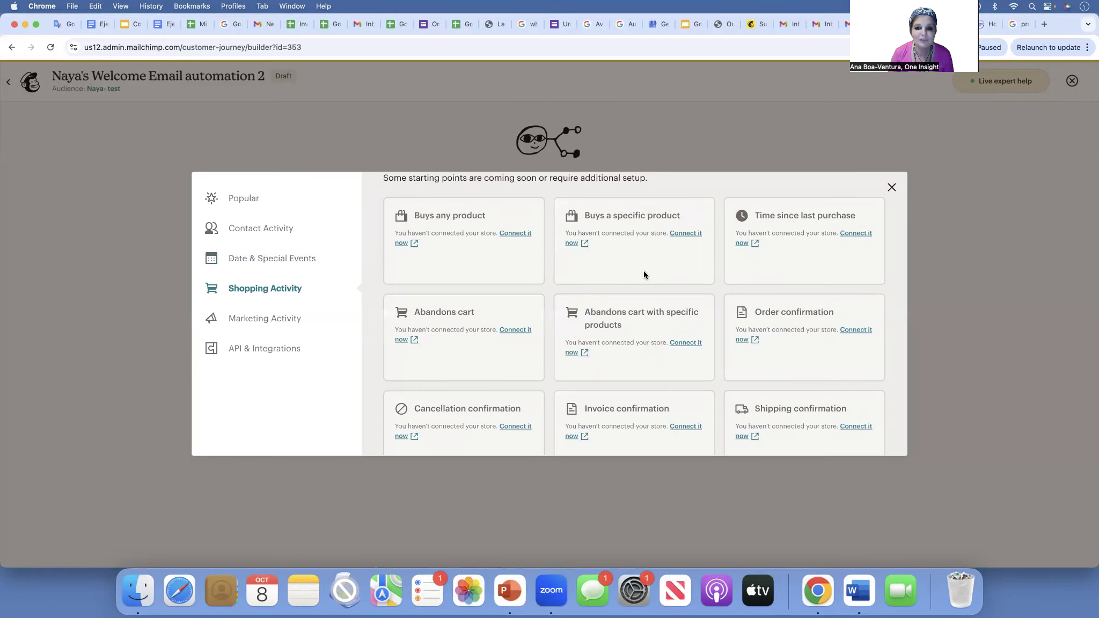
pyautogui.click(269, 320)
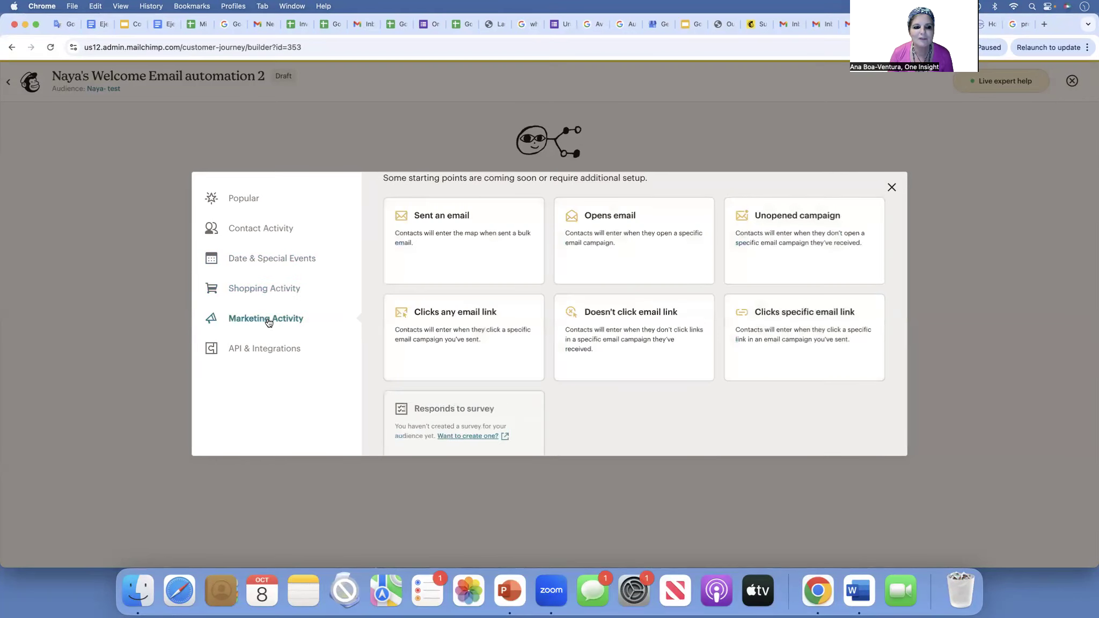
pyautogui.click(271, 348)
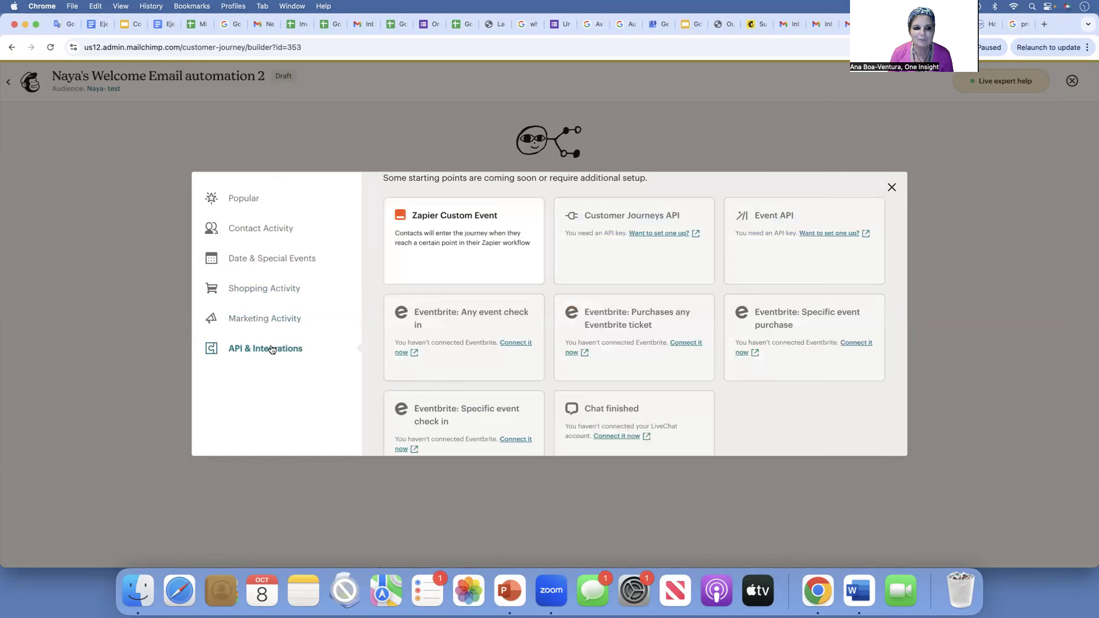
pyautogui.click(270, 231)
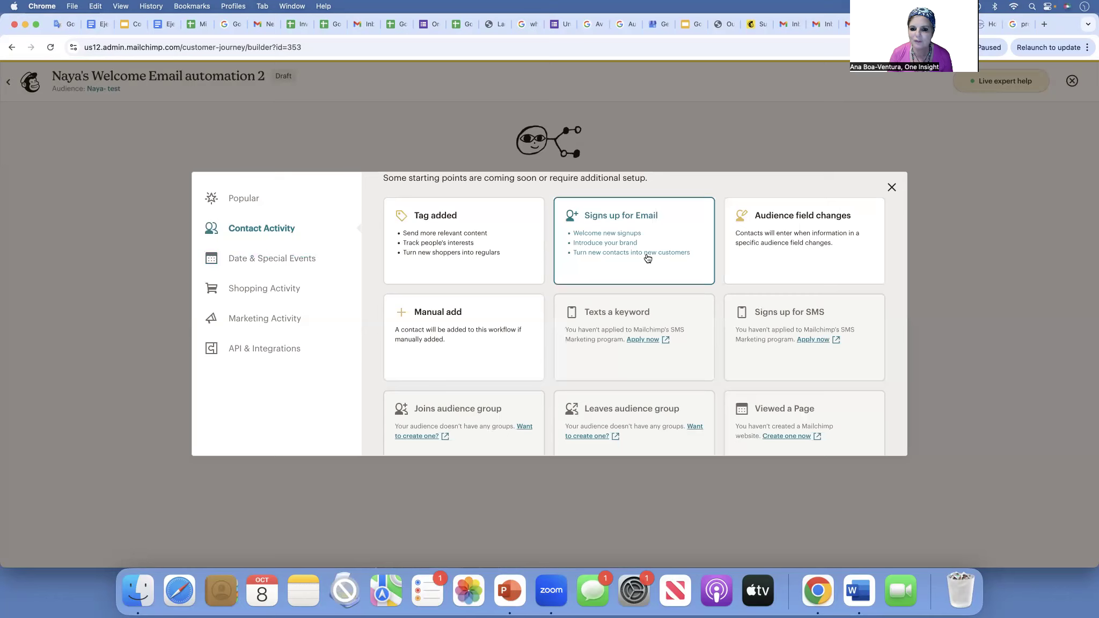
pyautogui.click(623, 233)
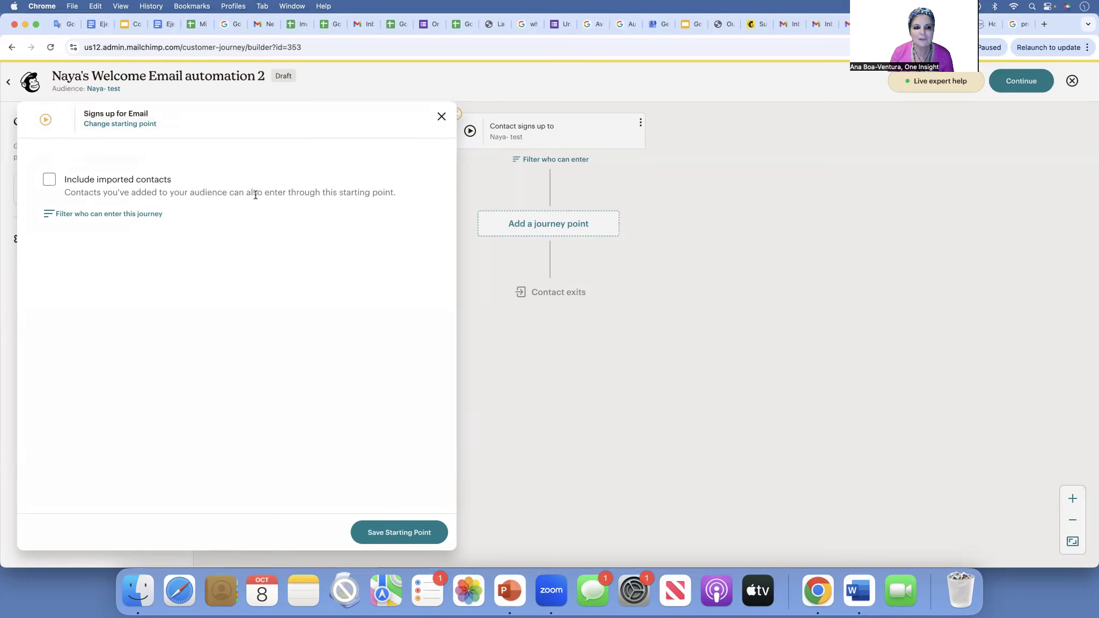
# - Include imported contacts, save the starting point, and bring up the Rules/Actions panel for a new point
pyautogui.click(50, 180)
pyautogui.click(386, 533)
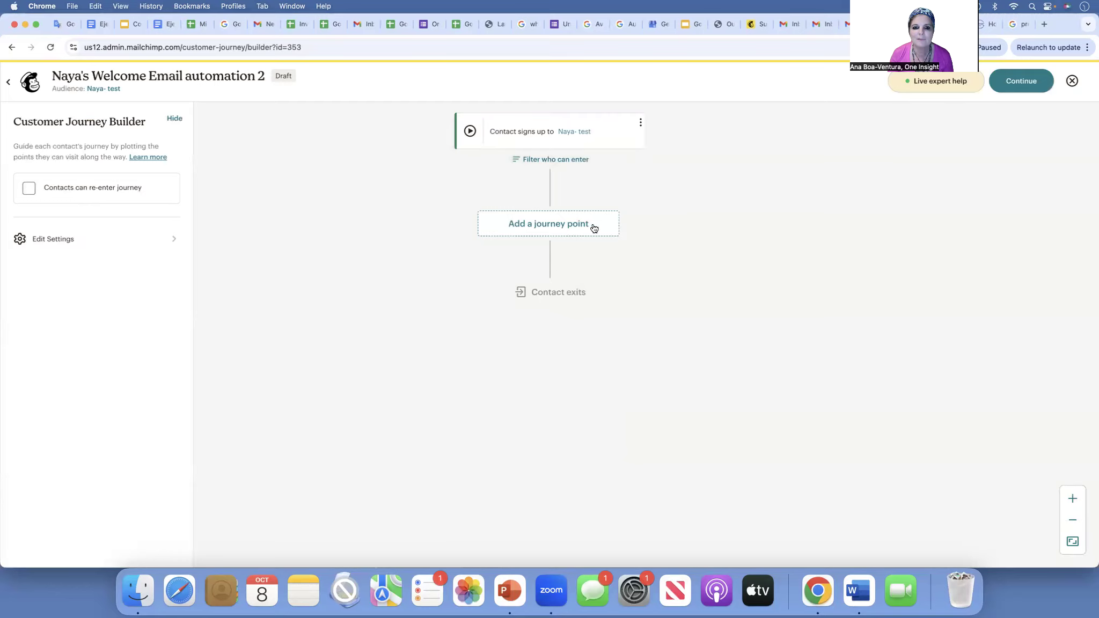
pyautogui.click(540, 227)
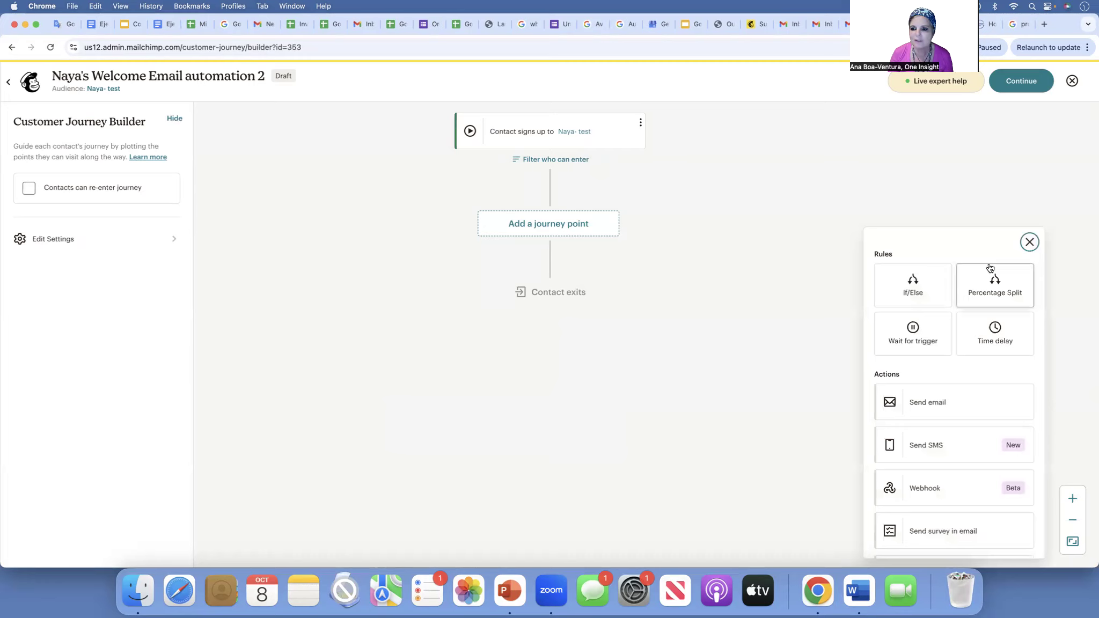
pyautogui.click(1029, 242)
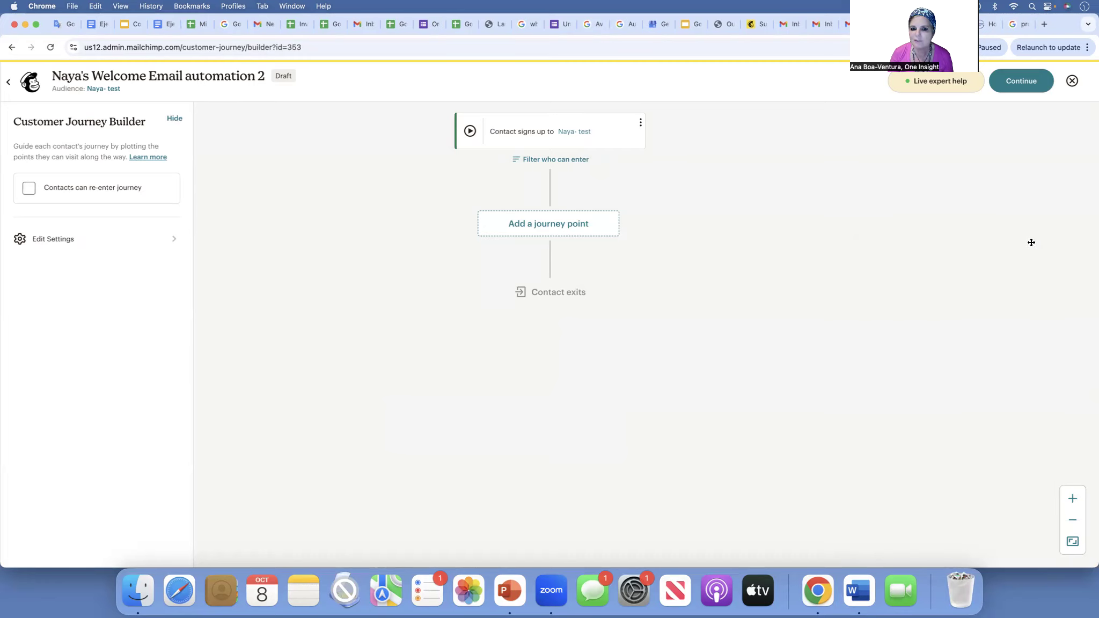
pyautogui.click(530, 224)
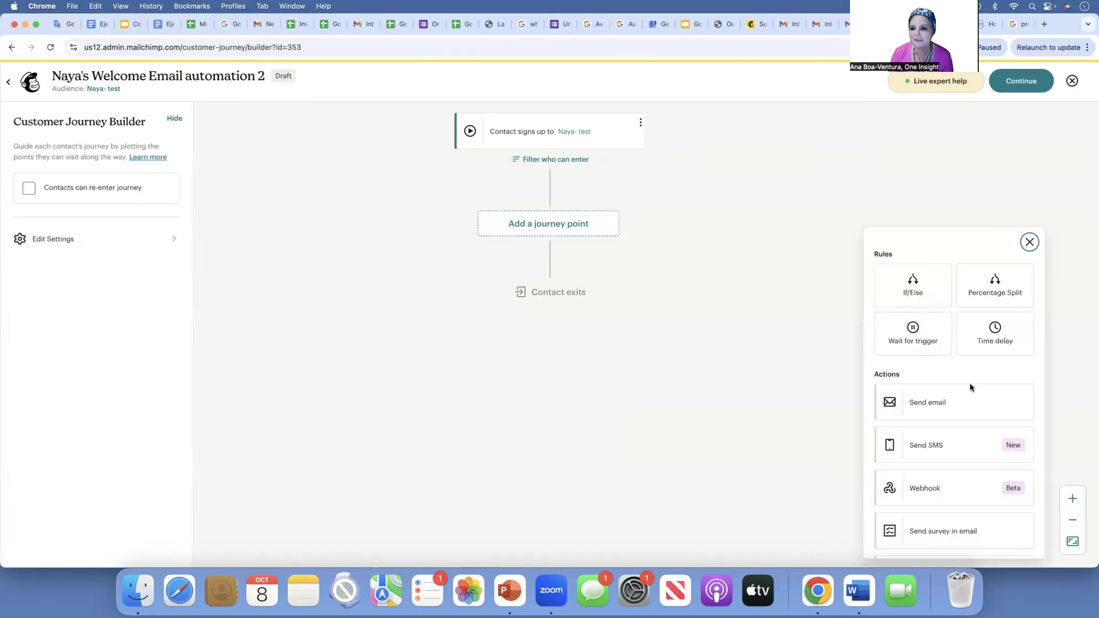
# - Add a Send email action and replace its sender name
pyautogui.click(942, 407)
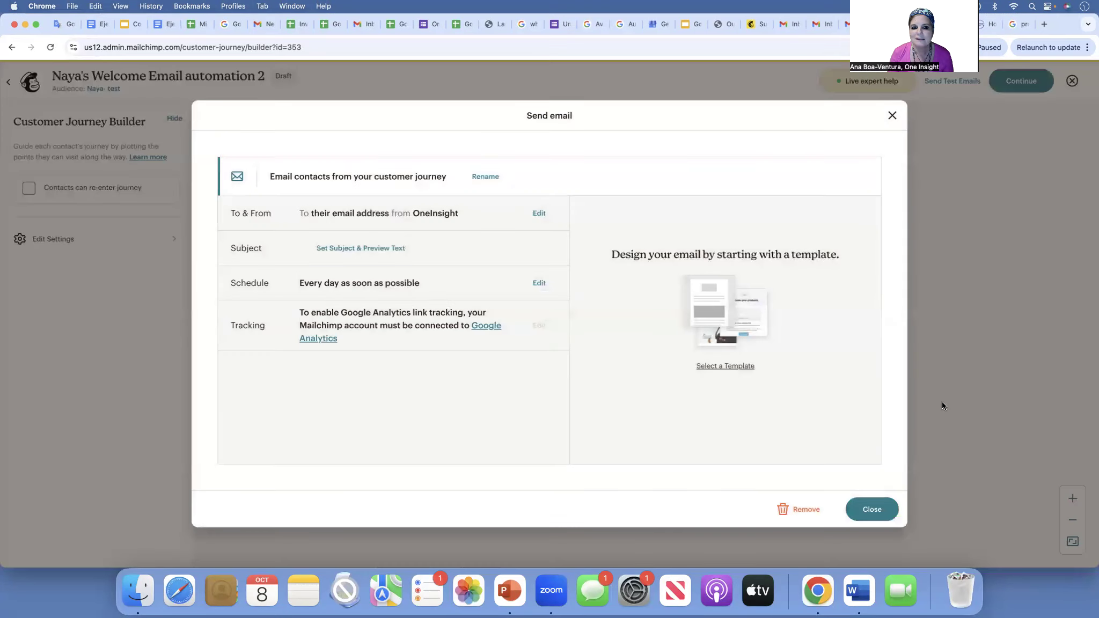
pyautogui.click(541, 214)
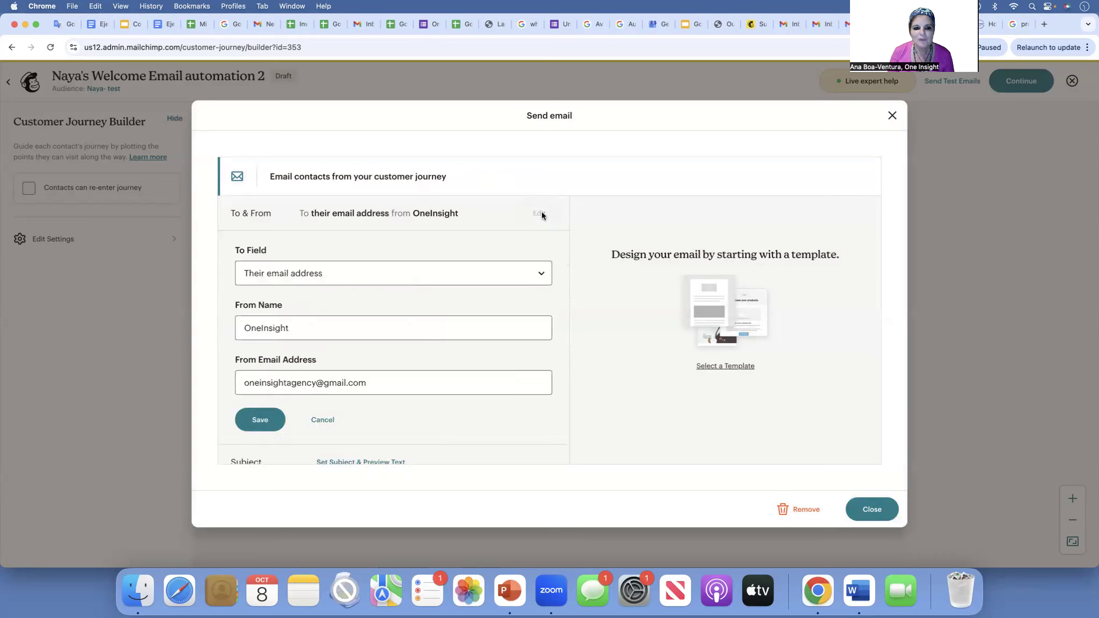
pyautogui.moveTo(302, 327); pyautogui.dragTo(199, 321)
pyautogui.write('Naya')
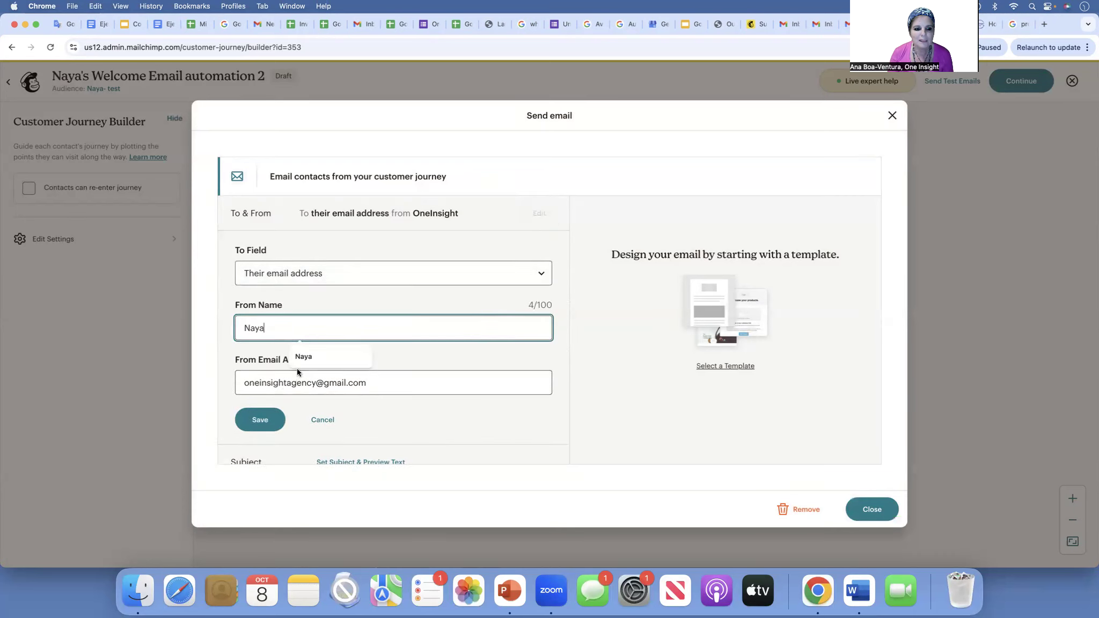
pyautogui.click(286, 385)
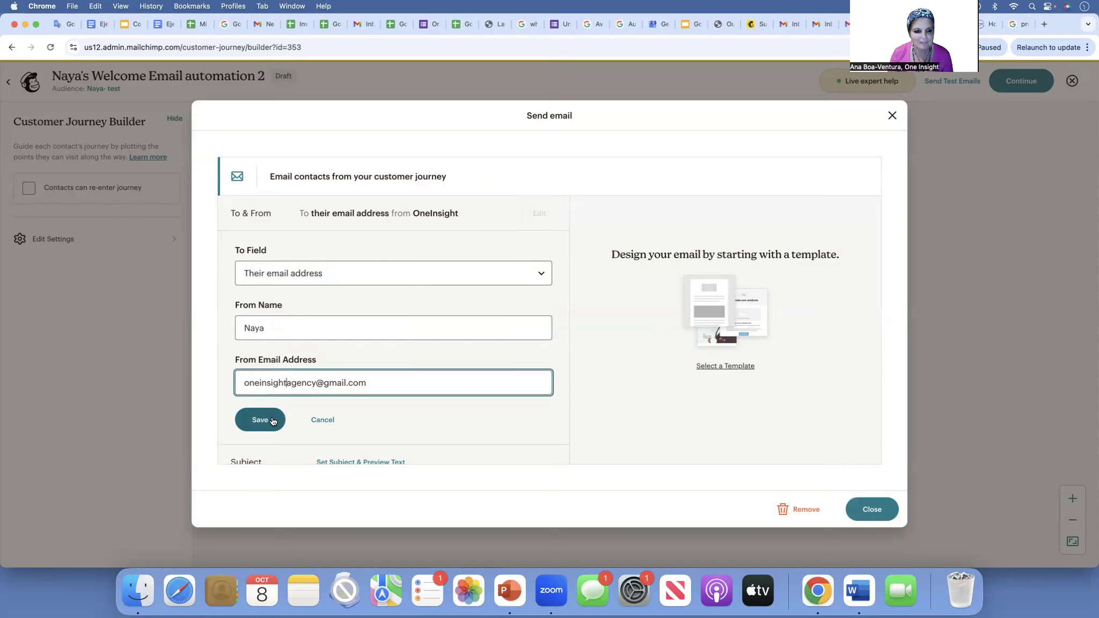
pyautogui.scroll(-4, 294, 419)
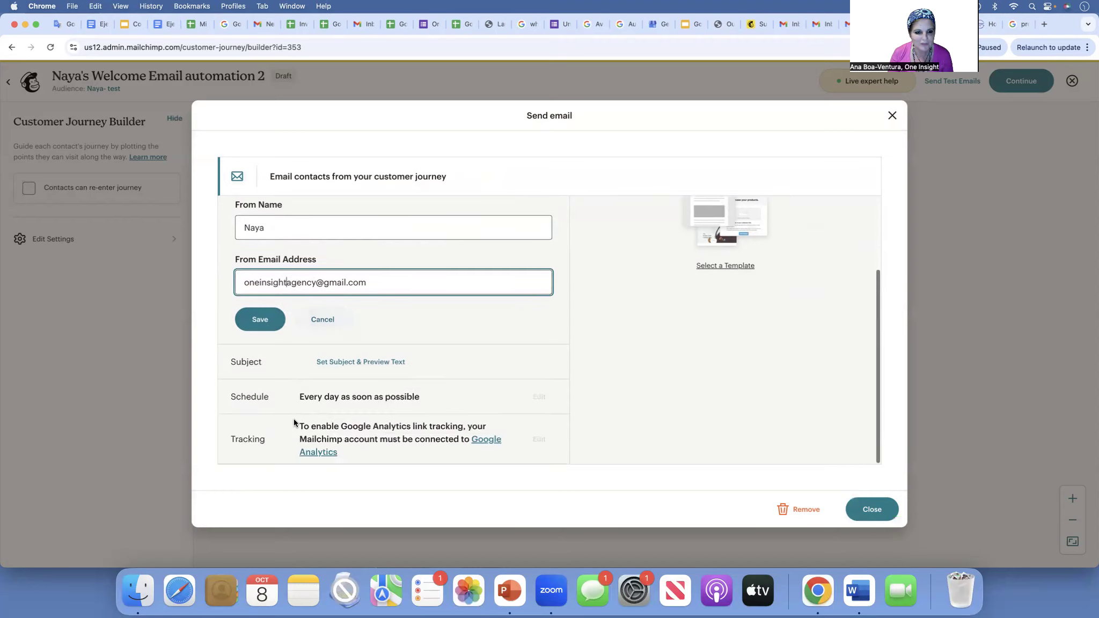
# - Enter the subject 'Welcome! Glad you decided to join us!' and save it
pyautogui.click(331, 364)
pyautogui.click(309, 309)
pyautogui.write('Welcome')
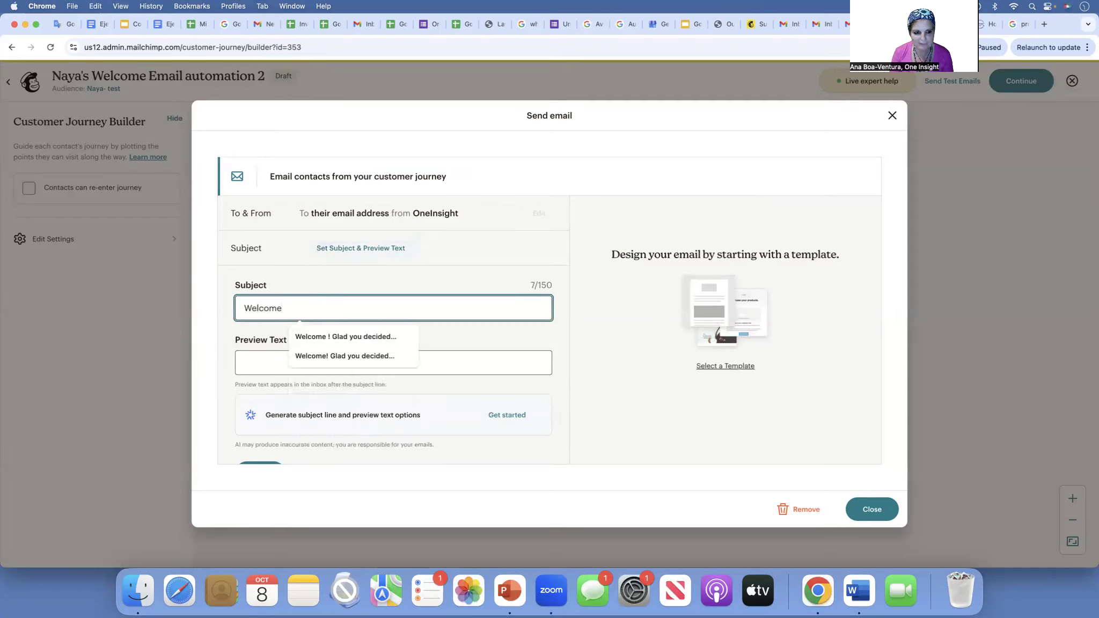
pyautogui.write('! Glad ')
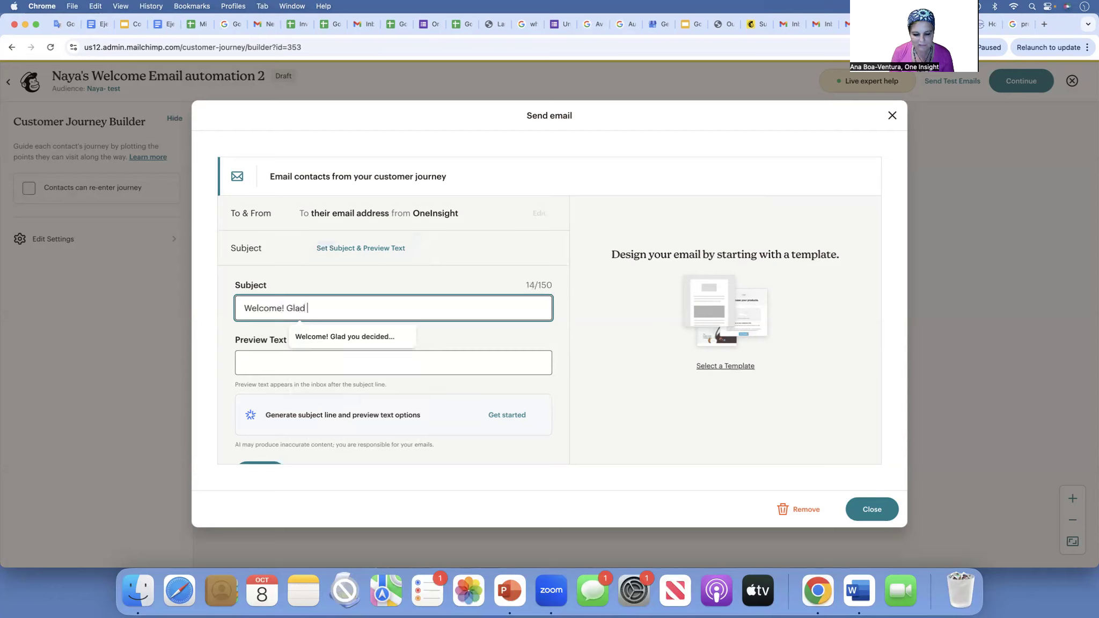
pyautogui.write('you dec')
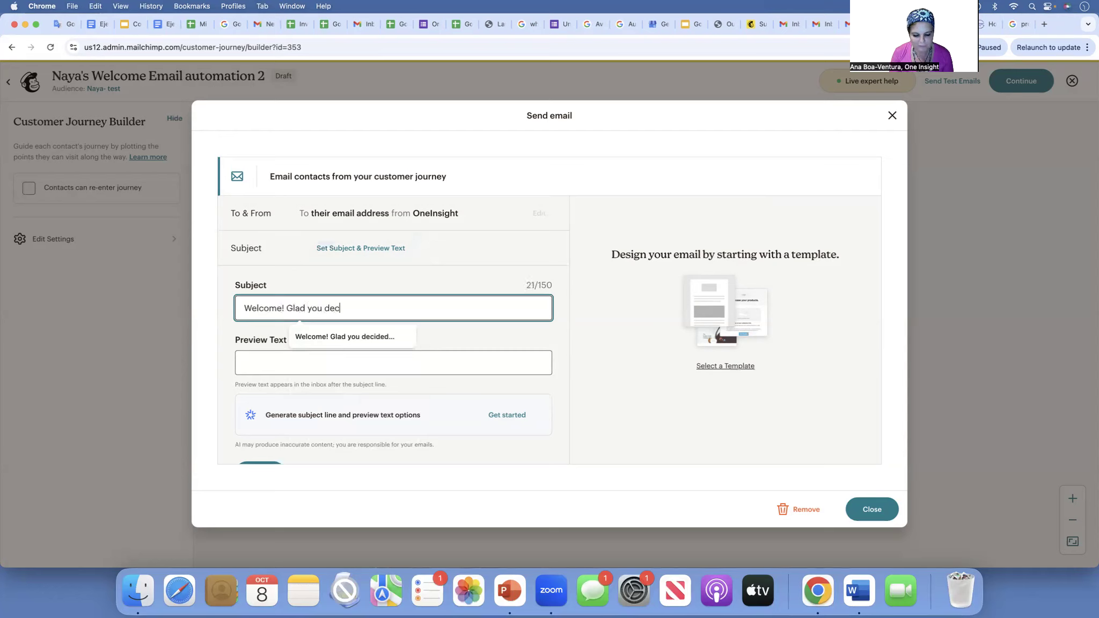
pyautogui.write('ided to join us!')
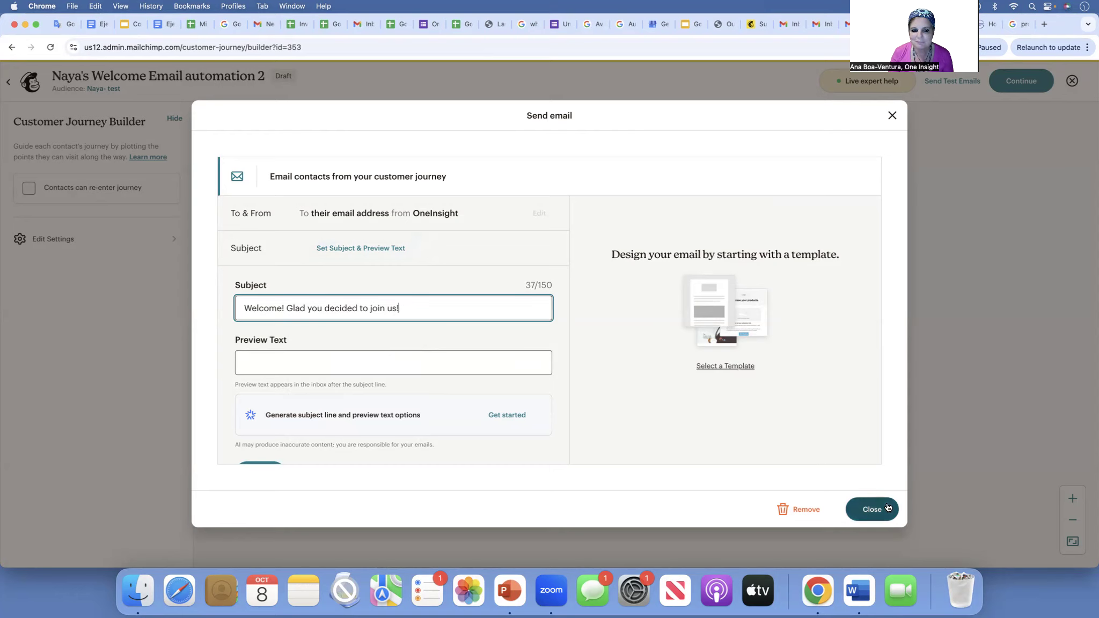
pyautogui.scroll(-2, 485, 405)
pyautogui.scroll(-3, 486, 405)
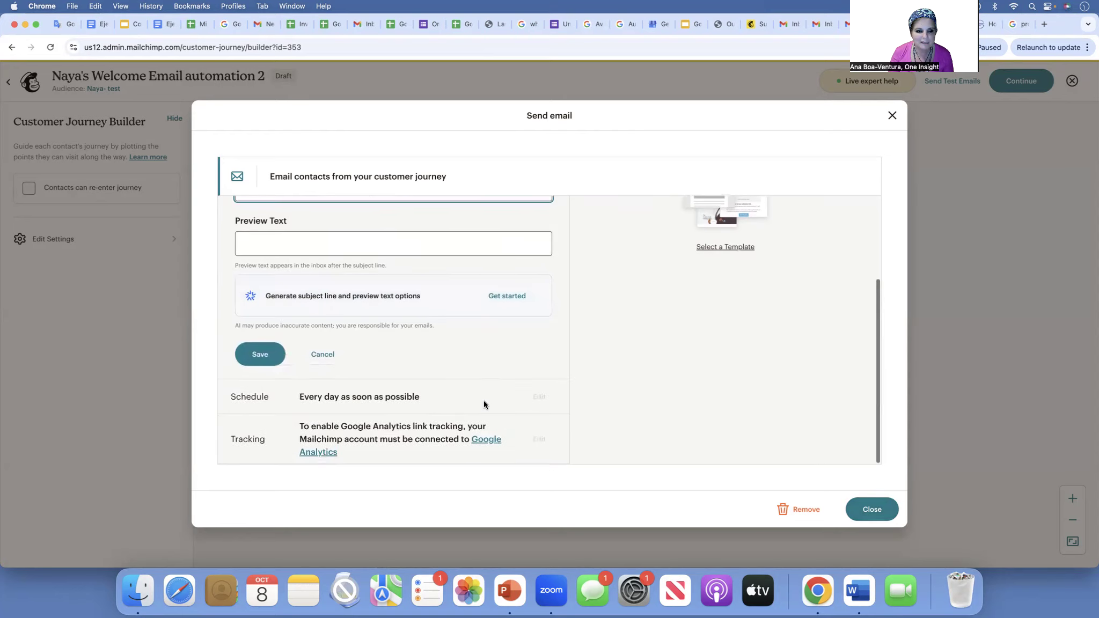
pyautogui.click(260, 356)
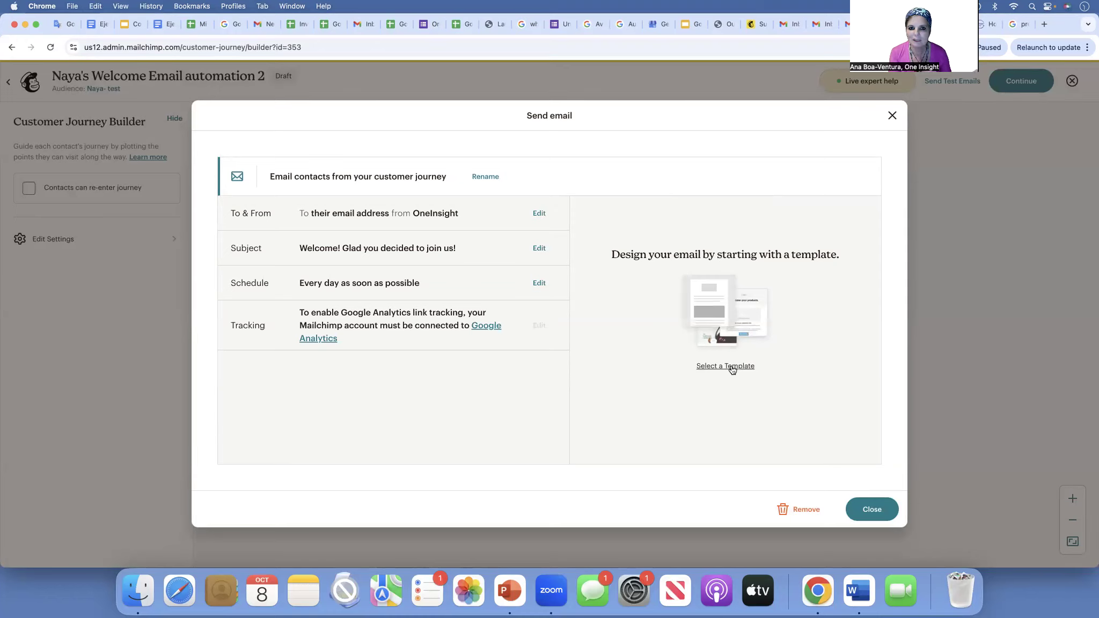
# - Browse the template gallery and apply the Minimal template to the welcome email
pyautogui.click(717, 365)
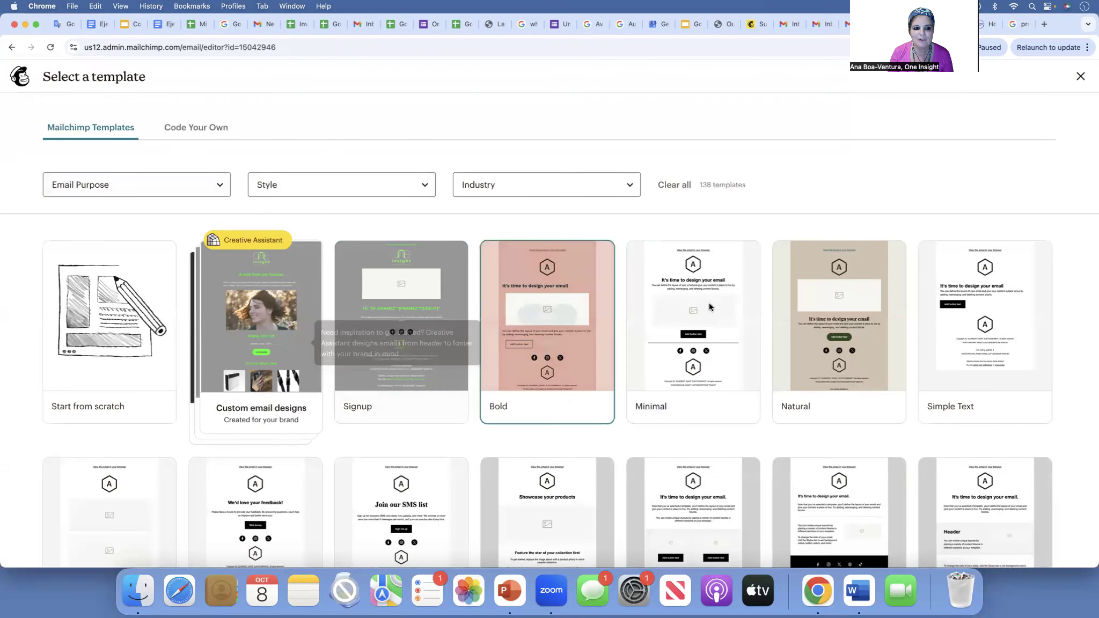
pyautogui.scroll(-2, 609, 371)
pyautogui.scroll(-1, 609, 371)
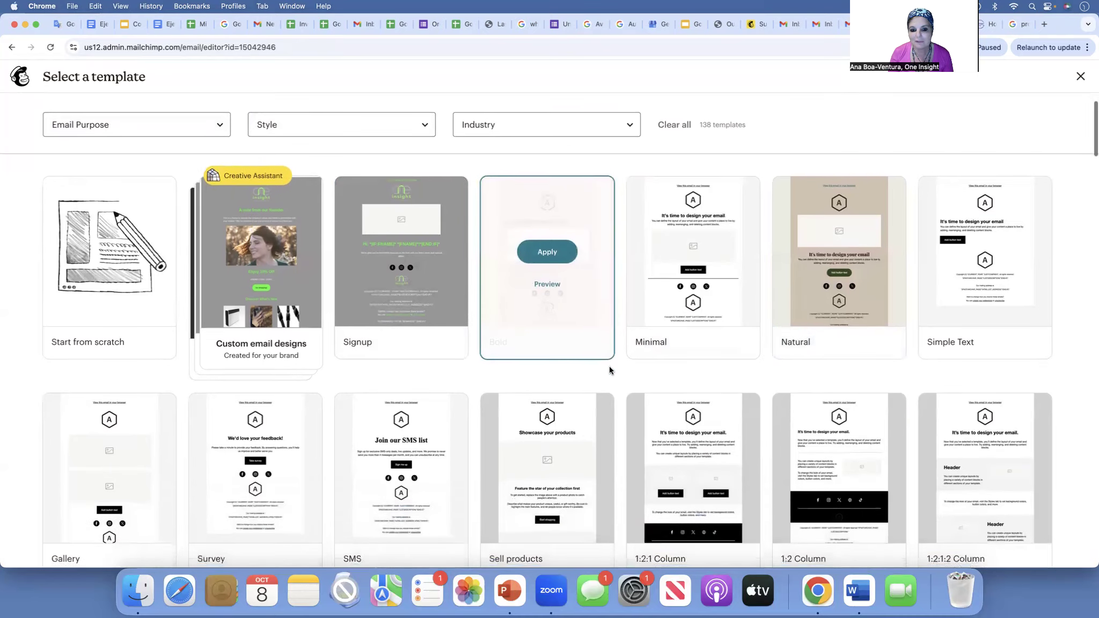
pyautogui.scroll(2, 608, 365)
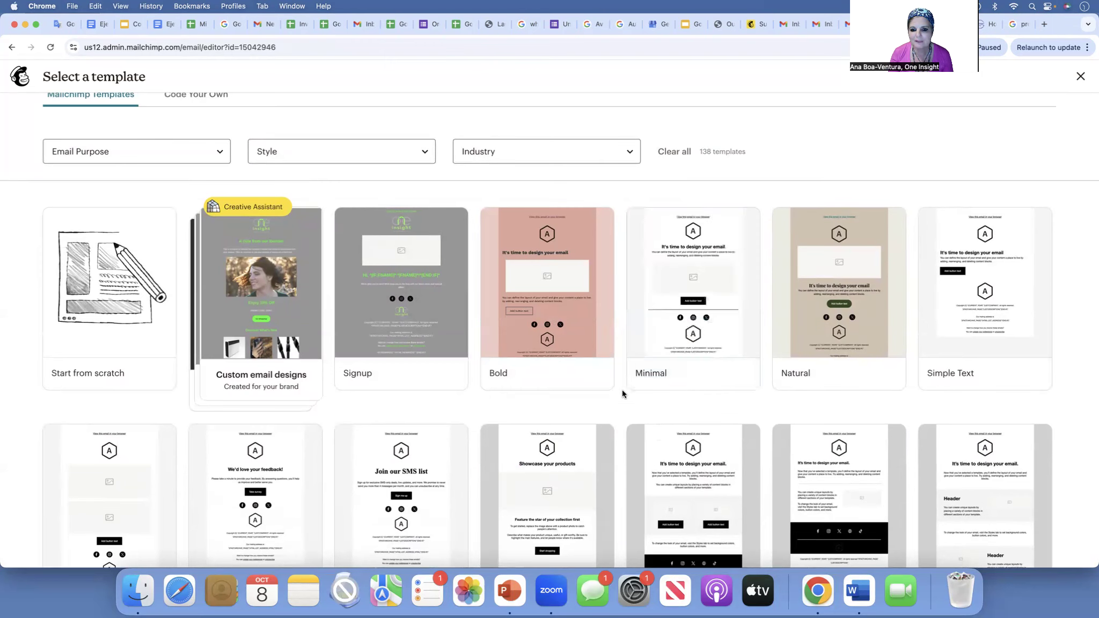
pyautogui.click(697, 285)
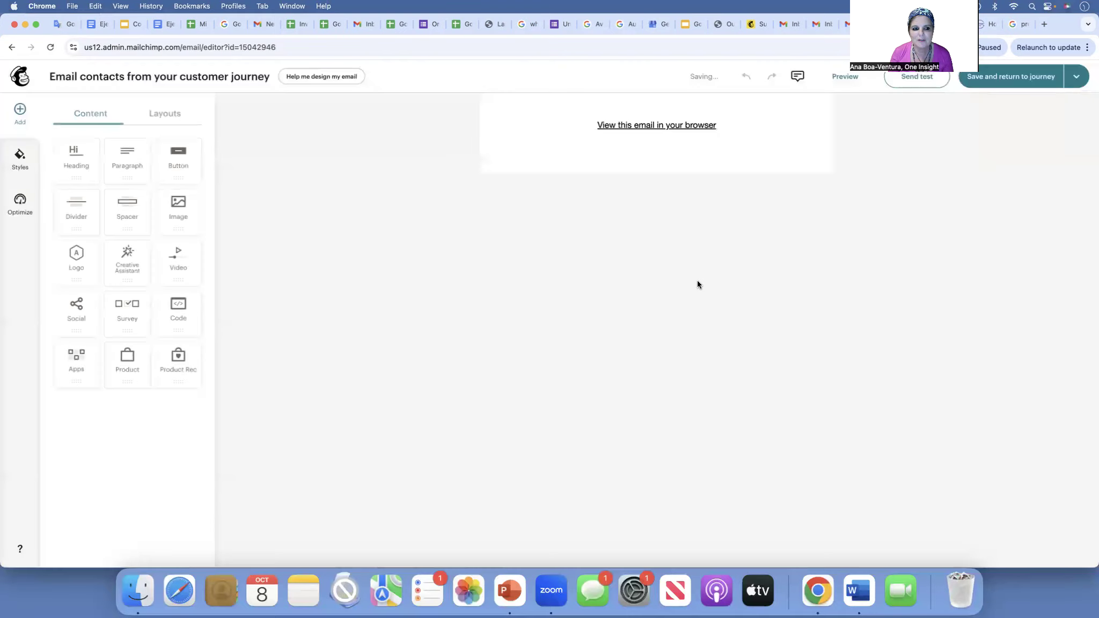
# - Replace the logo with SBDC-google-apps-100824.png from Content Studio uploads
pyautogui.click(642, 195)
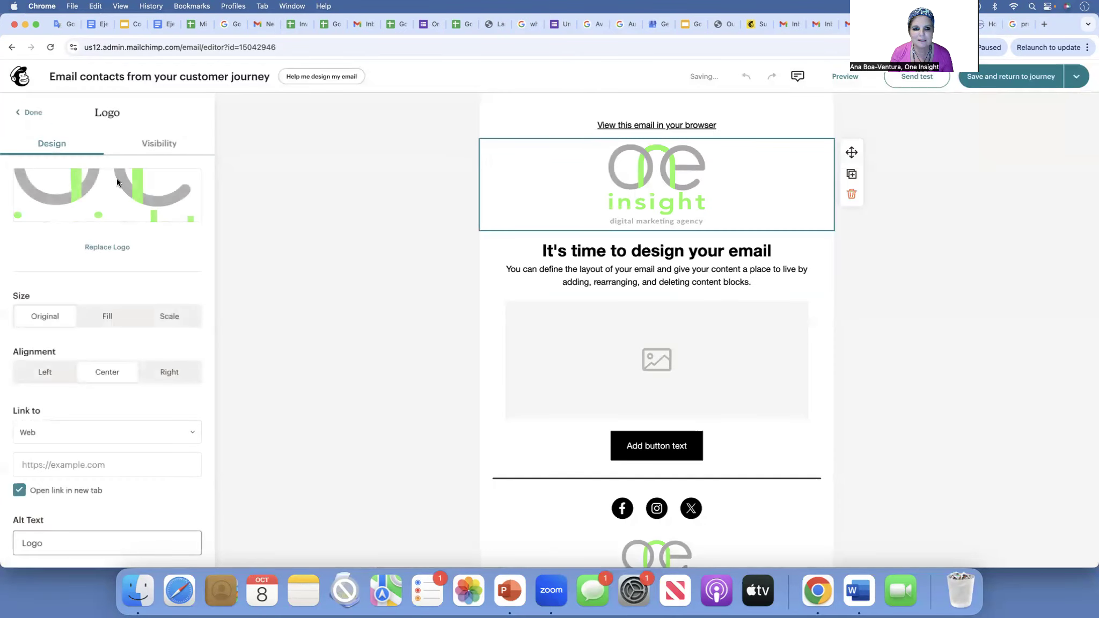
pyautogui.click(113, 247)
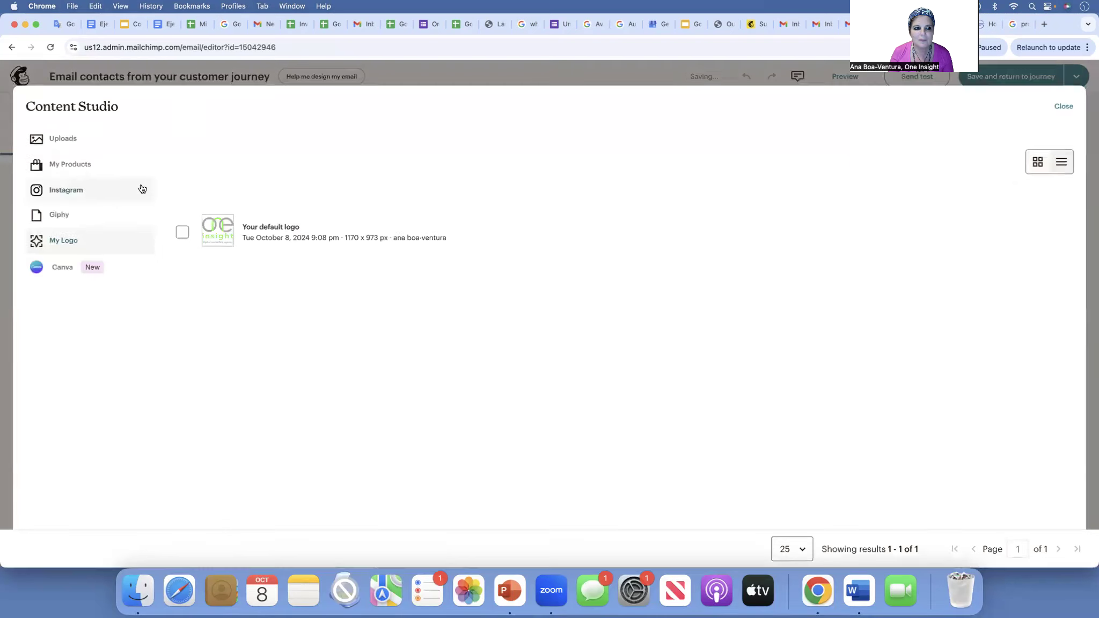
pyautogui.click(65, 139)
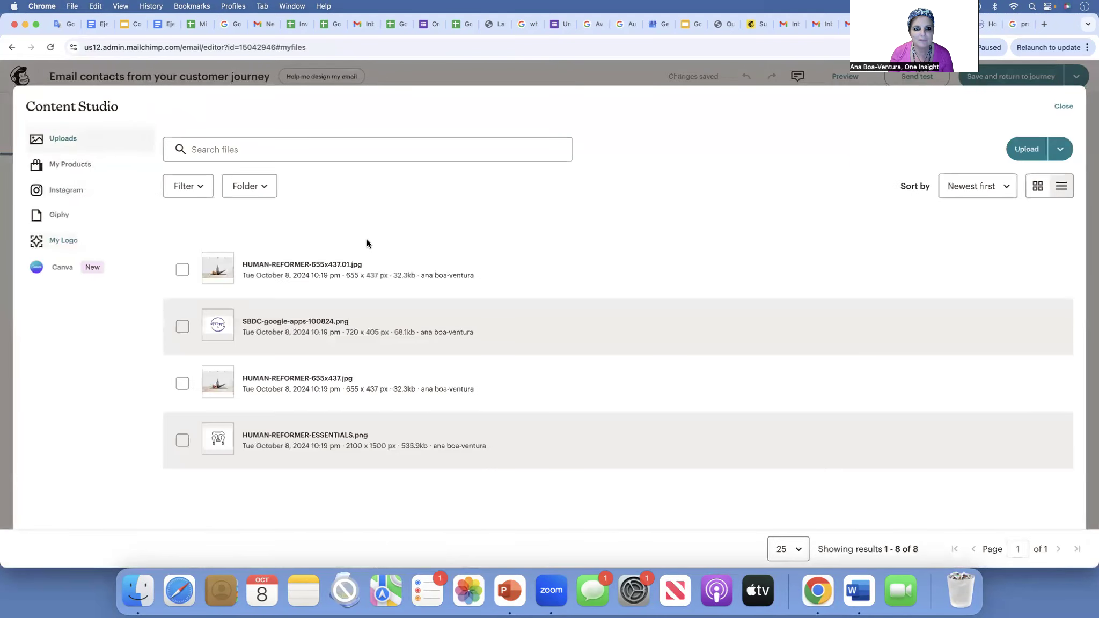
pyautogui.click(182, 327)
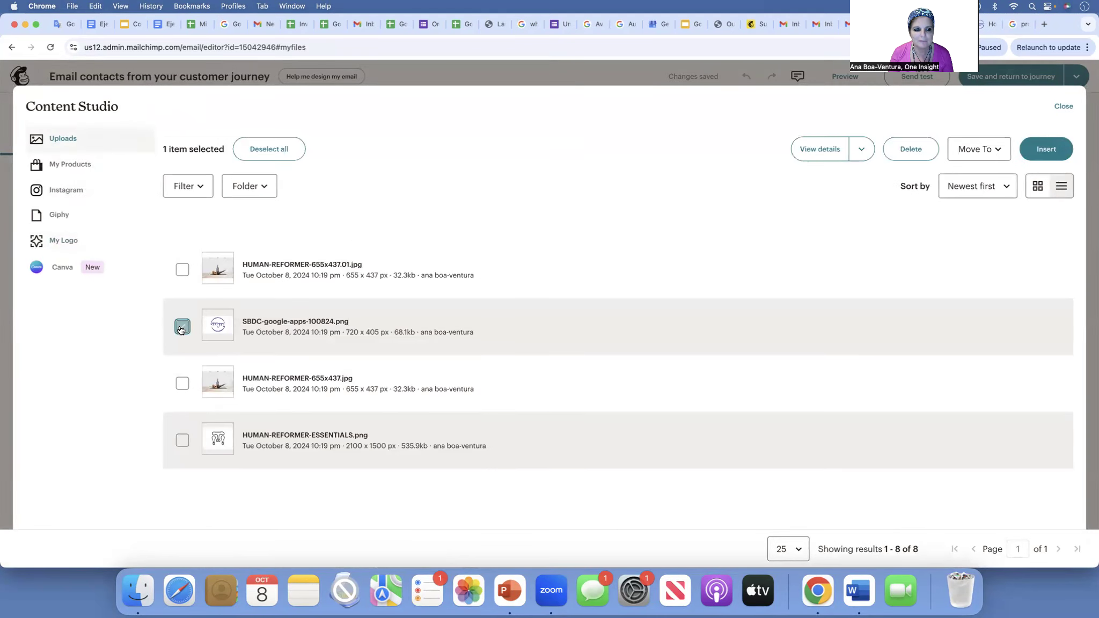
pyautogui.click(1047, 149)
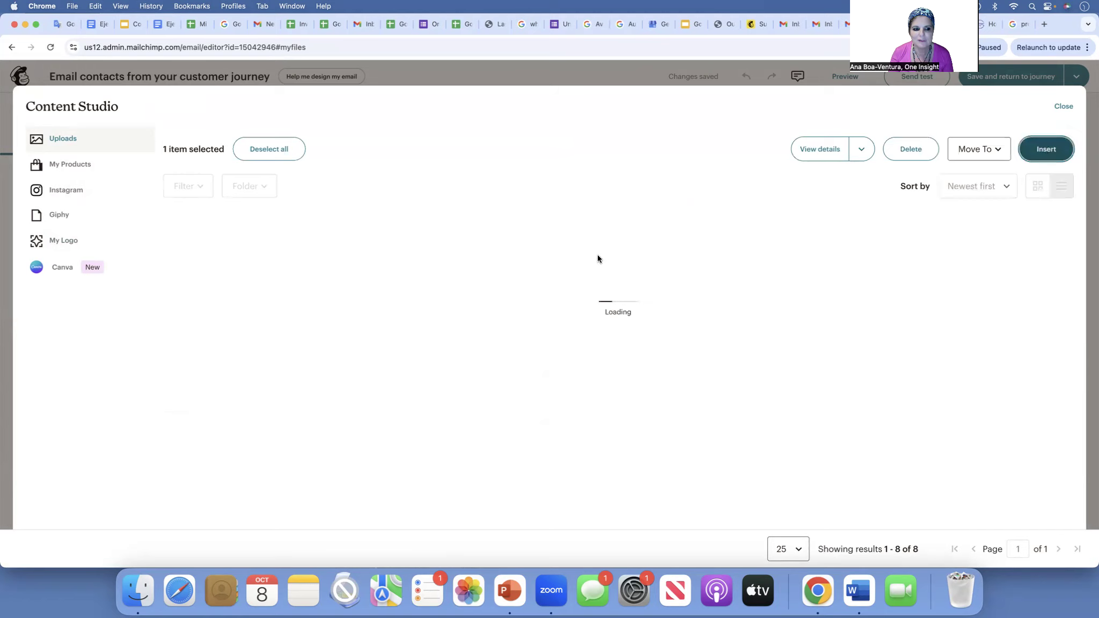
# - Change the email heading text to 'Welcome!'
pyautogui.click(638, 257)
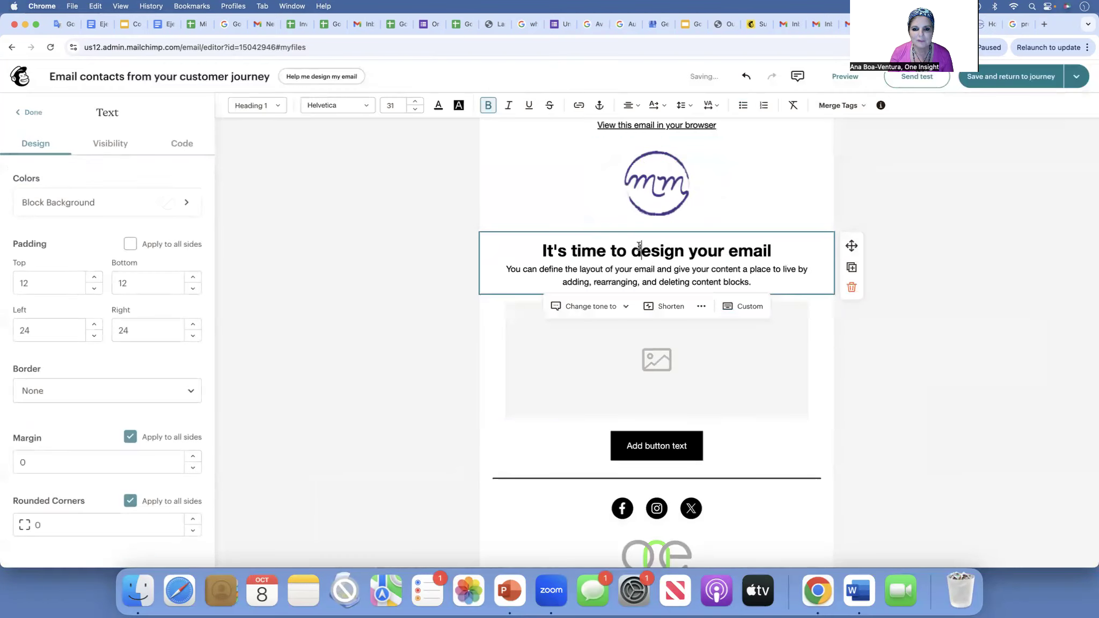
pyautogui.tripleClick(638, 248)
pyautogui.write('Welc')
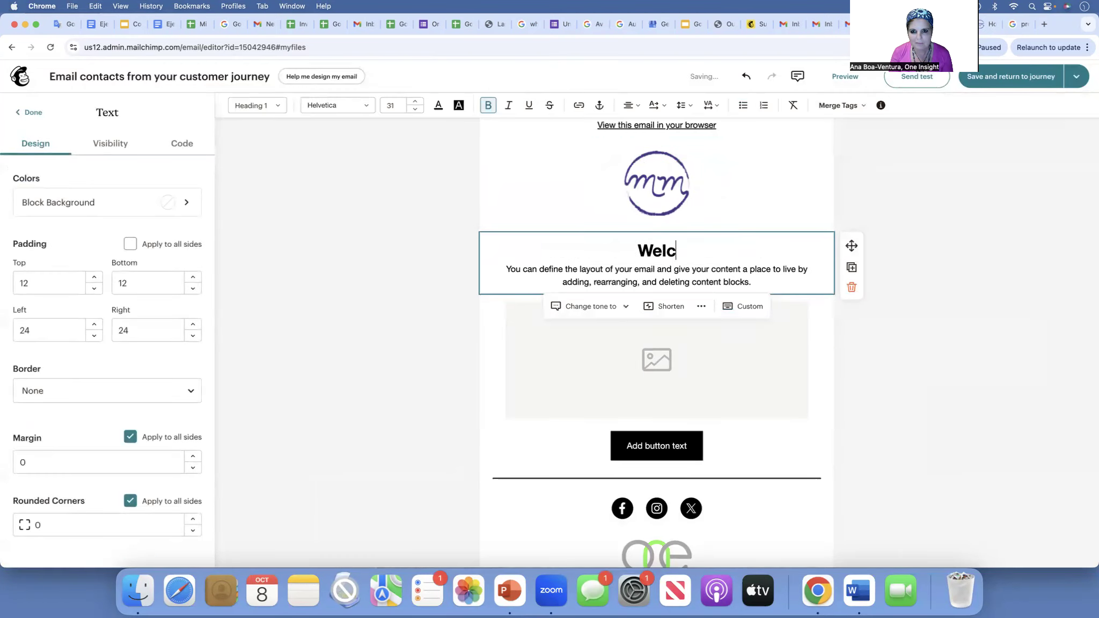
pyautogui.write('ome!')
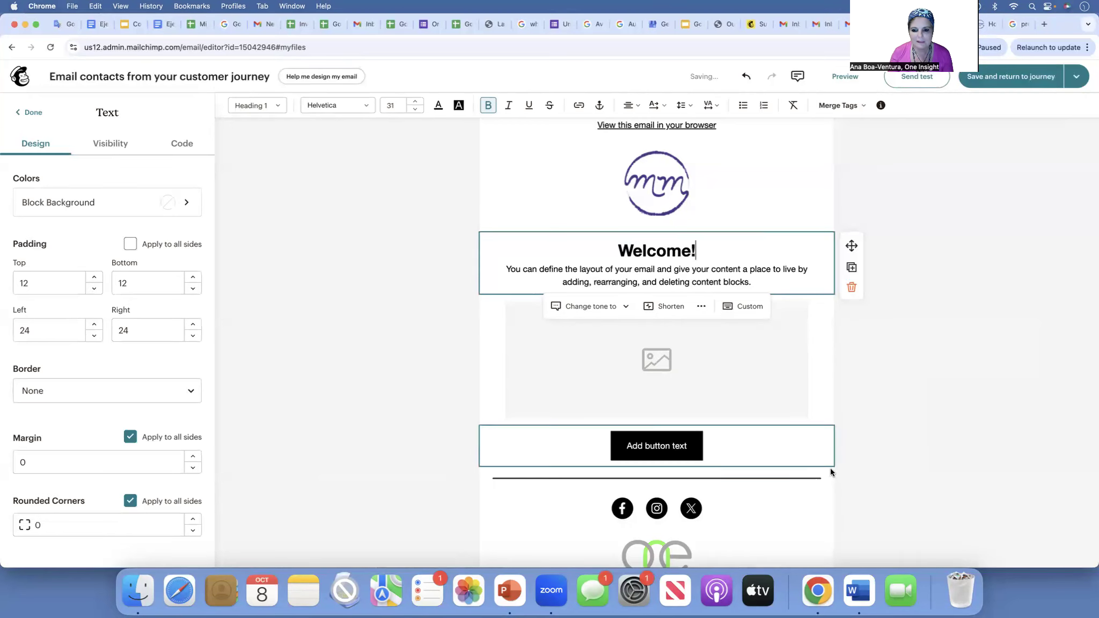
# - Select all the welcome text in the Word draft
pyautogui.click(858, 590)
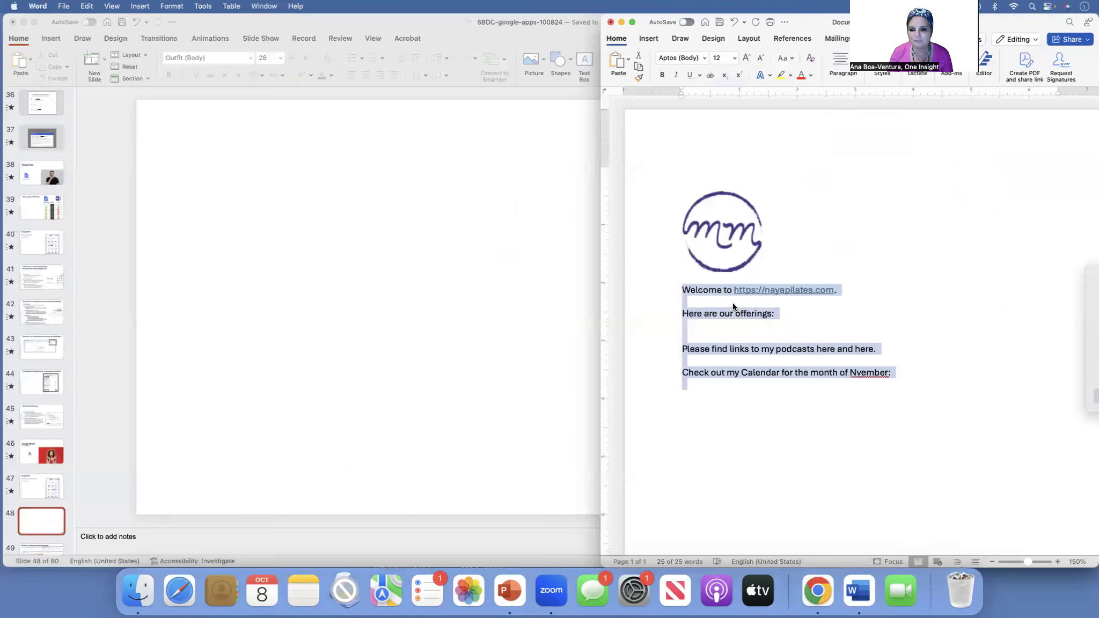
pyautogui.click(681, 290)
pyautogui.moveTo(681, 290); pyautogui.dragTo(962, 381)
pyautogui.press('super+c')
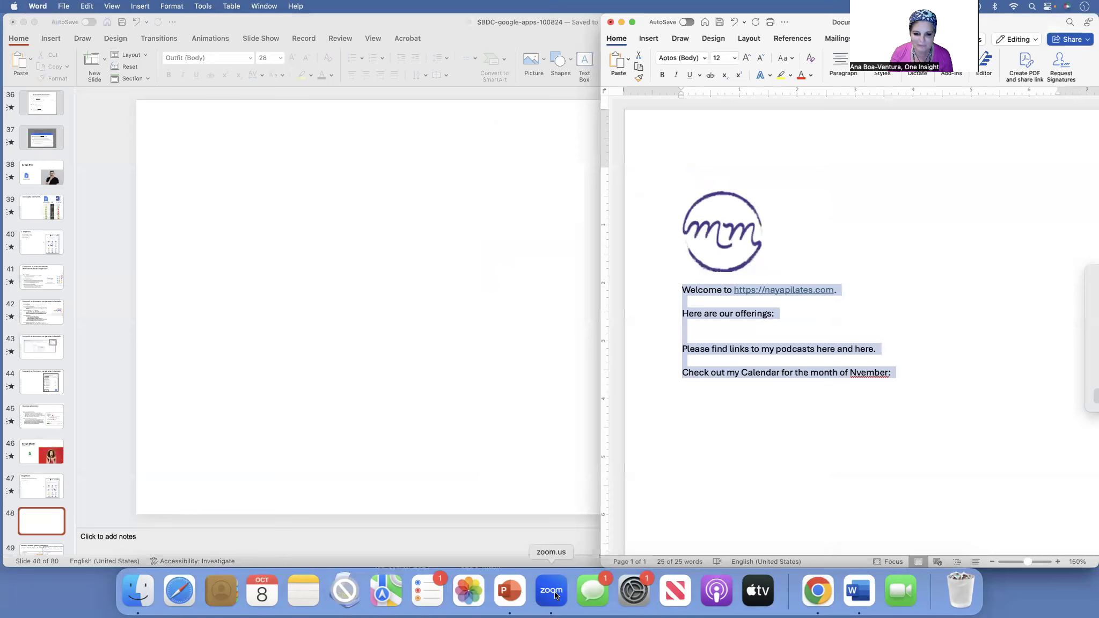
# - Copy the Word text and switch back to the Mailchimp editor in Chrome
pyautogui.click(816, 591)
pyautogui.click(811, 598)
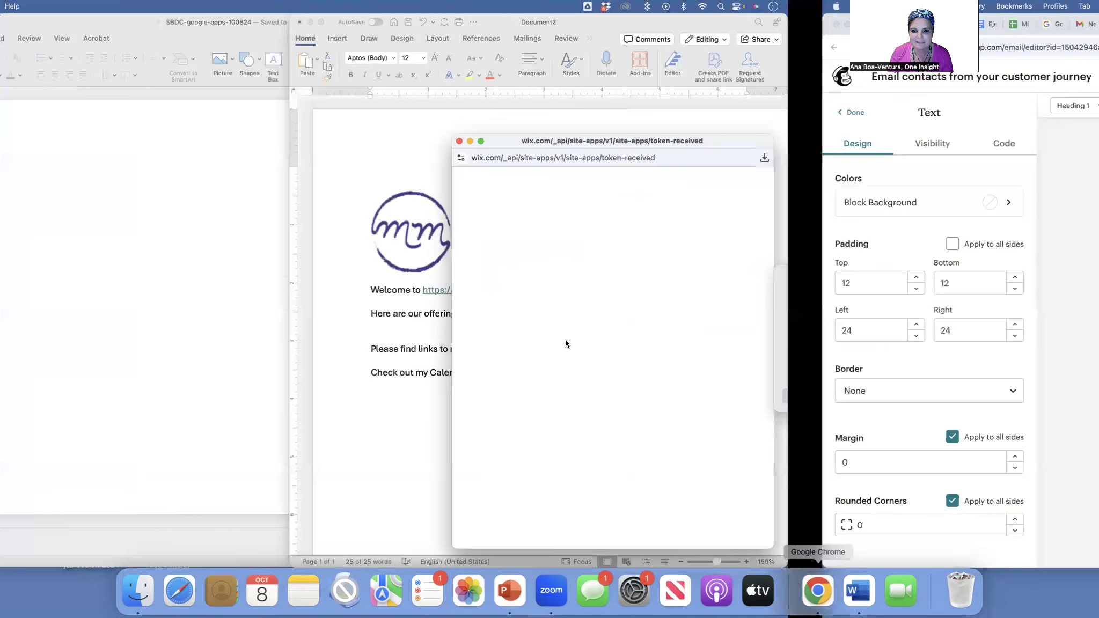
# - Paste the Word welcome text over the placeholder paragraph and left-align it
pyautogui.moveTo(508, 269); pyautogui.dragTo(780, 277)
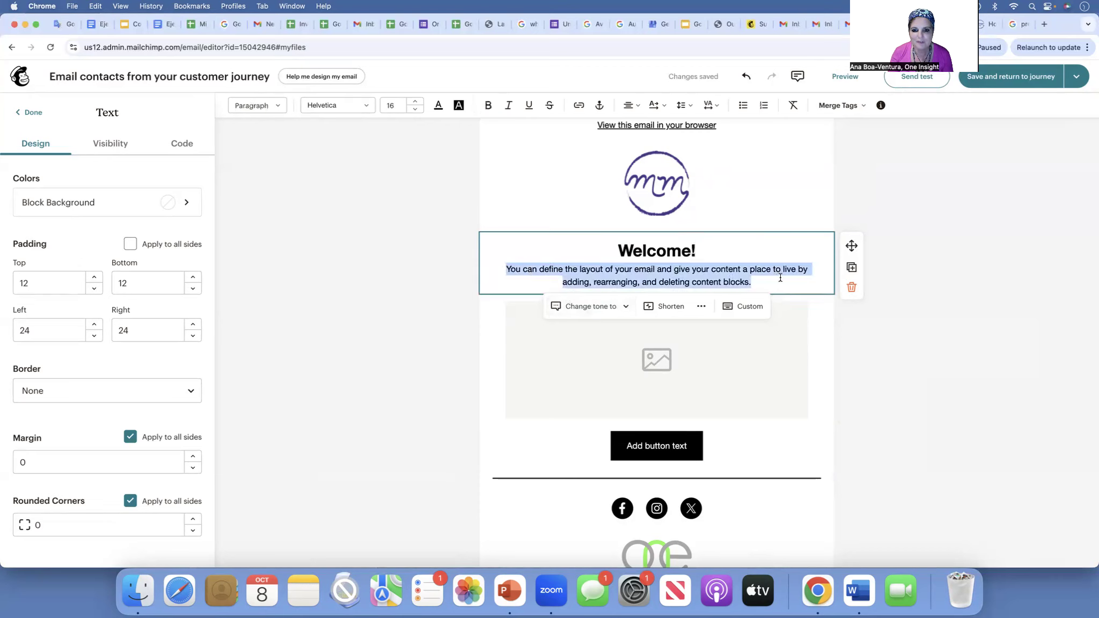
pyautogui.press('super+v')
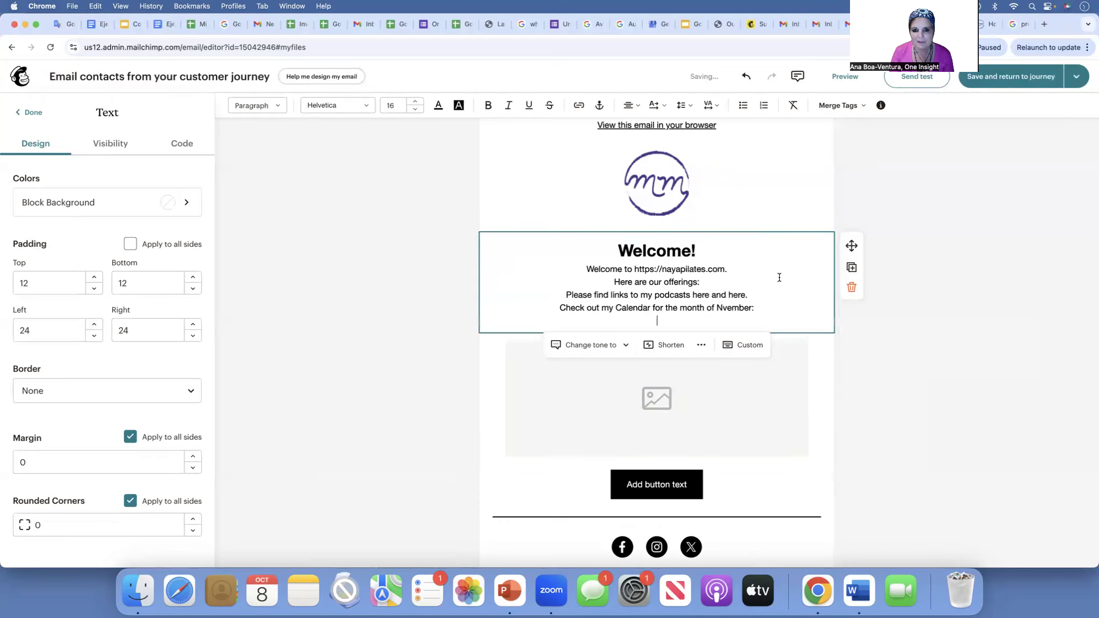
pyautogui.moveTo(696, 271); pyautogui.dragTo(696, 307)
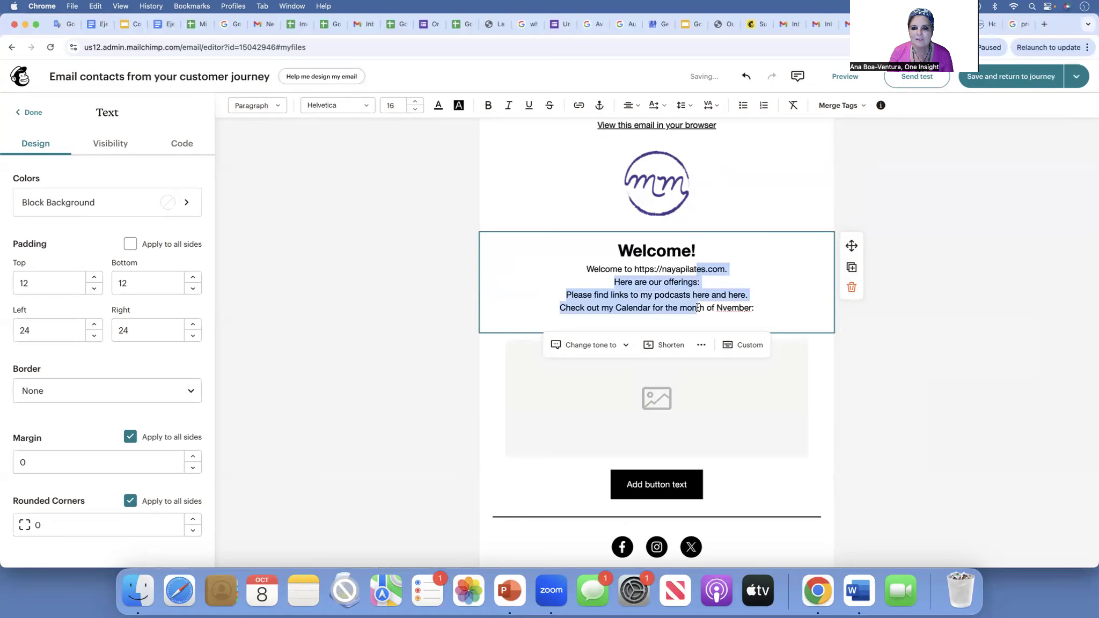
pyautogui.click(631, 106)
pyautogui.click(624, 126)
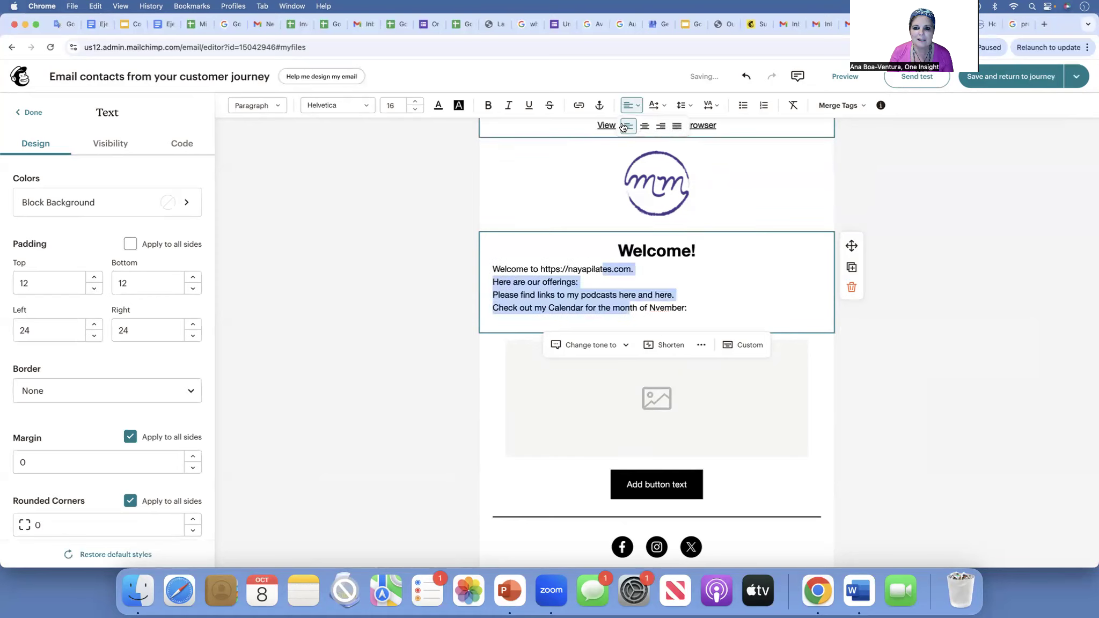
pyautogui.click(582, 411)
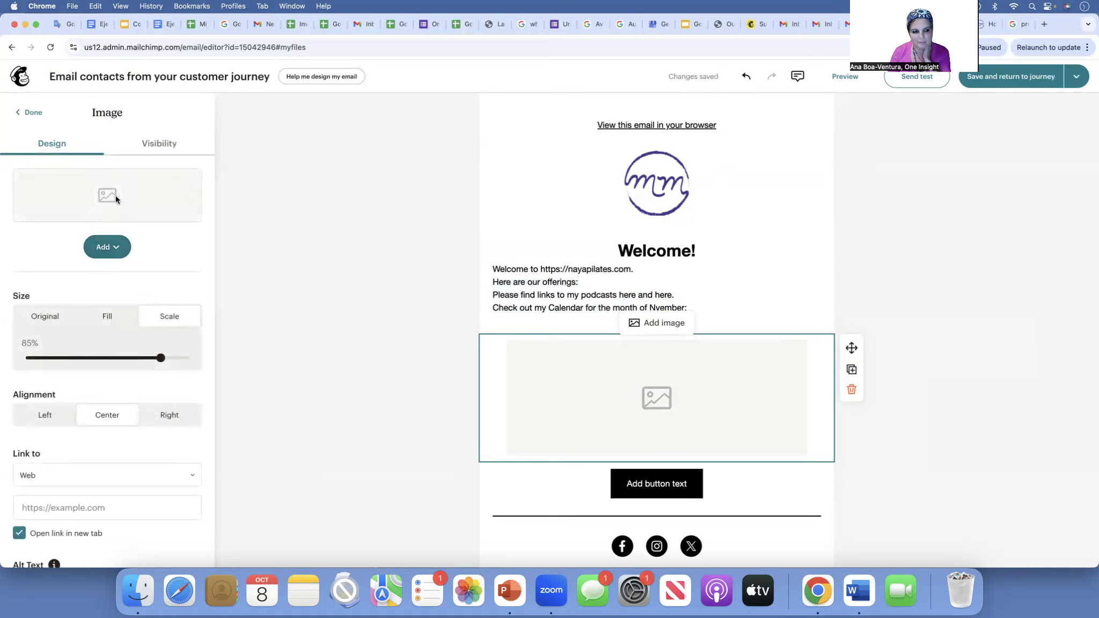
# - Insert the uploaded HUMAN-REFORMER-655x437.01.jpg photo into the image block below the welcome text
pyautogui.click(113, 247)
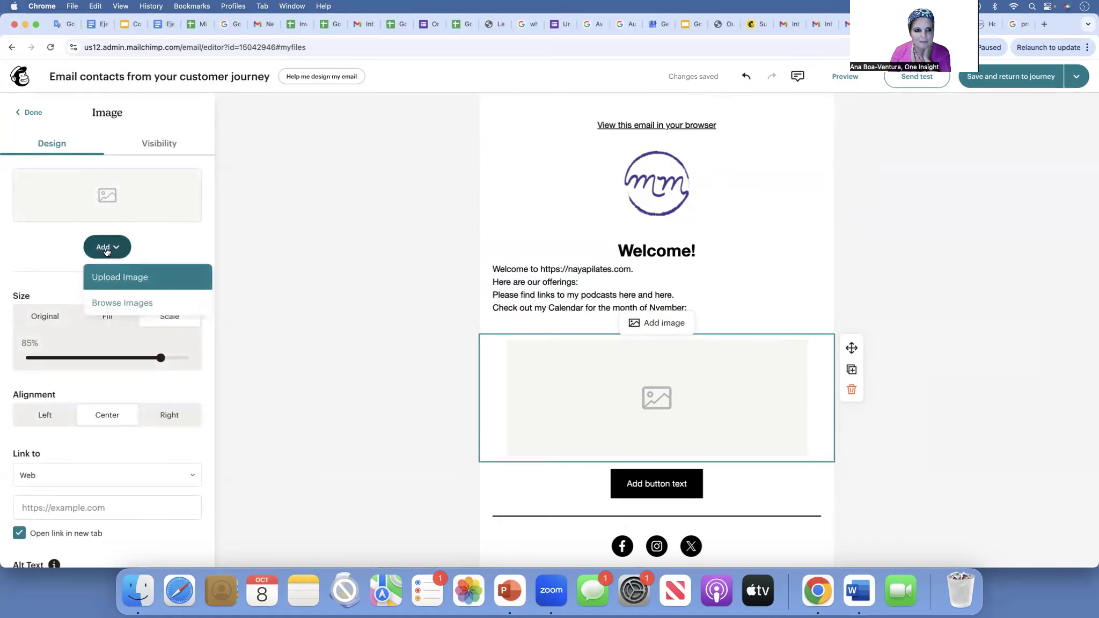
pyautogui.click(118, 298)
pyautogui.click(266, 282)
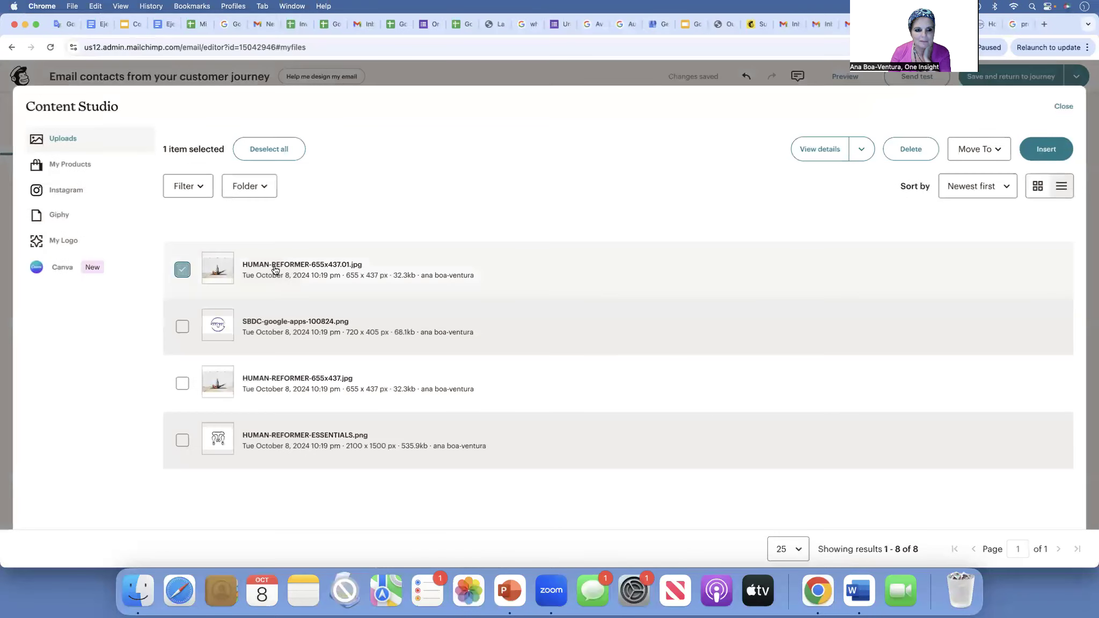
pyautogui.click(1045, 148)
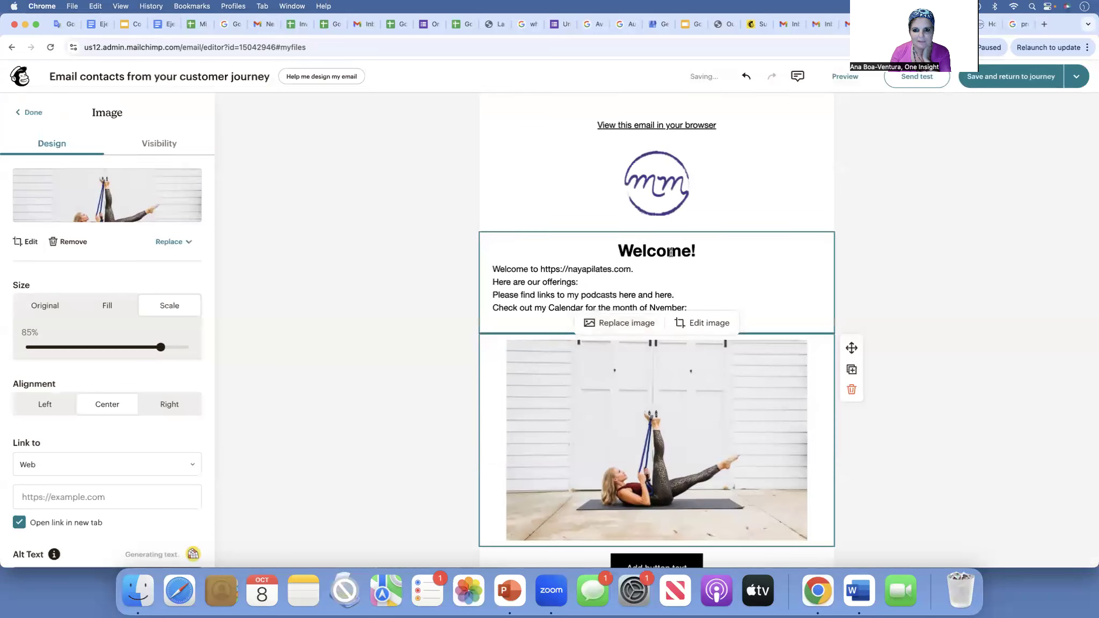
pyautogui.scroll(-1, 875, 276)
pyautogui.scroll(-1, 874, 279)
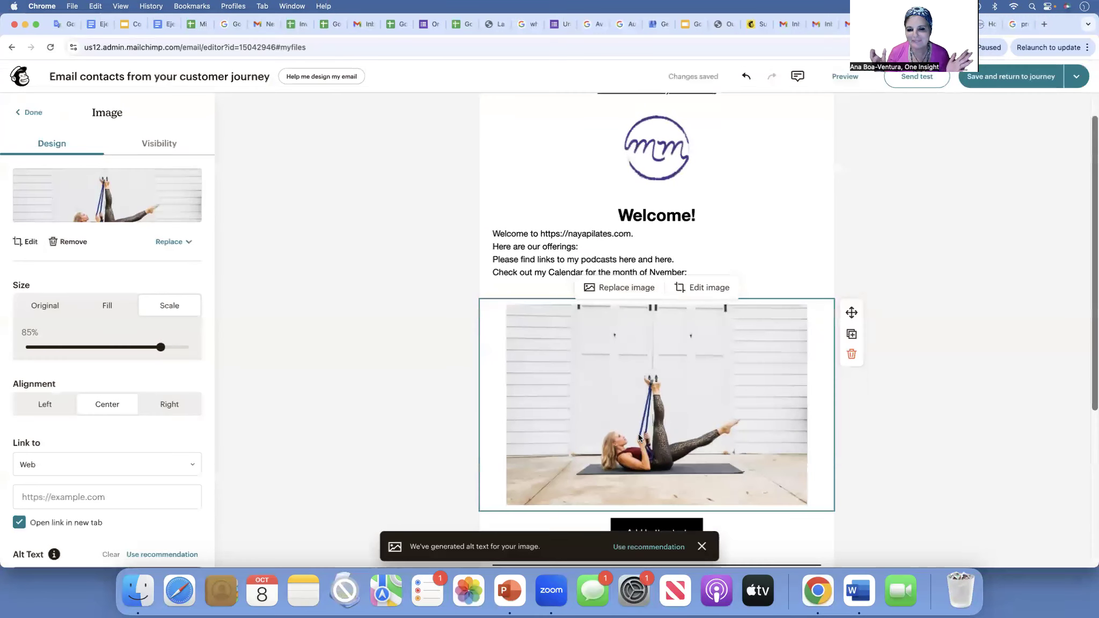
# - Label the button under the photo 'Visit our new Human Reformer section!'
pyautogui.click(918, 302)
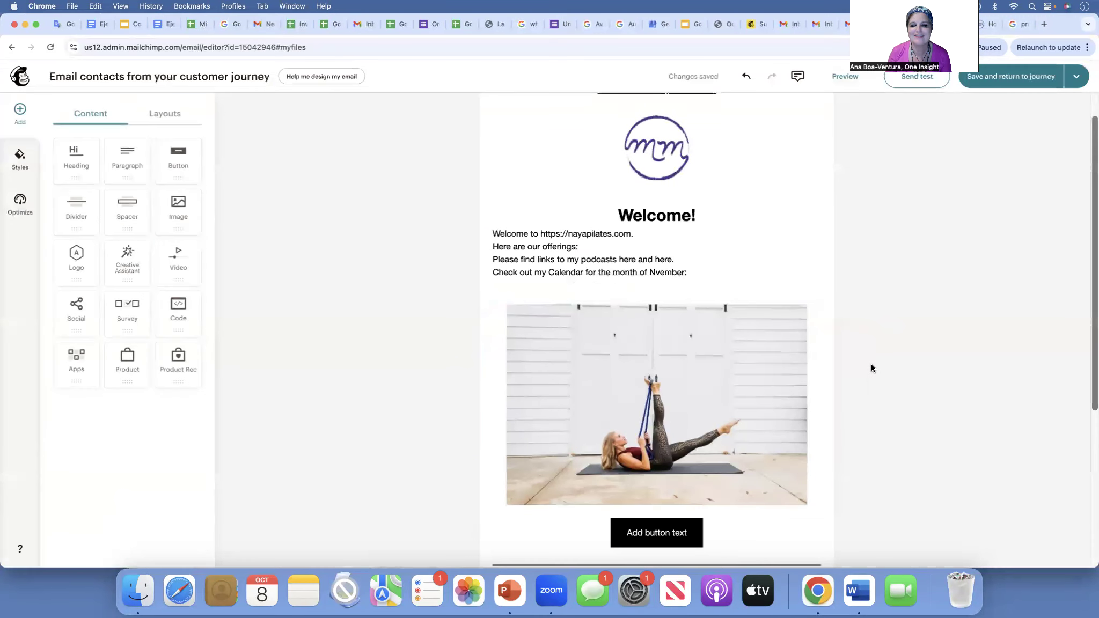
pyautogui.click(663, 530)
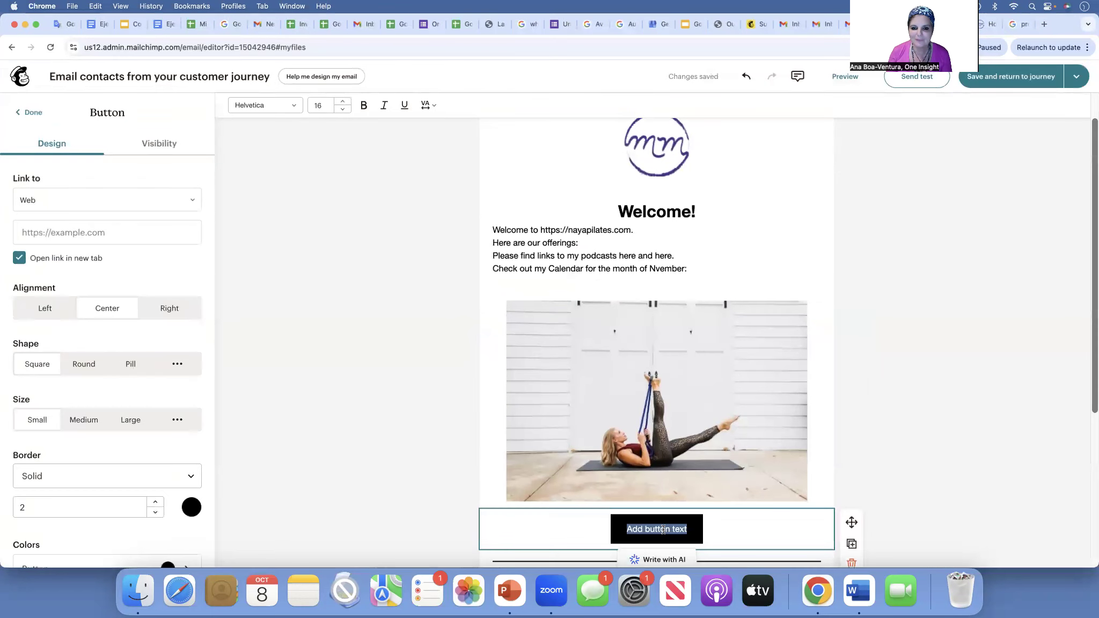
pyautogui.write('Visit our new')
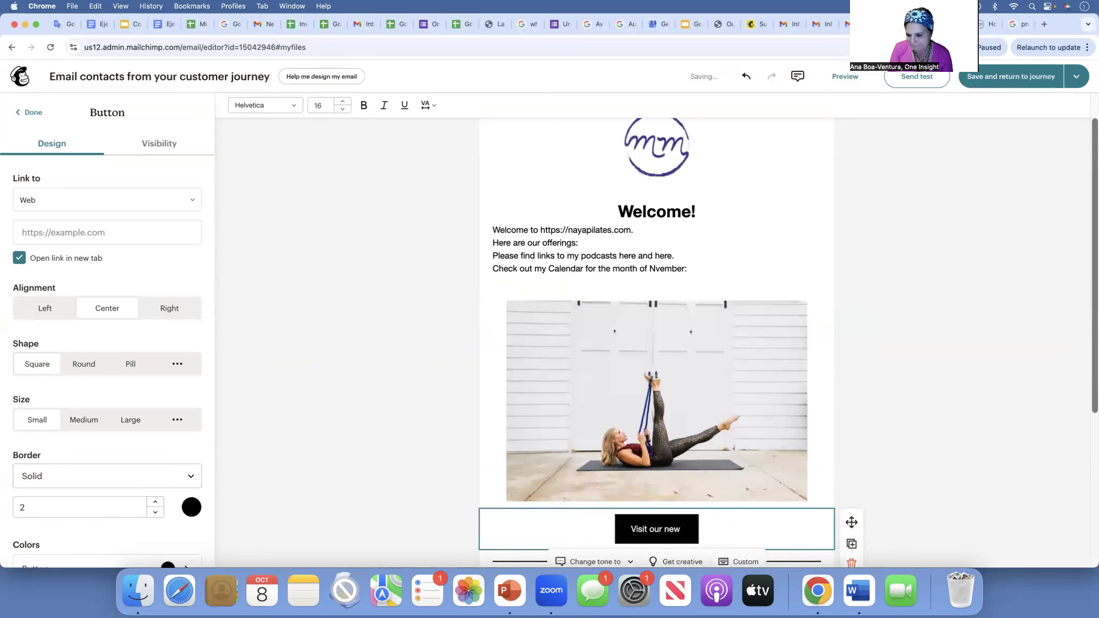
pyautogui.write(' Huma')
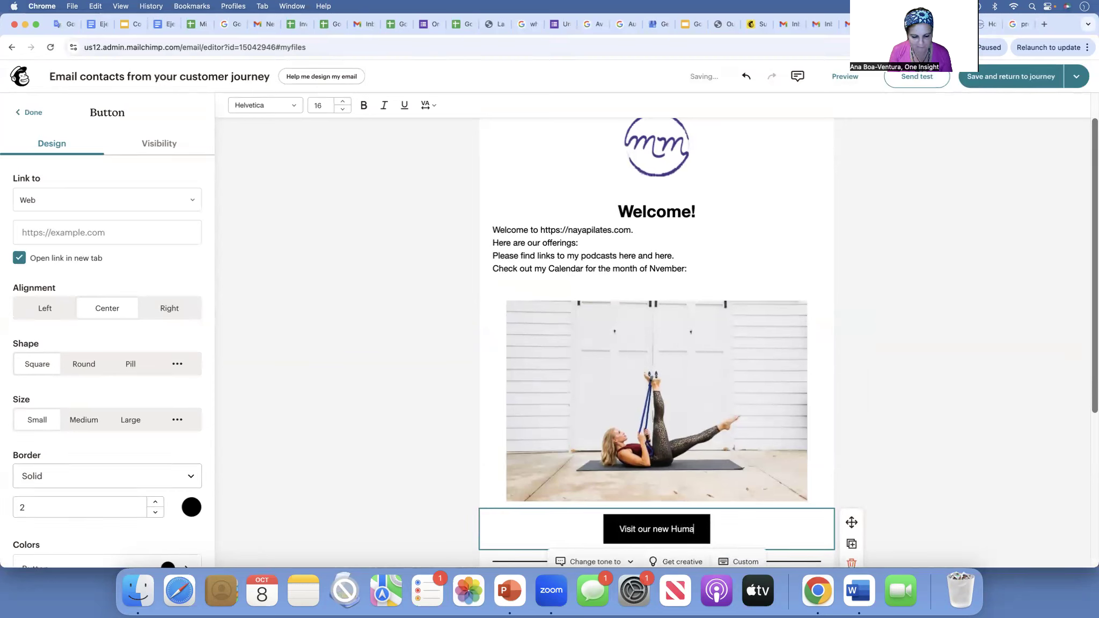
pyautogui.write('n Reformer')
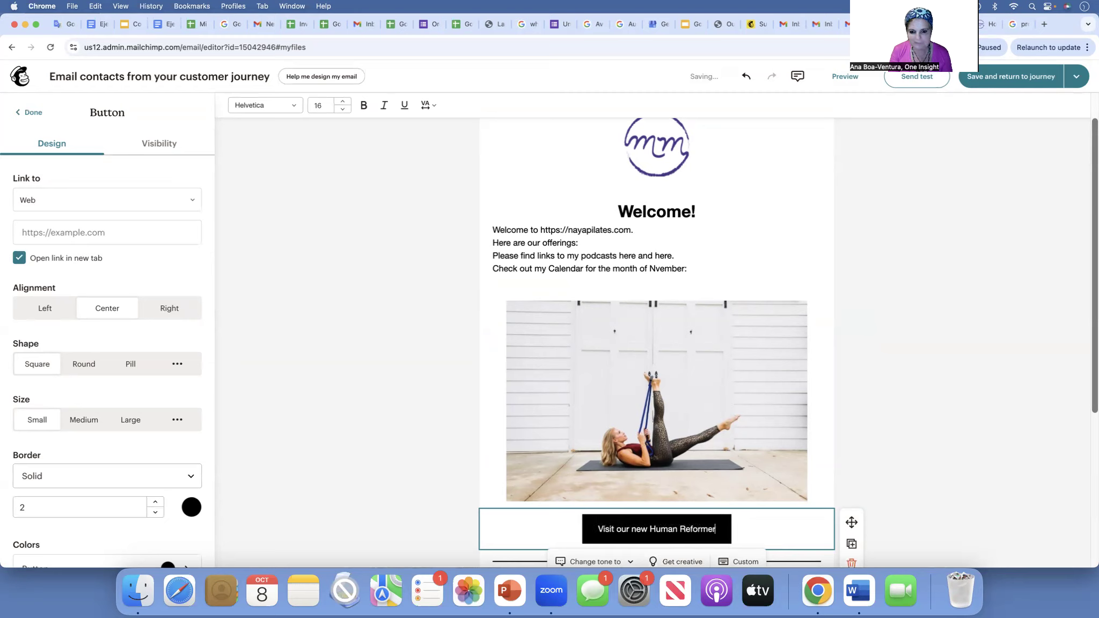
pyautogui.write(' section!')
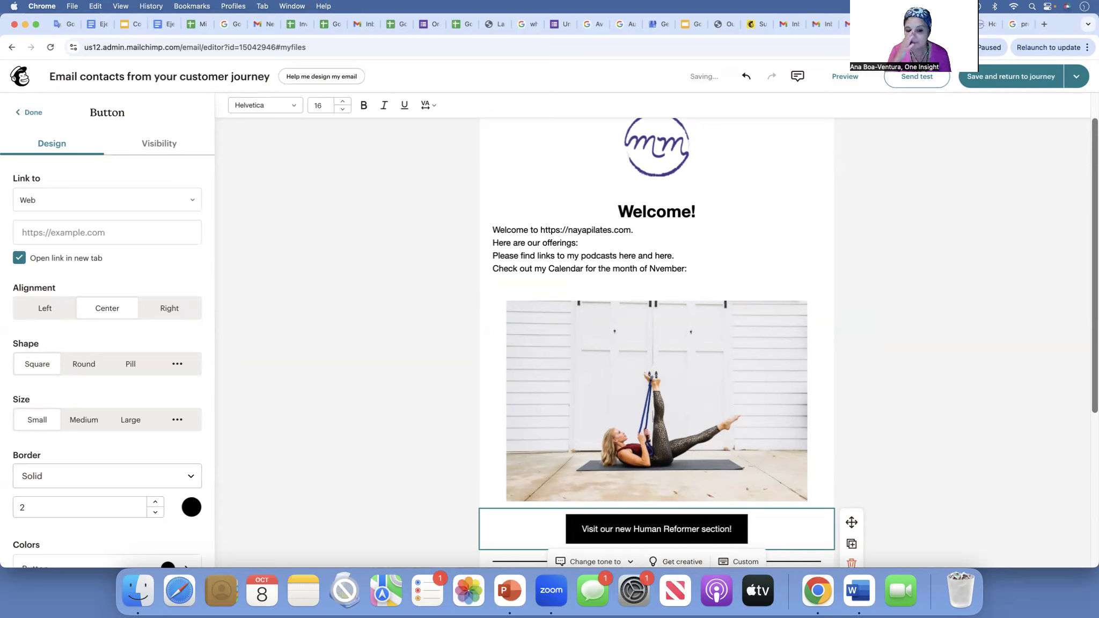
pyautogui.click(874, 462)
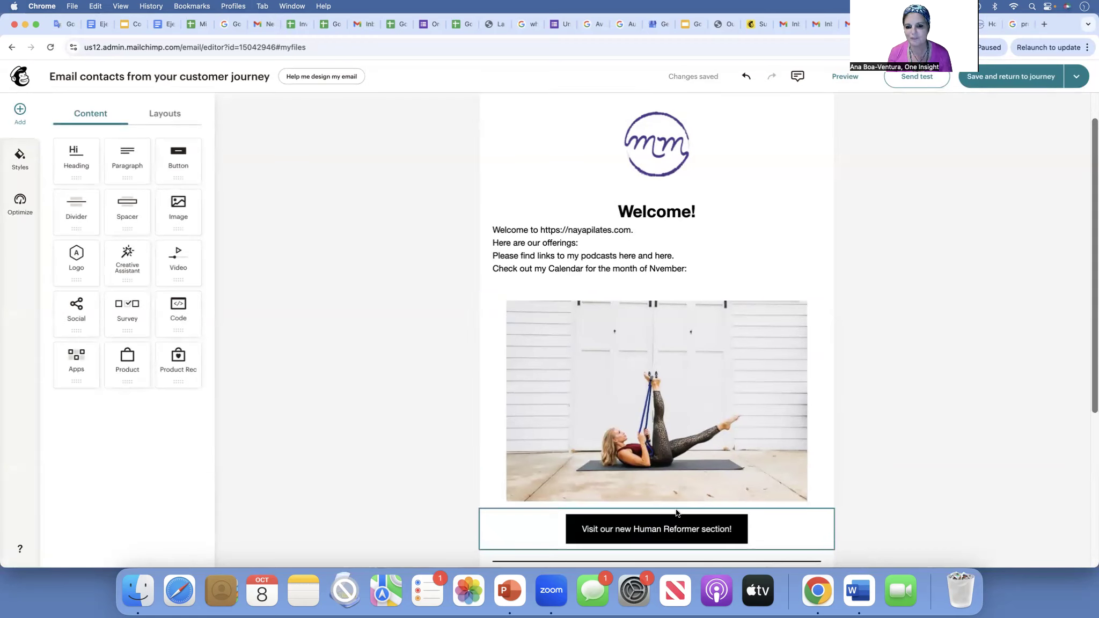
# - Replace 'new Human Reformer section!' so the button reads 'Visit our Youtube channel'
pyautogui.click(656, 269)
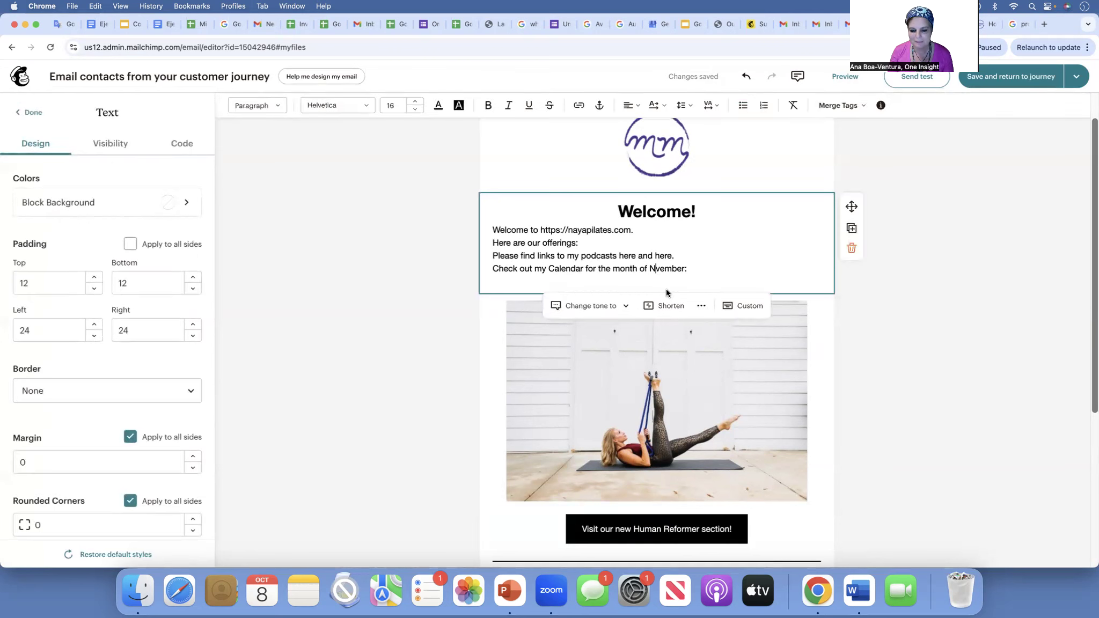
pyautogui.click(627, 529)
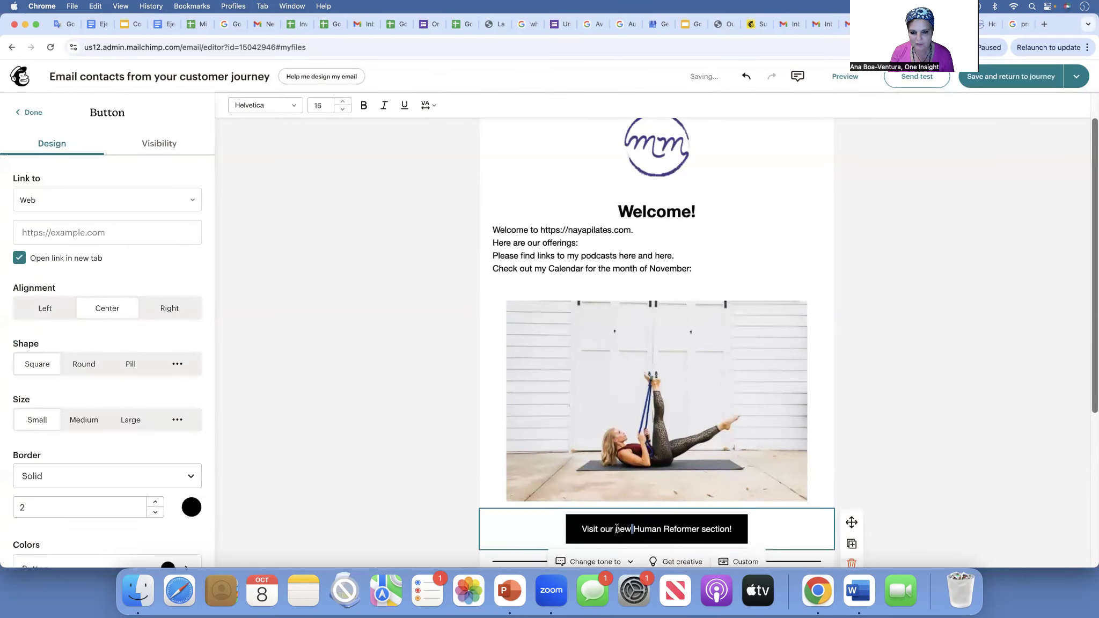
pyautogui.moveTo(615, 528); pyautogui.dragTo(753, 532)
pyautogui.write('You')
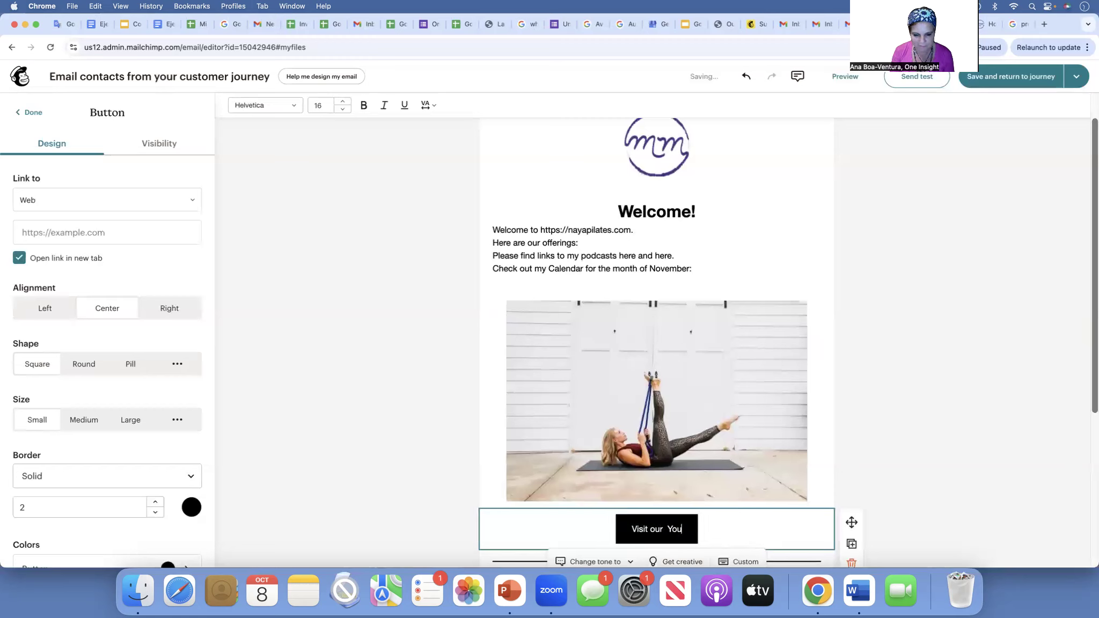
pyautogui.write('tybe channel')
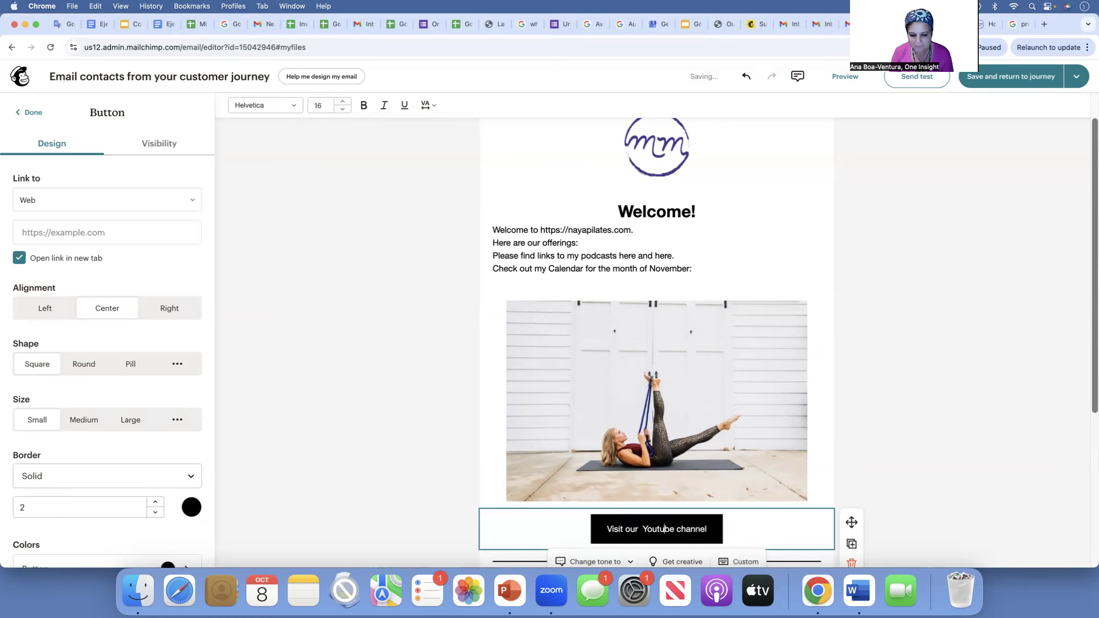
pyautogui.click(809, 448)
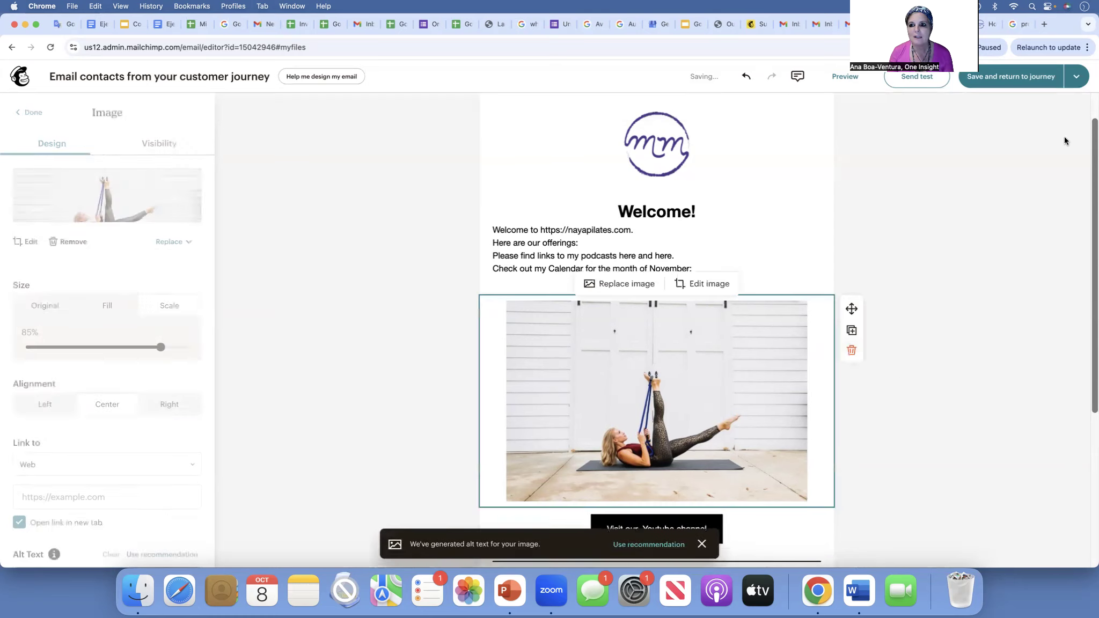
pyautogui.click(908, 268)
pyautogui.scroll(-5, 676, 385)
pyautogui.scroll(-1, 669, 371)
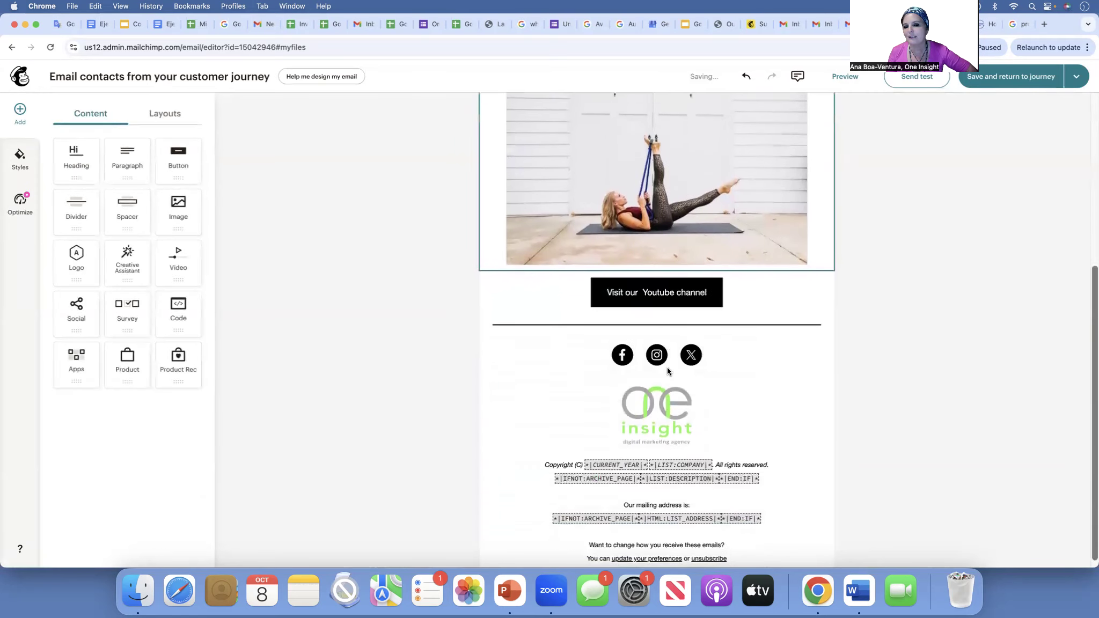
pyautogui.scroll(4, 668, 371)
pyautogui.scroll(-4, 669, 370)
pyautogui.scroll(3, 668, 370)
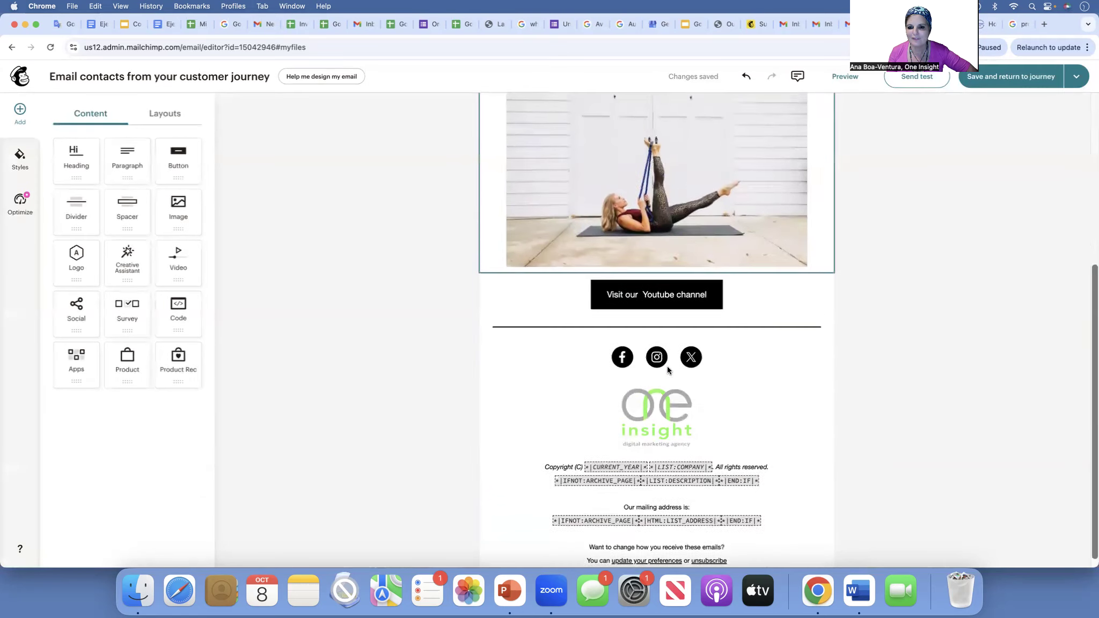
pyautogui.scroll(3, 668, 369)
pyautogui.scroll(-1, 667, 369)
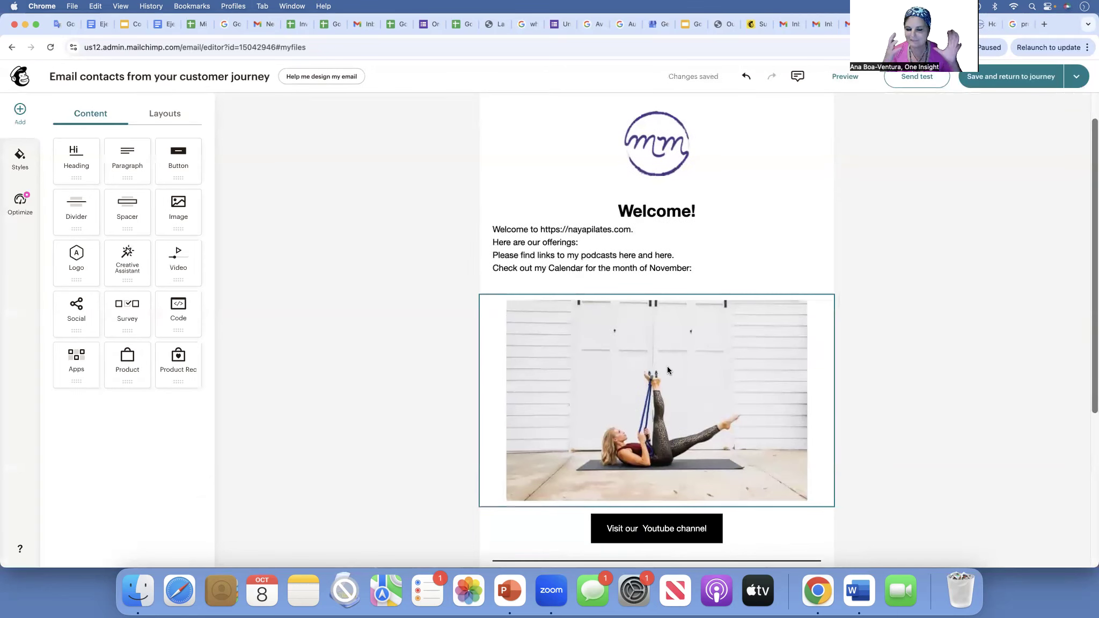
pyautogui.scroll(2, 667, 366)
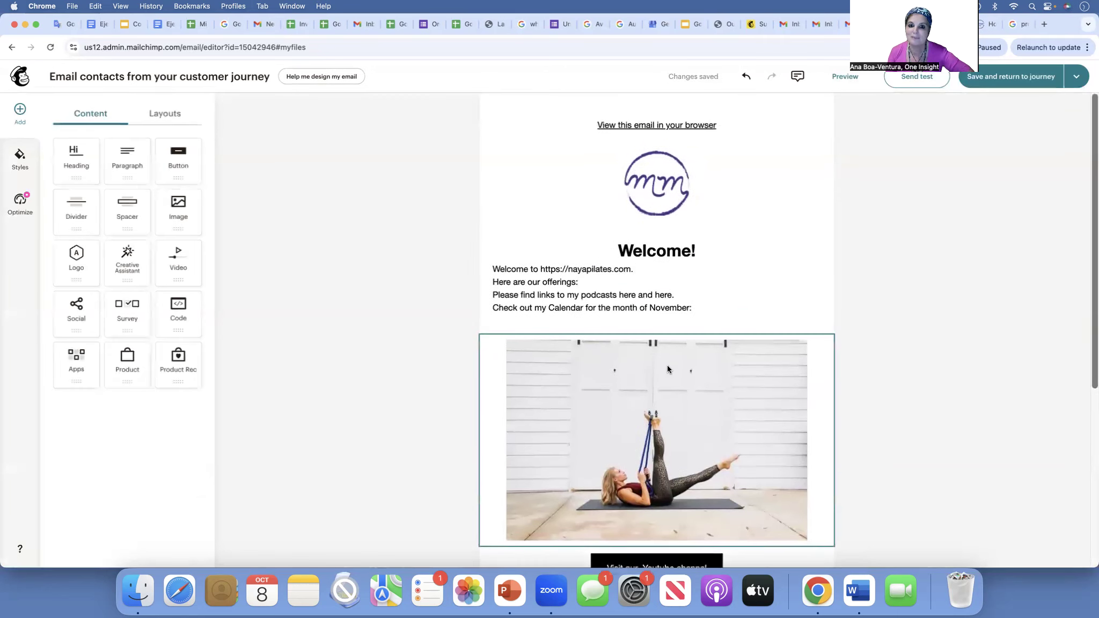
pyautogui.scroll(-3, 674, 335)
pyautogui.scroll(3, 674, 335)
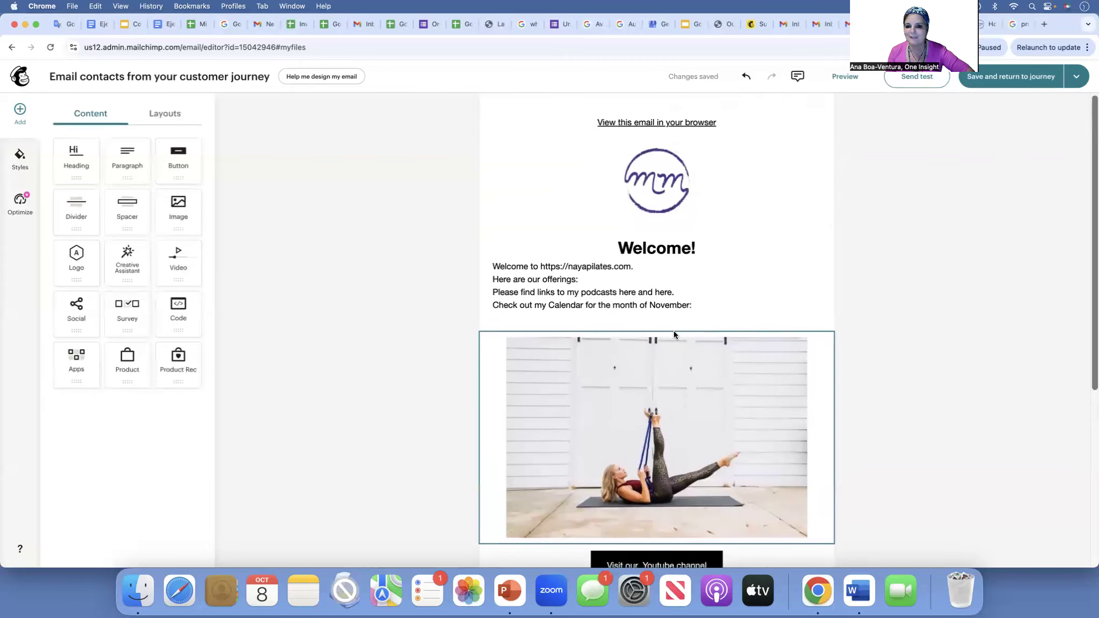
pyautogui.scroll(-5, 674, 334)
# - Swap the footer logo for SBDC-google-apps-100824.png and save the email back to the journey
pyautogui.click(662, 407)
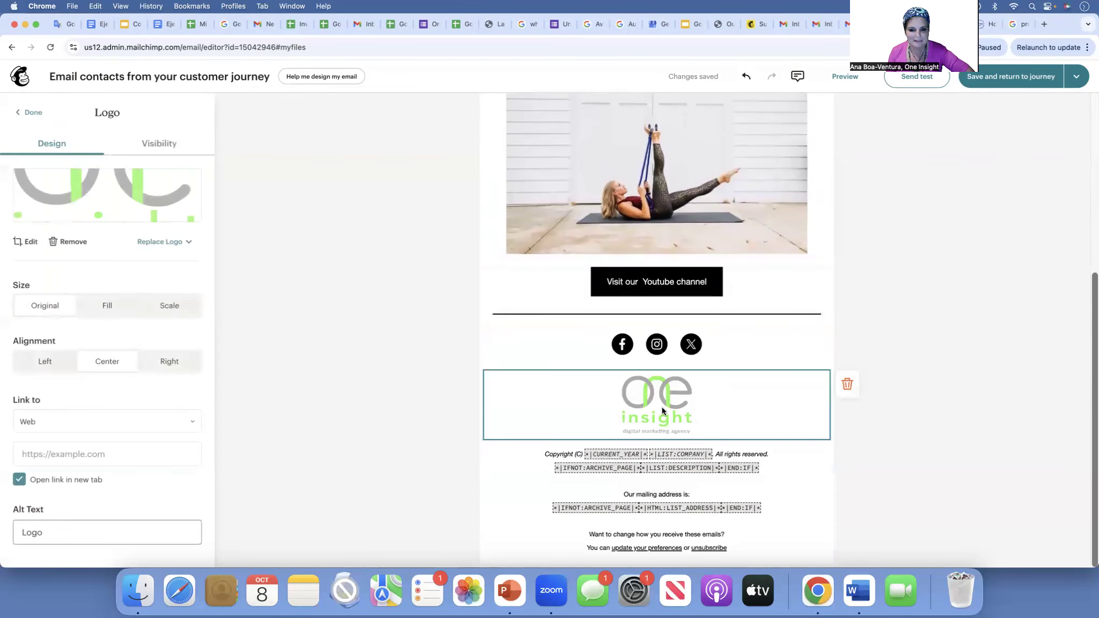
pyautogui.click(156, 241)
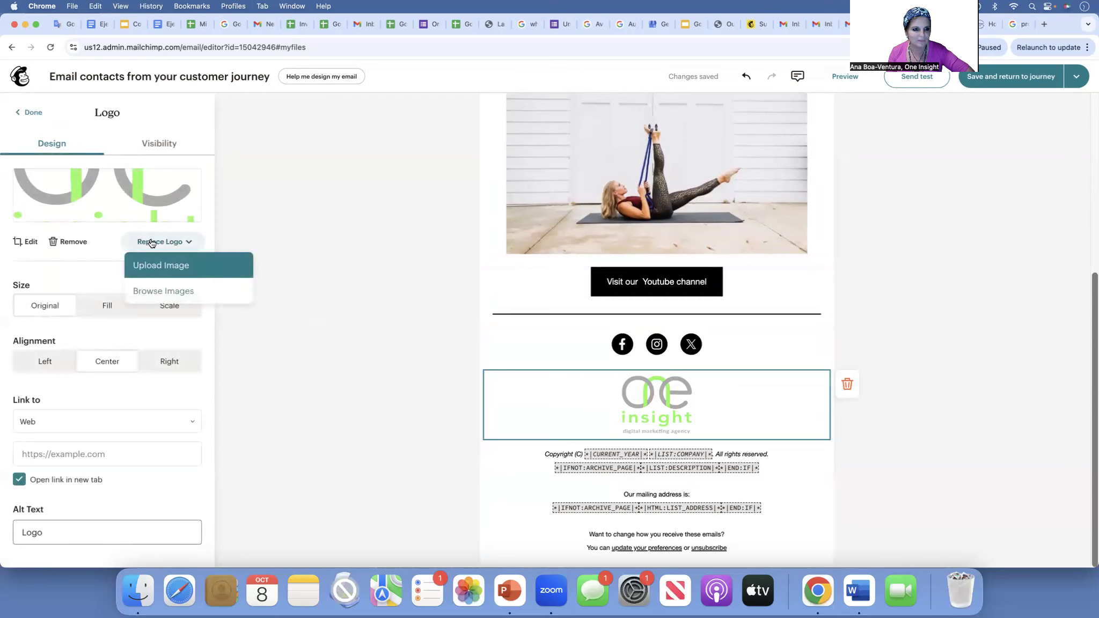
pyautogui.click(161, 292)
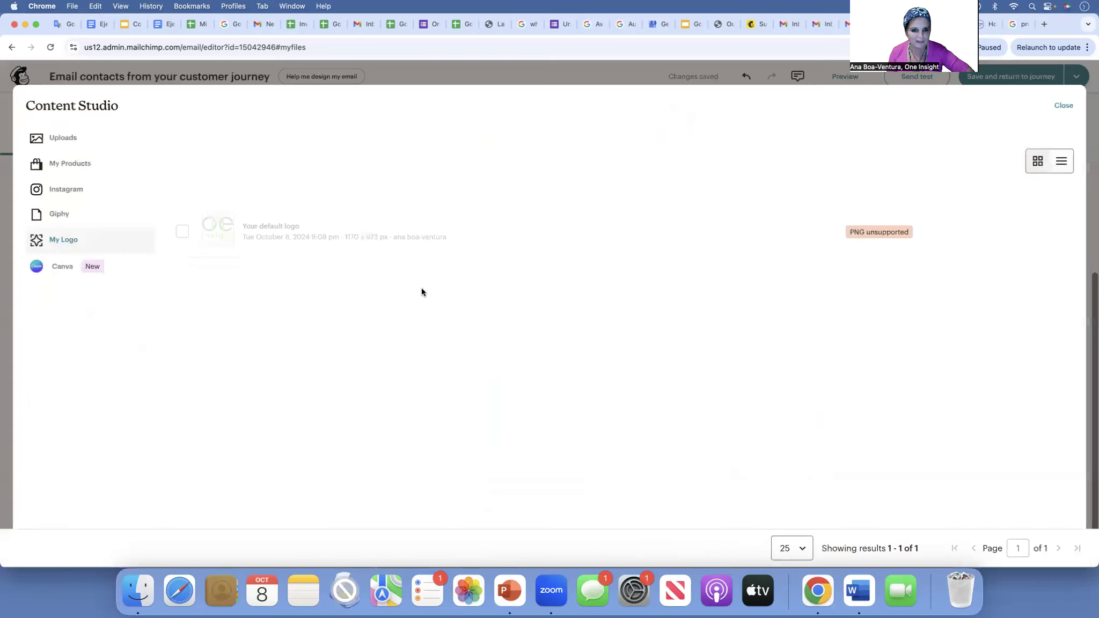
pyautogui.click(62, 138)
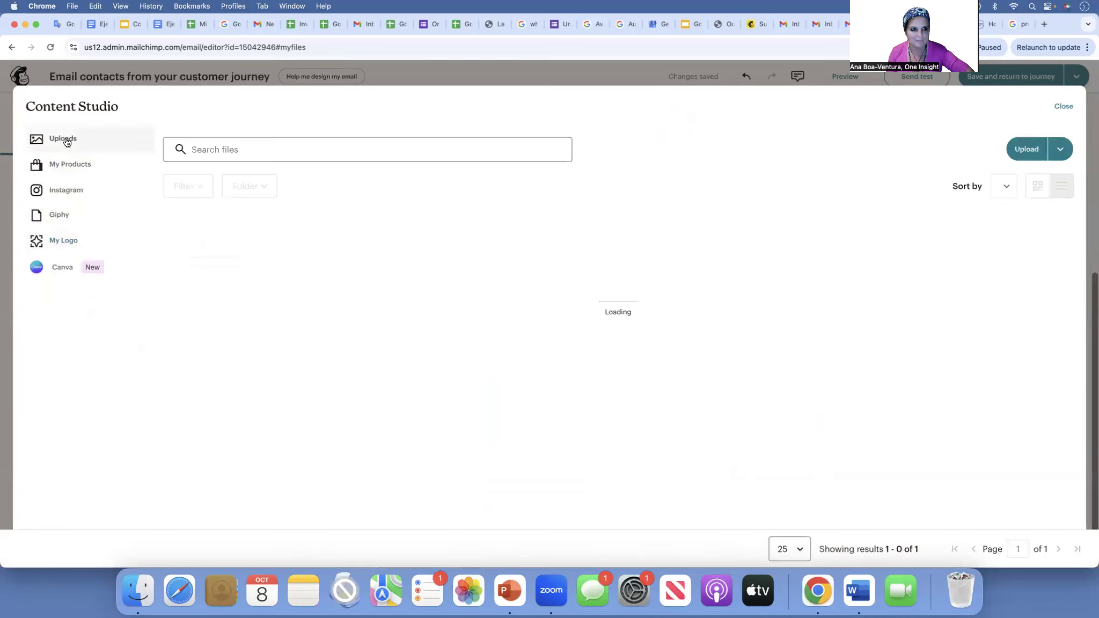
pyautogui.click(182, 326)
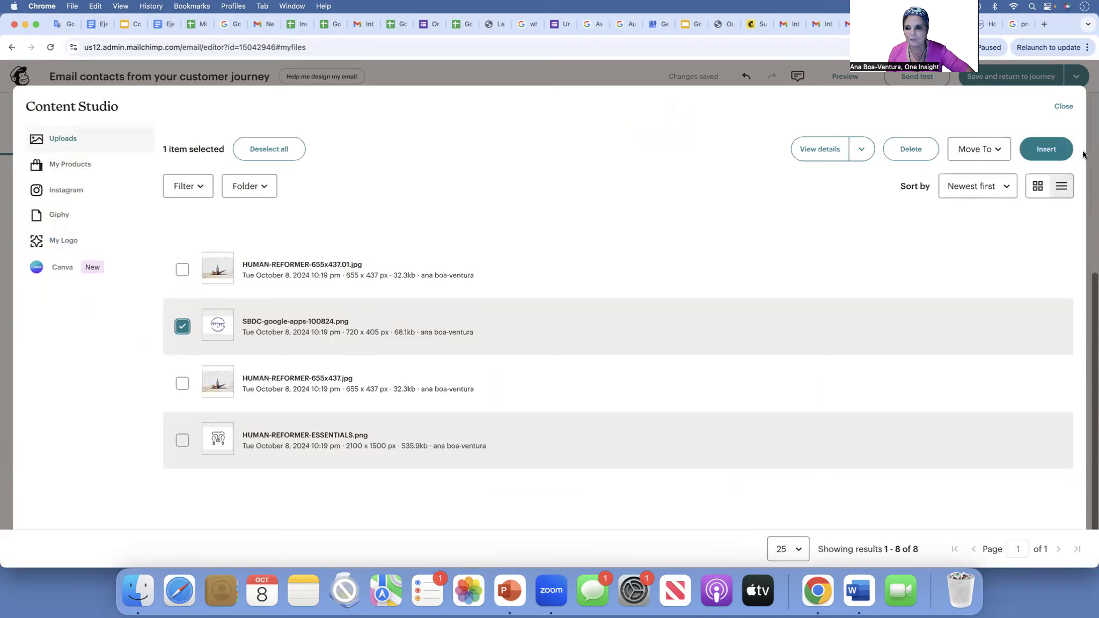
pyautogui.click(1045, 151)
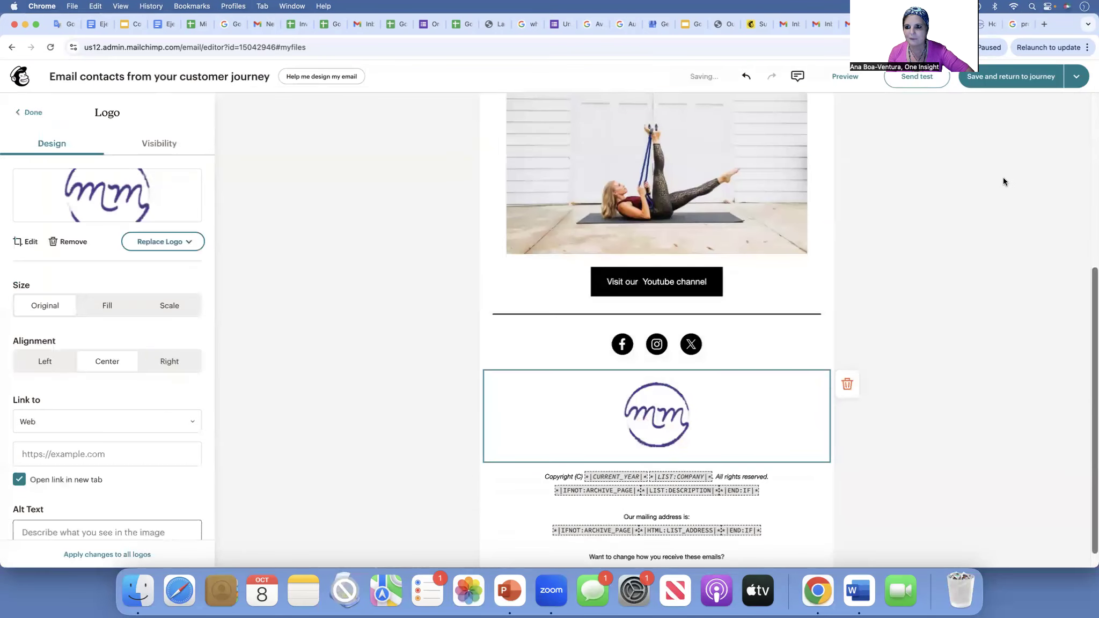
pyautogui.click(1024, 77)
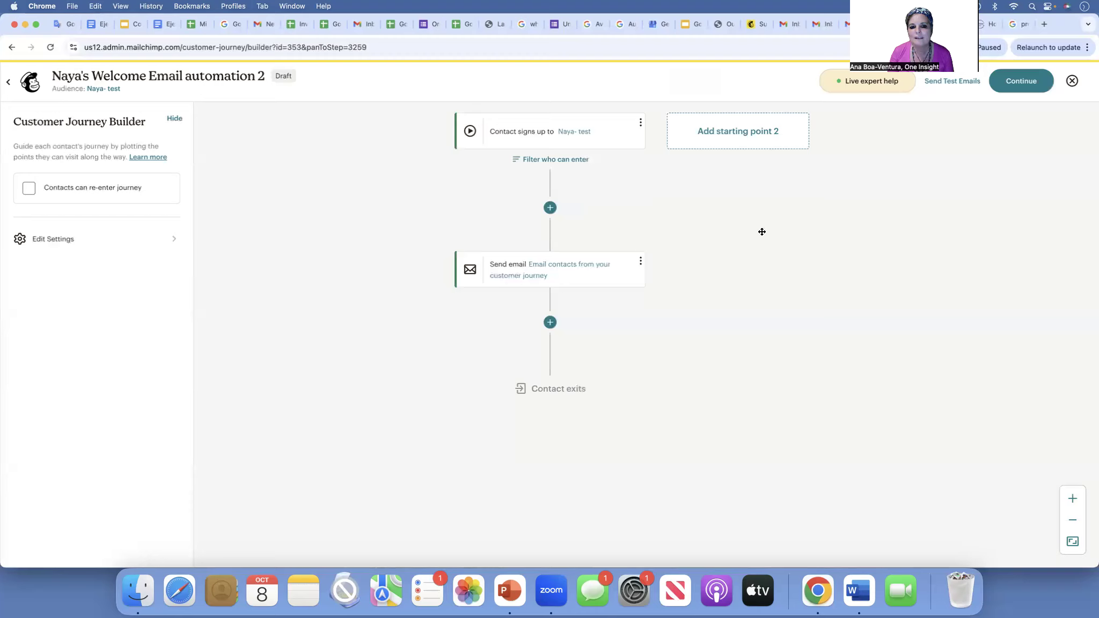
# - Add a Tag/Untag action step right after the sign-up trigger
pyautogui.click(550, 214)
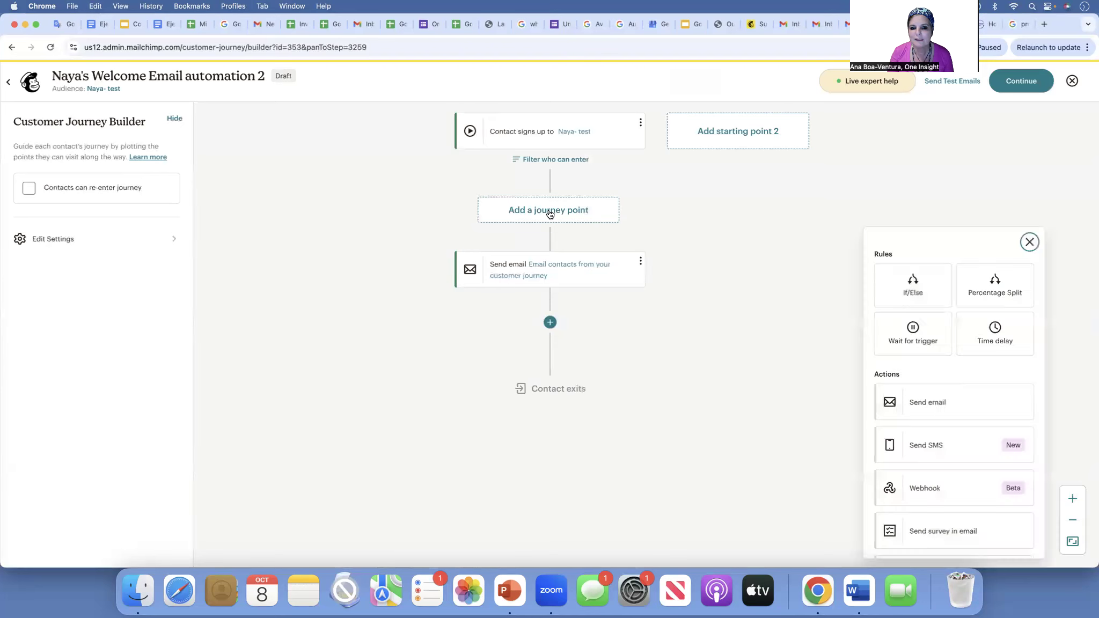
pyautogui.scroll(-3, 912, 400)
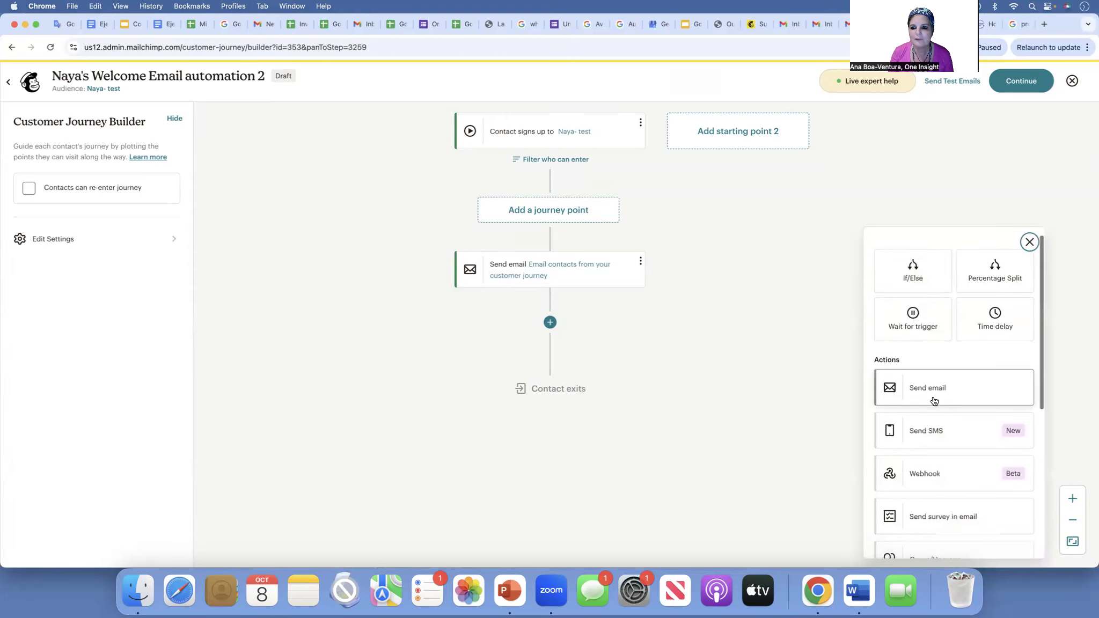
pyautogui.scroll(-4, 933, 402)
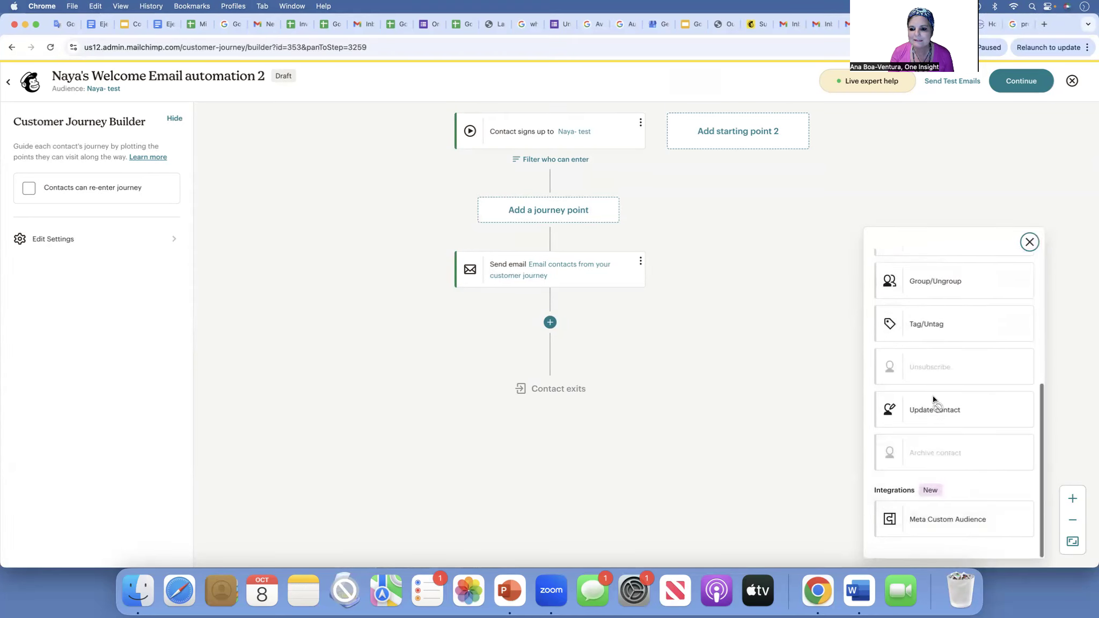
pyautogui.scroll(4, 934, 402)
pyautogui.scroll(-3, 933, 401)
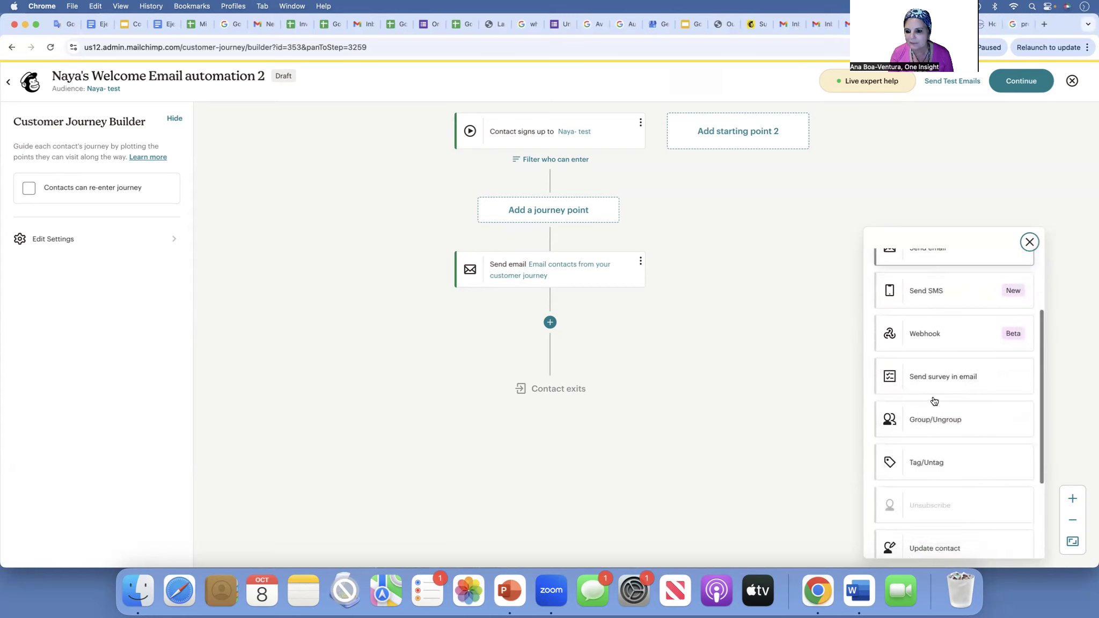
pyautogui.click(932, 437)
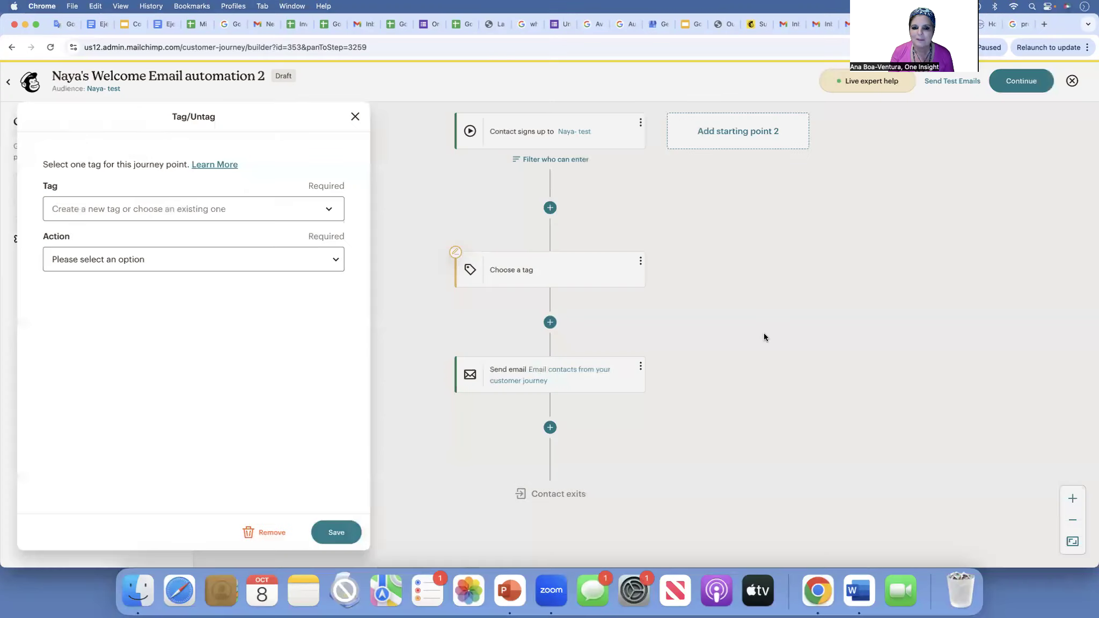
# - Set the Tag/Untag step to Add the tag 'welcome-website' and save it
pyautogui.click(96, 208)
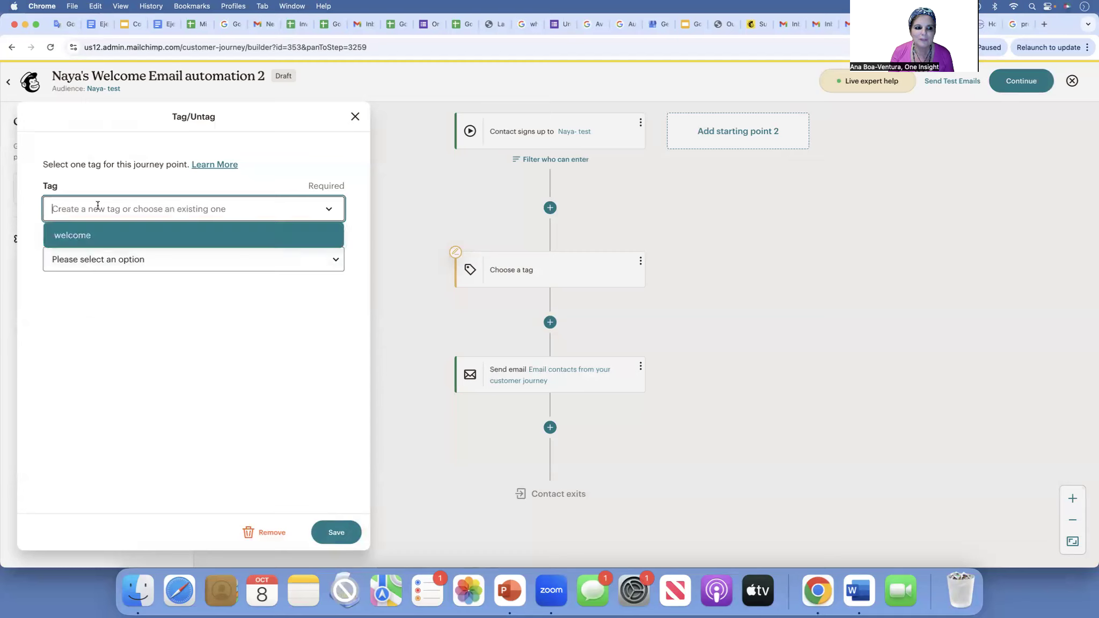
pyautogui.write('welcome')
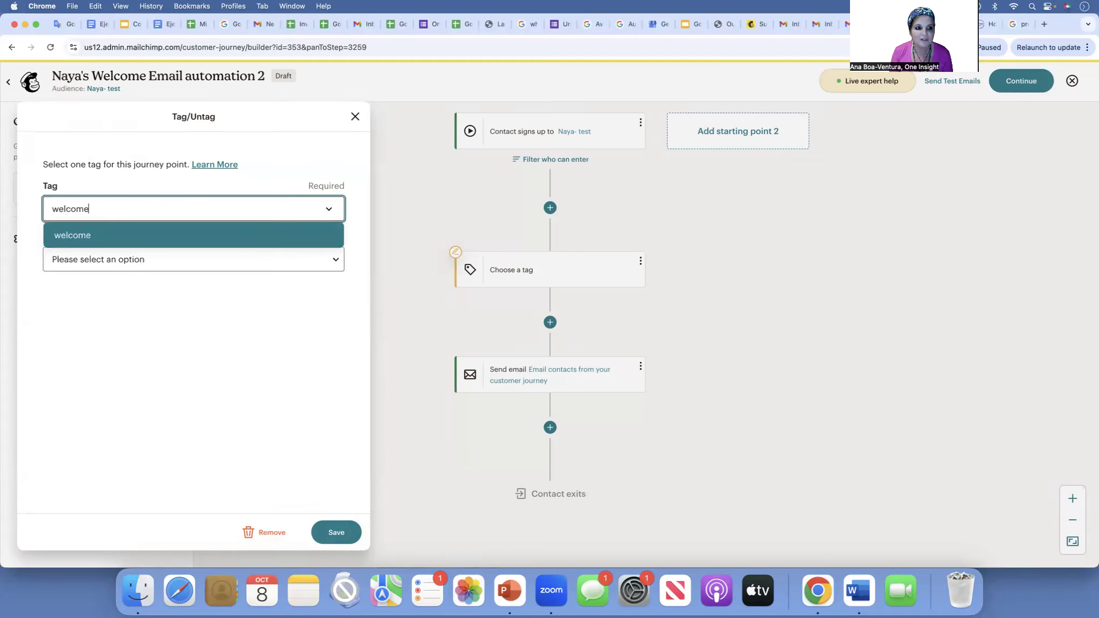
pyautogui.click(110, 263)
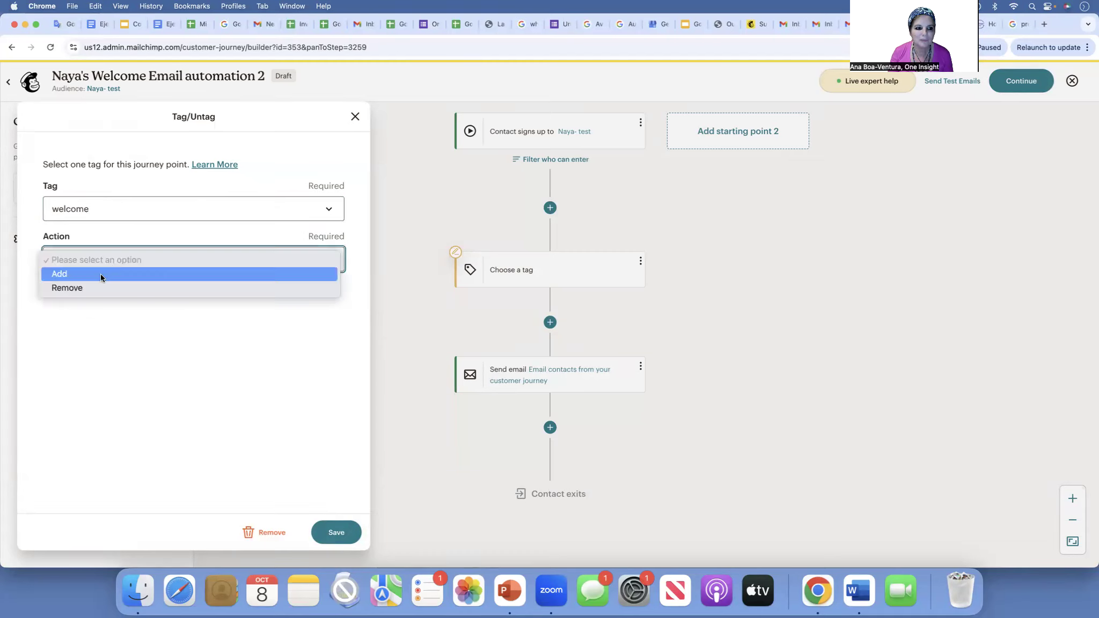
pyautogui.click(101, 274)
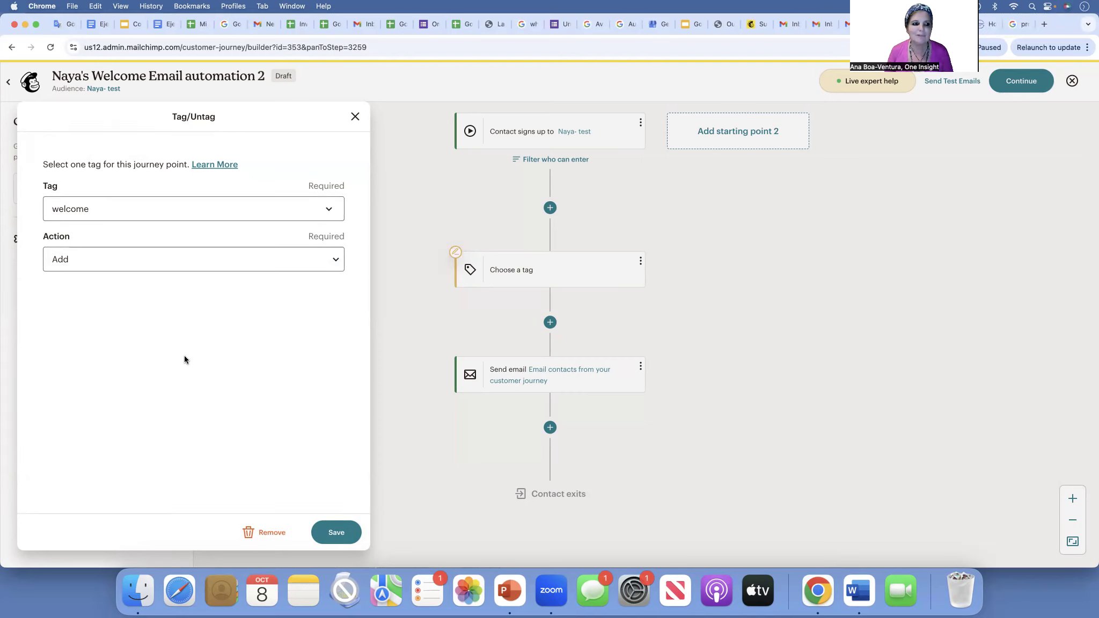
pyautogui.click(108, 213)
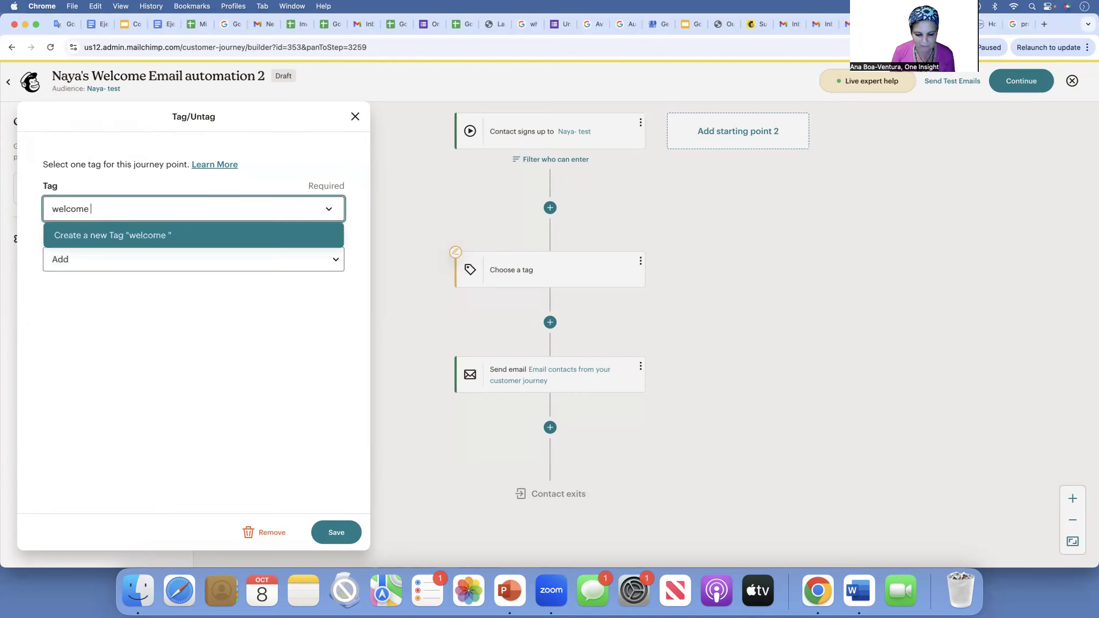
pyautogui.press('BackSpace')
pyautogui.write('-website')
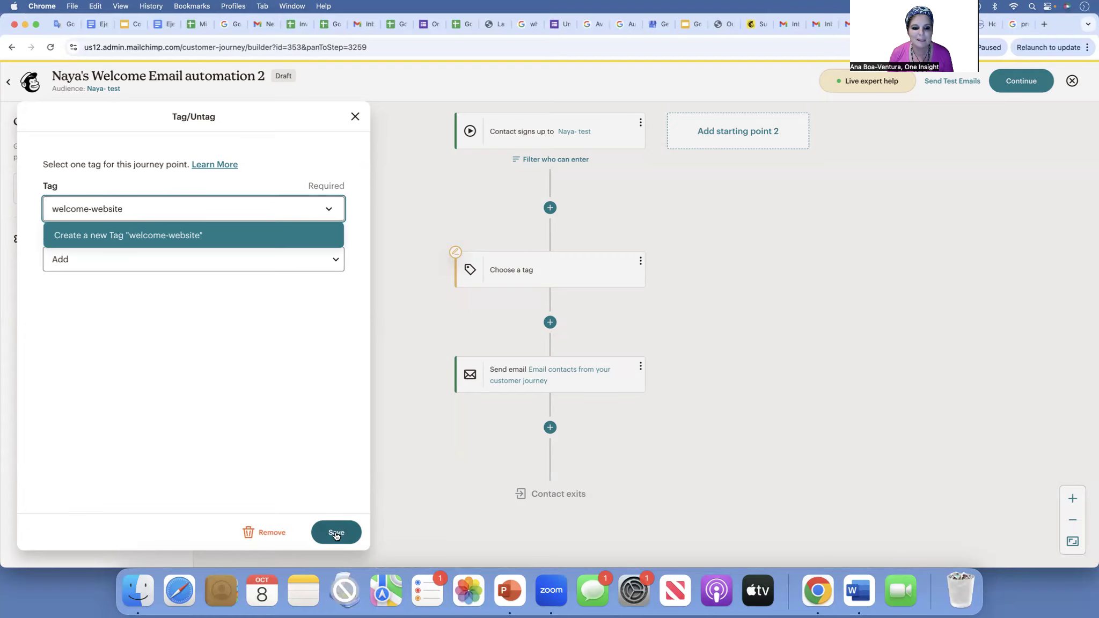
pyautogui.click(357, 530)
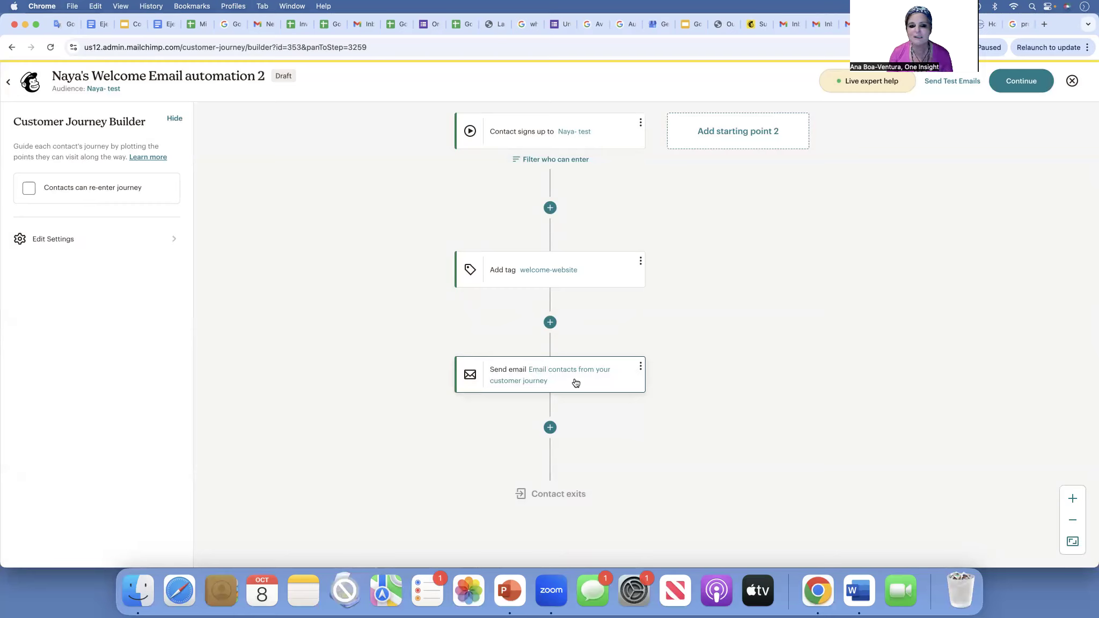
# - Insert a Time delay of 3 Days after the Send email step and save it
pyautogui.click(550, 431)
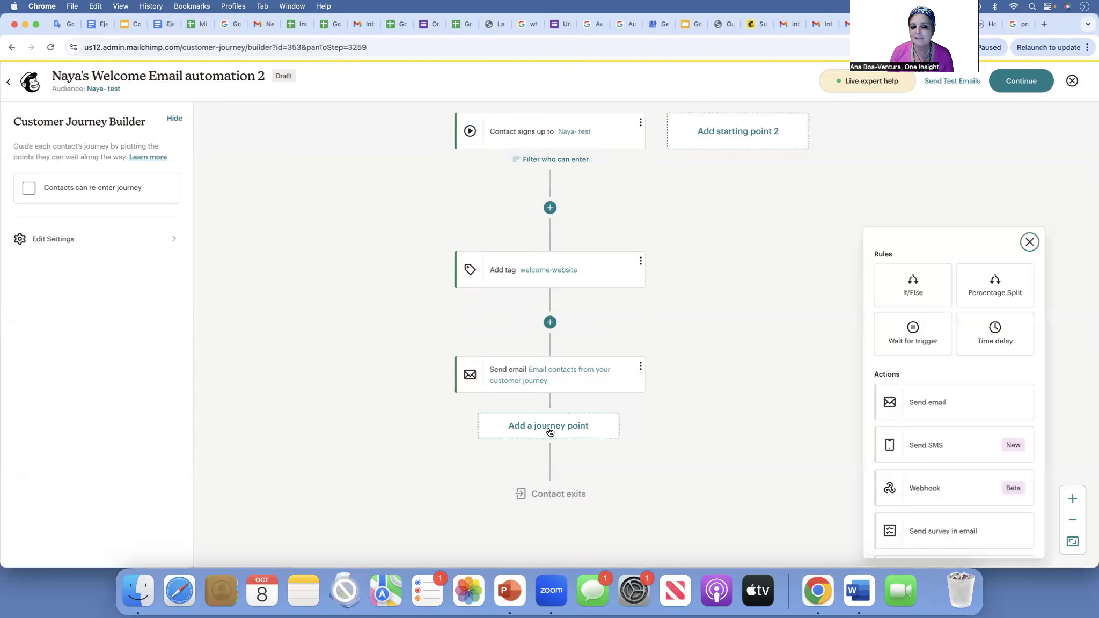
pyautogui.click(991, 341)
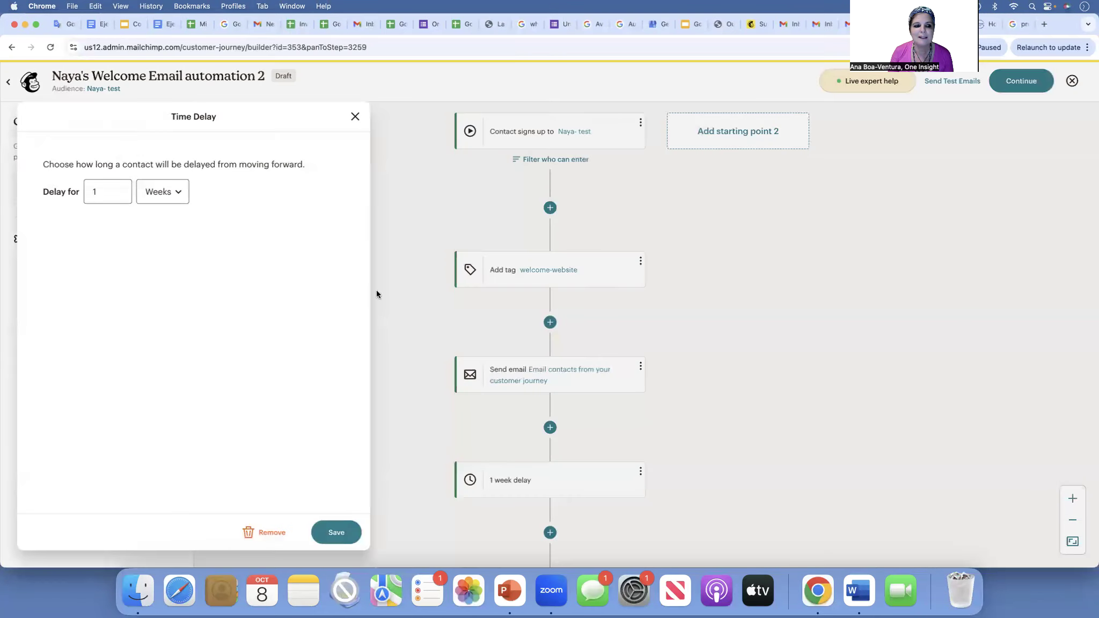
pyautogui.click(167, 192)
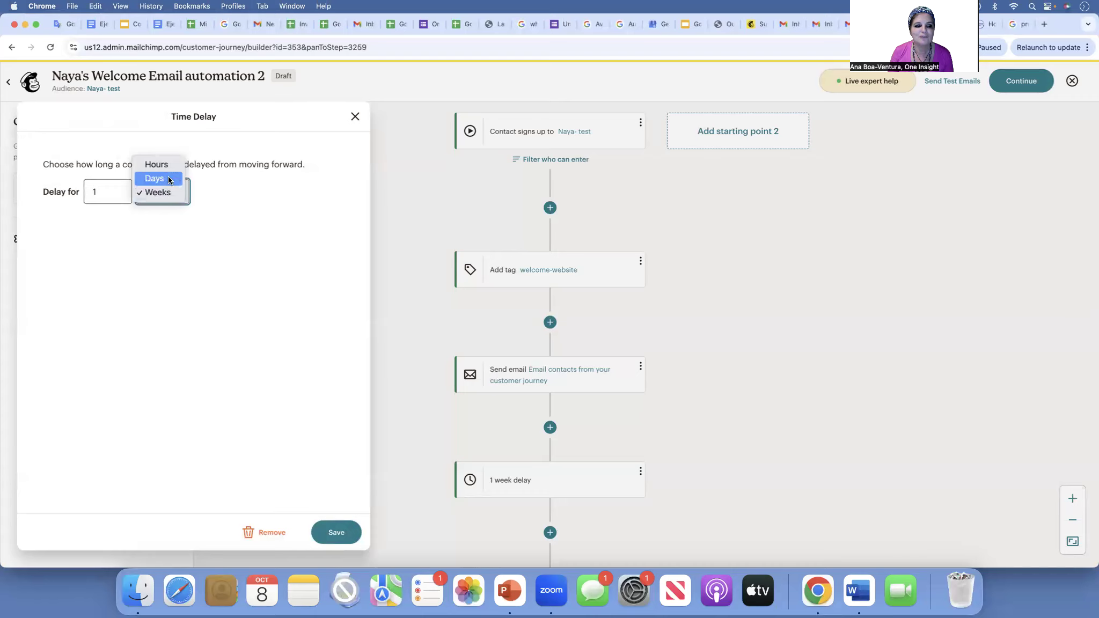
pyautogui.click(168, 179)
pyautogui.click(116, 193)
pyautogui.press('BackSpace')
pyautogui.write('3')
pyautogui.click(333, 538)
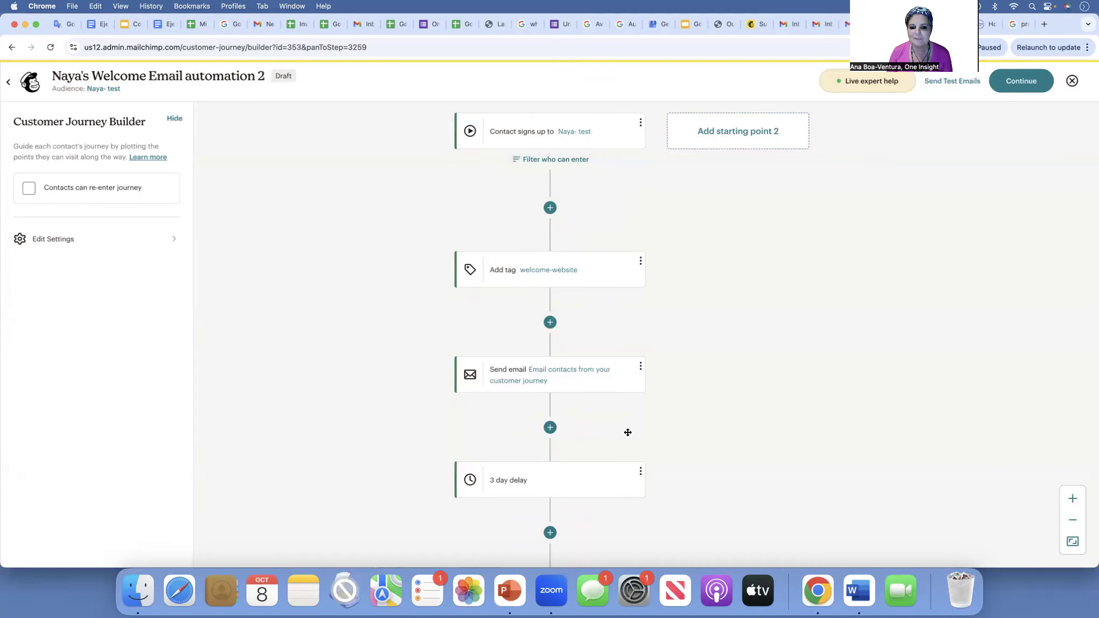
pyautogui.scroll(-5, 627, 433)
pyautogui.hscroll(1, 627, 432)
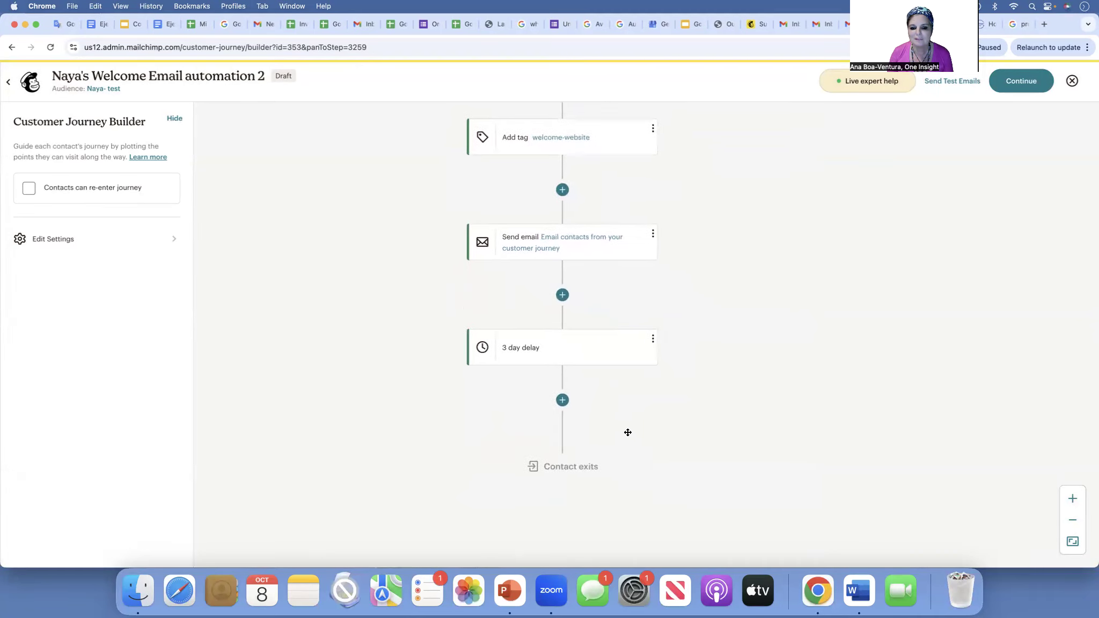
# - Add a Send email step after the delay with subject 'Want to know more about the Human Reformer?'
pyautogui.click(561, 399)
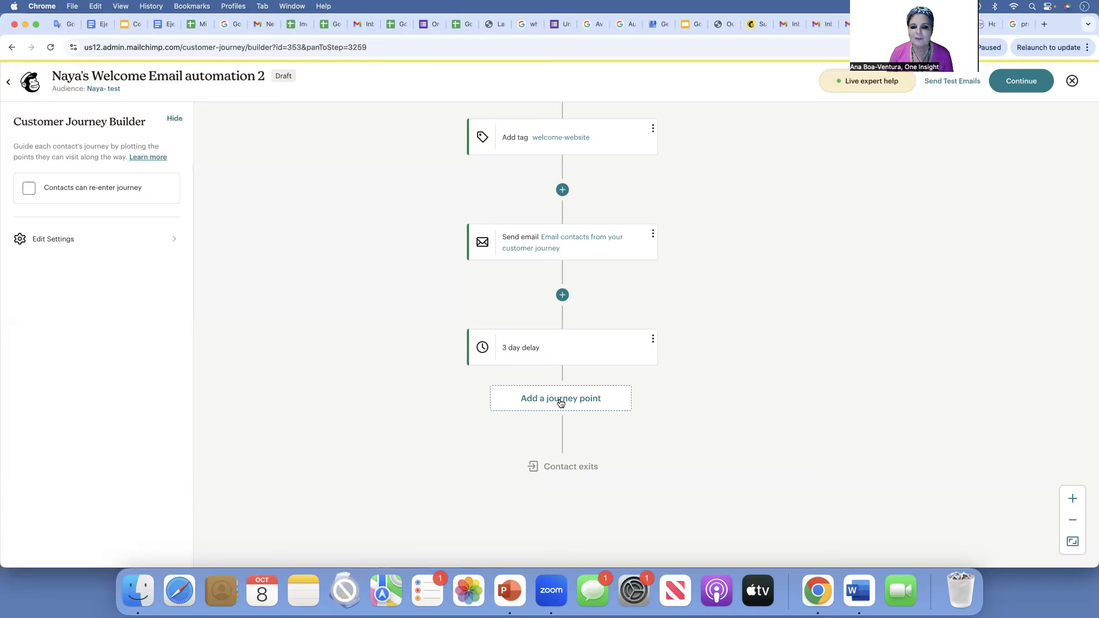
pyautogui.click(975, 413)
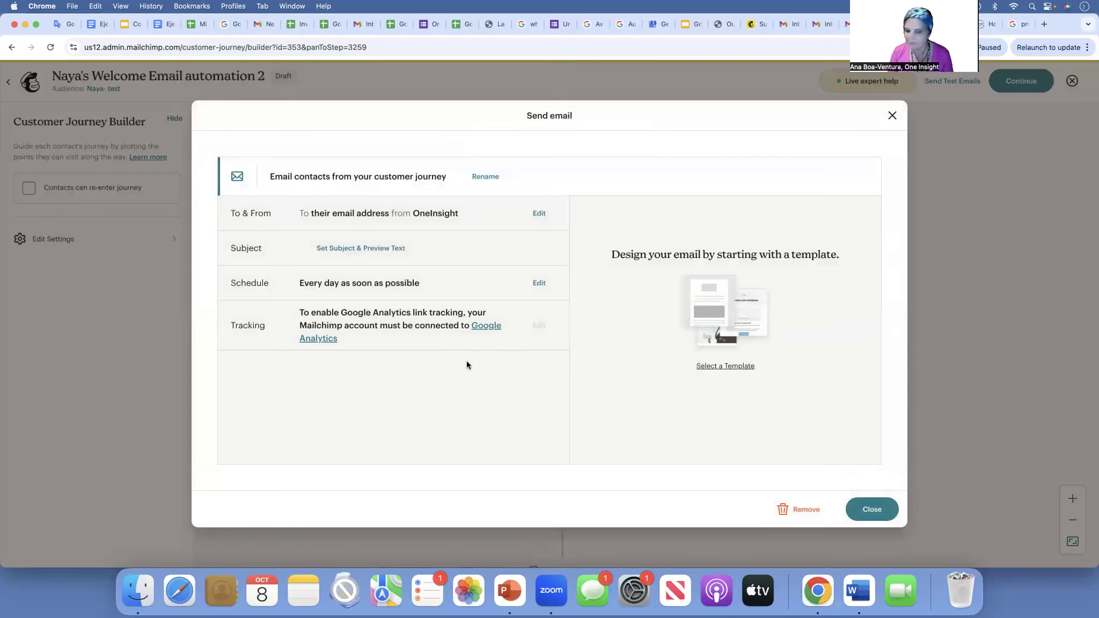
pyautogui.click(396, 248)
pyautogui.click(294, 304)
pyautogui.write('Want ')
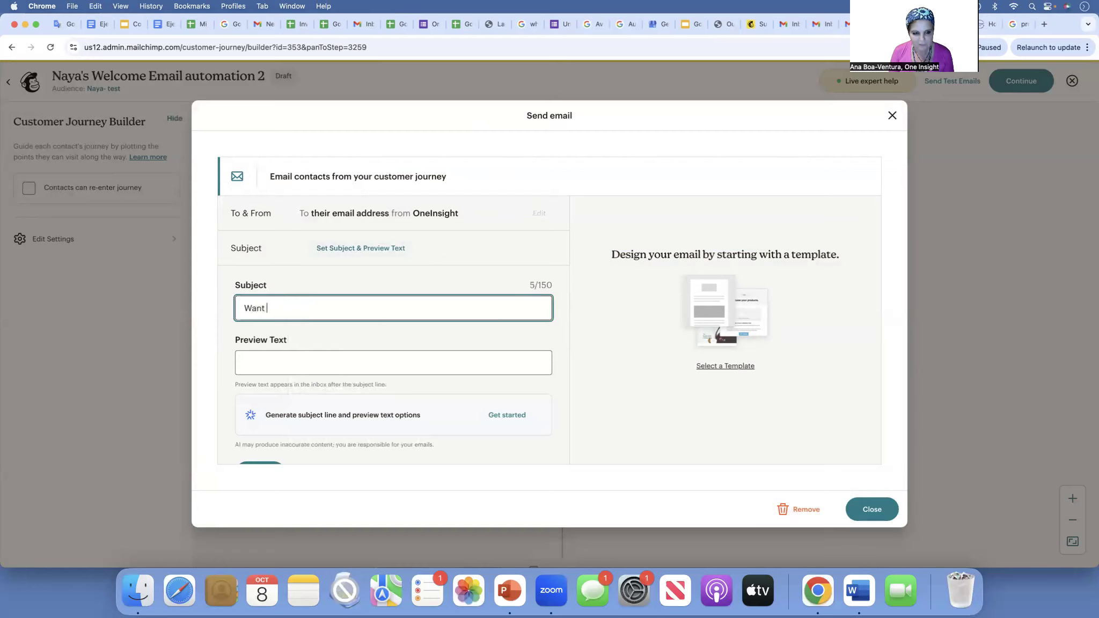
pyautogui.write('to k')
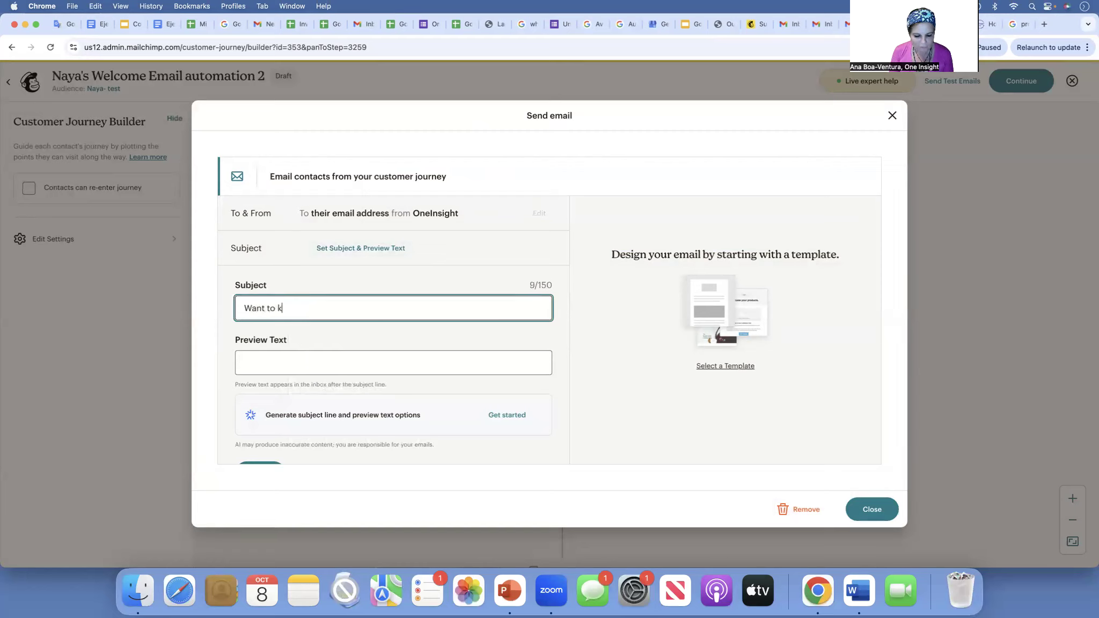
pyautogui.write('now more about the Human')
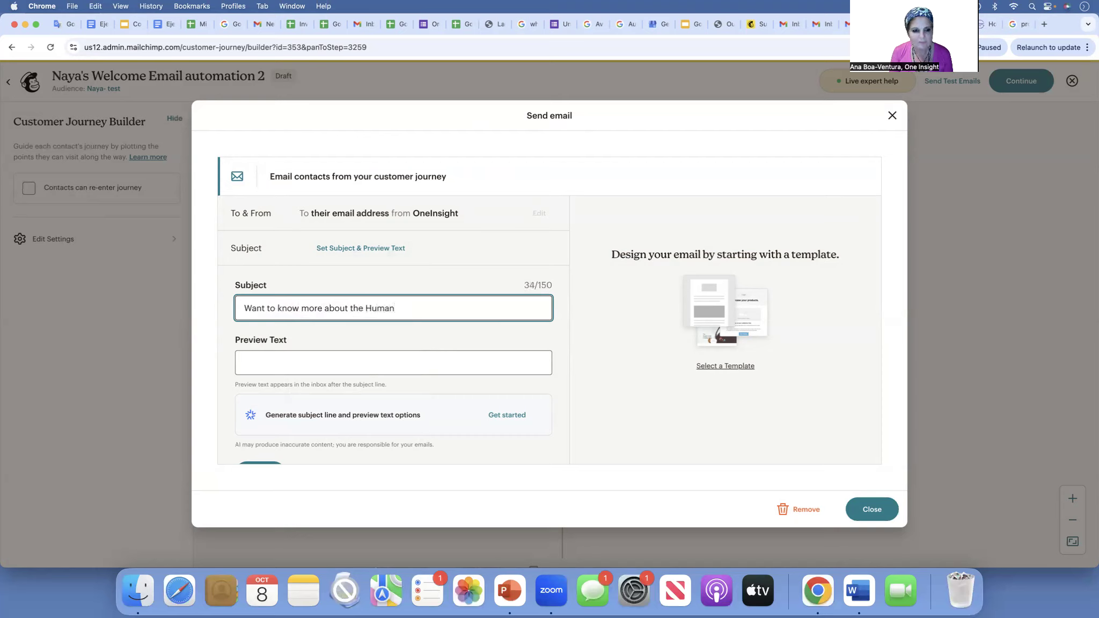
pyautogui.write(' Reformer?')
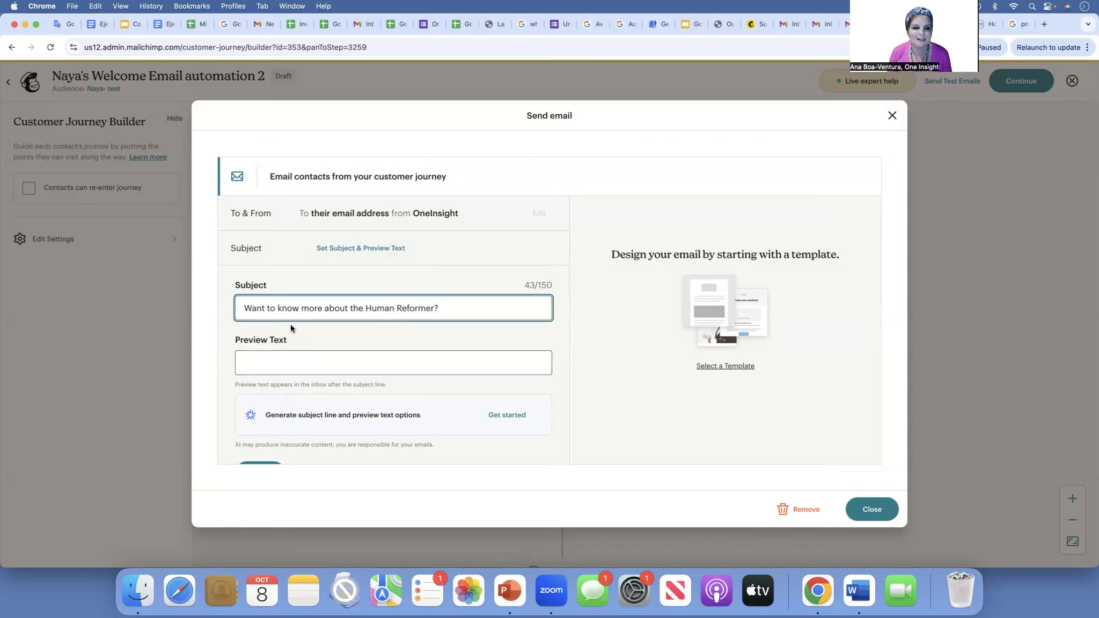
pyautogui.click(413, 213)
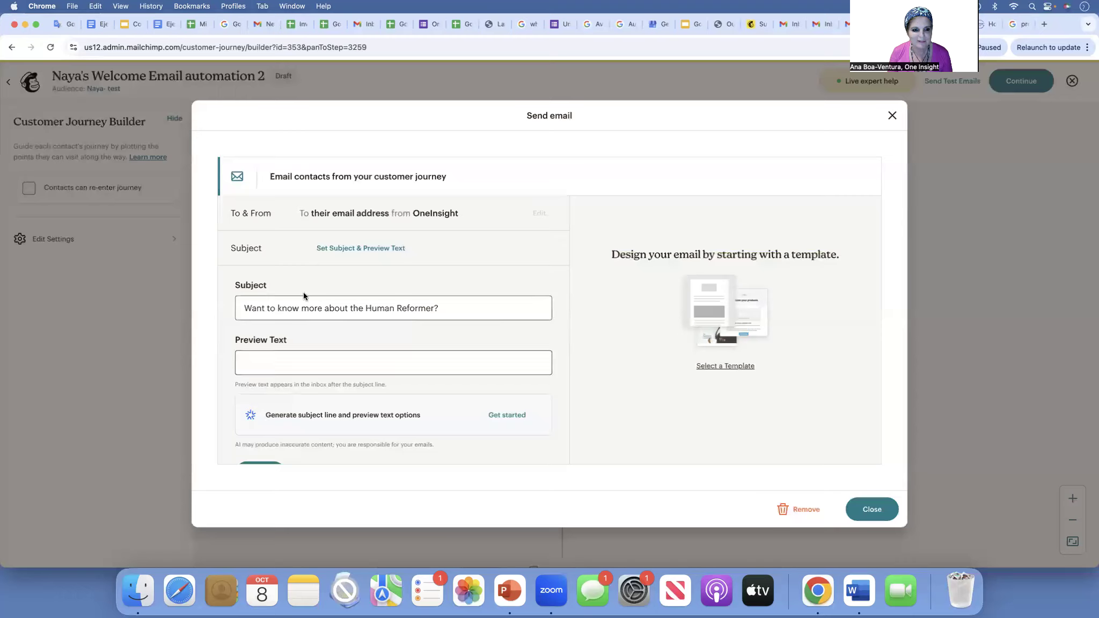
pyautogui.click(719, 367)
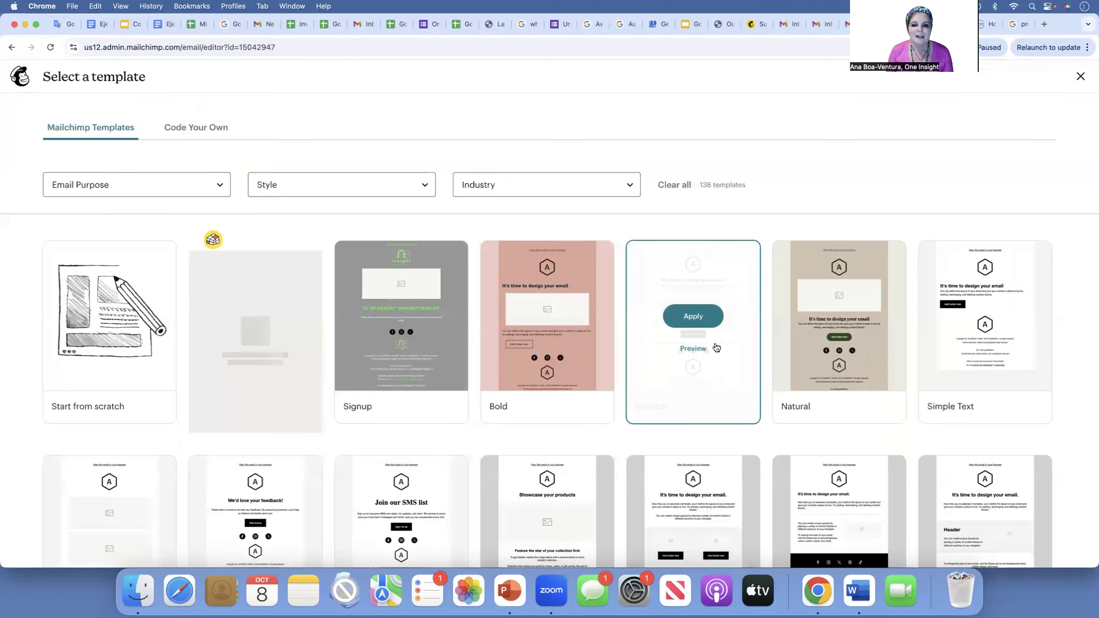
# - Apply the Minimal template and replace its header logo with SBDC-google-apps-100824.png
pyautogui.click(696, 319)
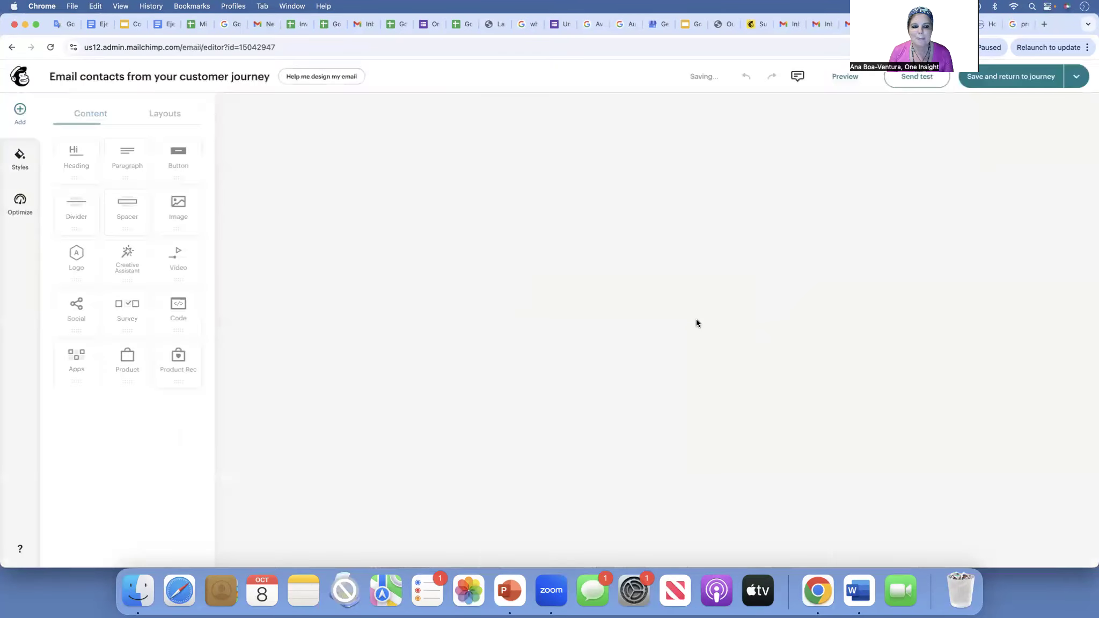
pyautogui.click(674, 163)
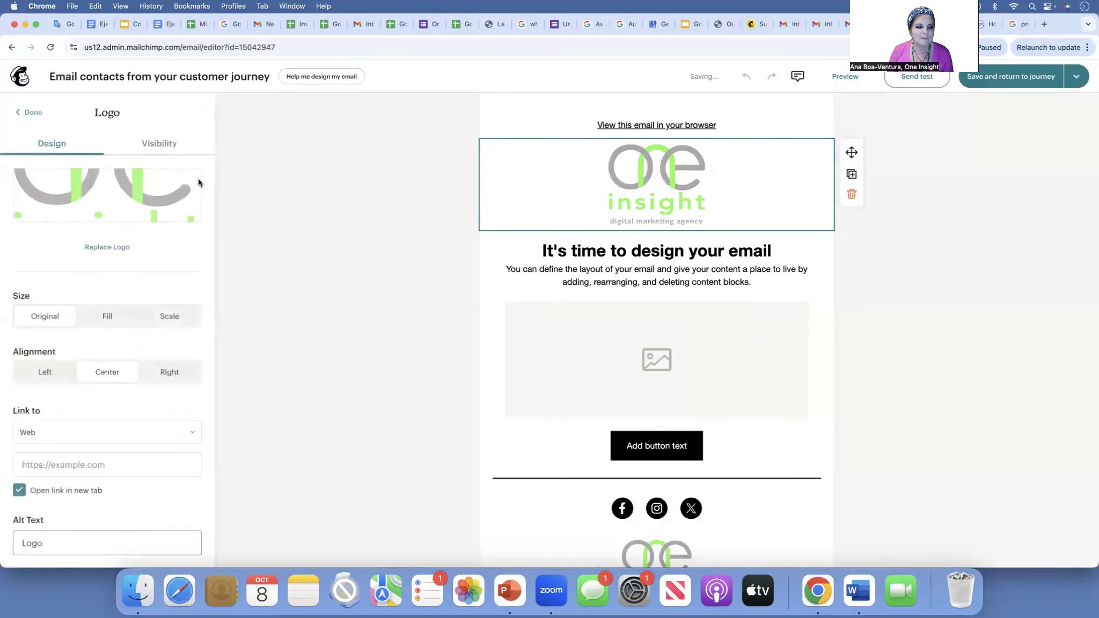
pyautogui.click(112, 215)
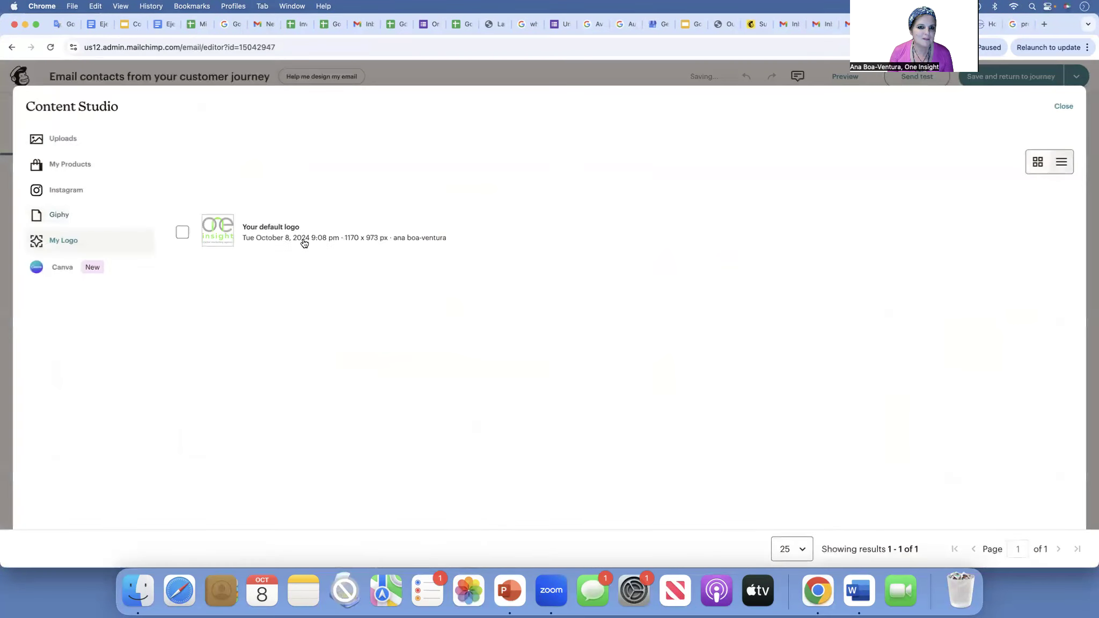
pyautogui.click(64, 150)
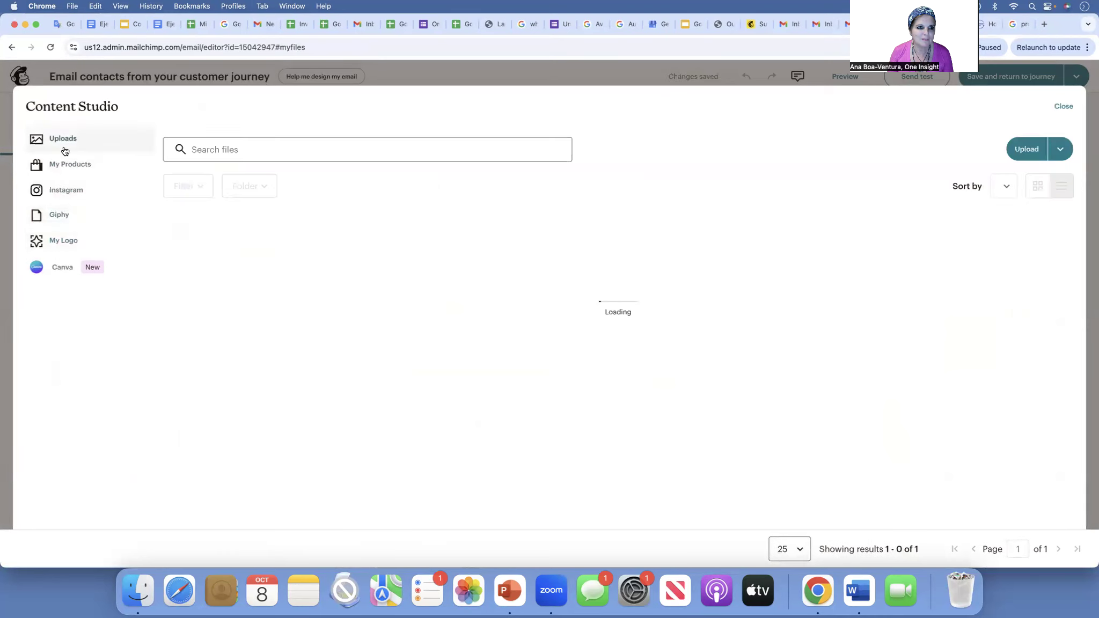
pyautogui.click(223, 333)
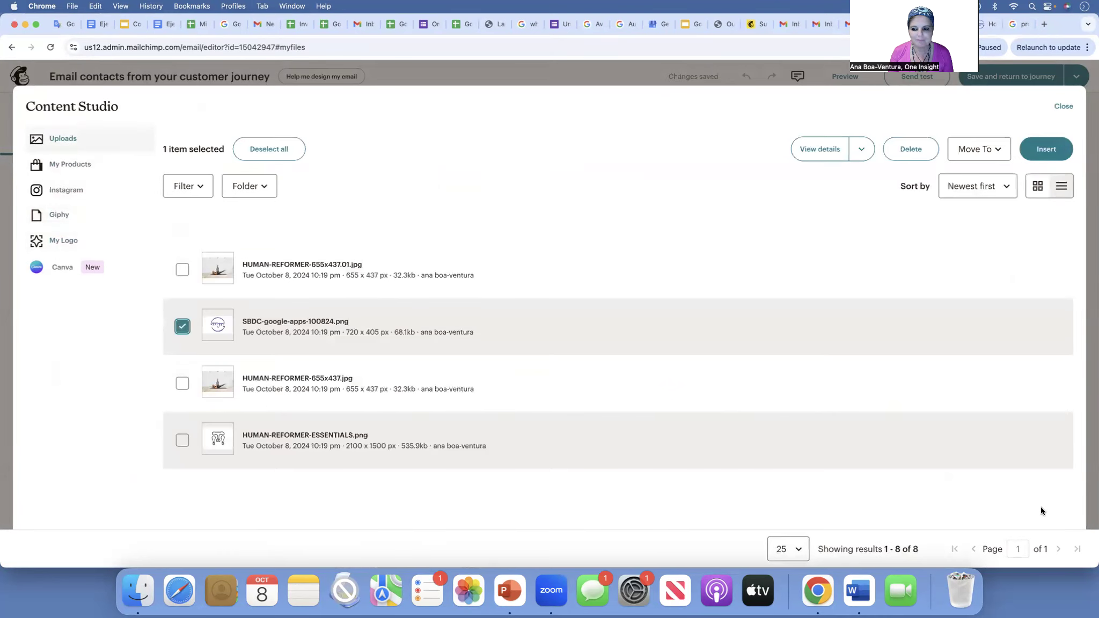
pyautogui.click(1044, 150)
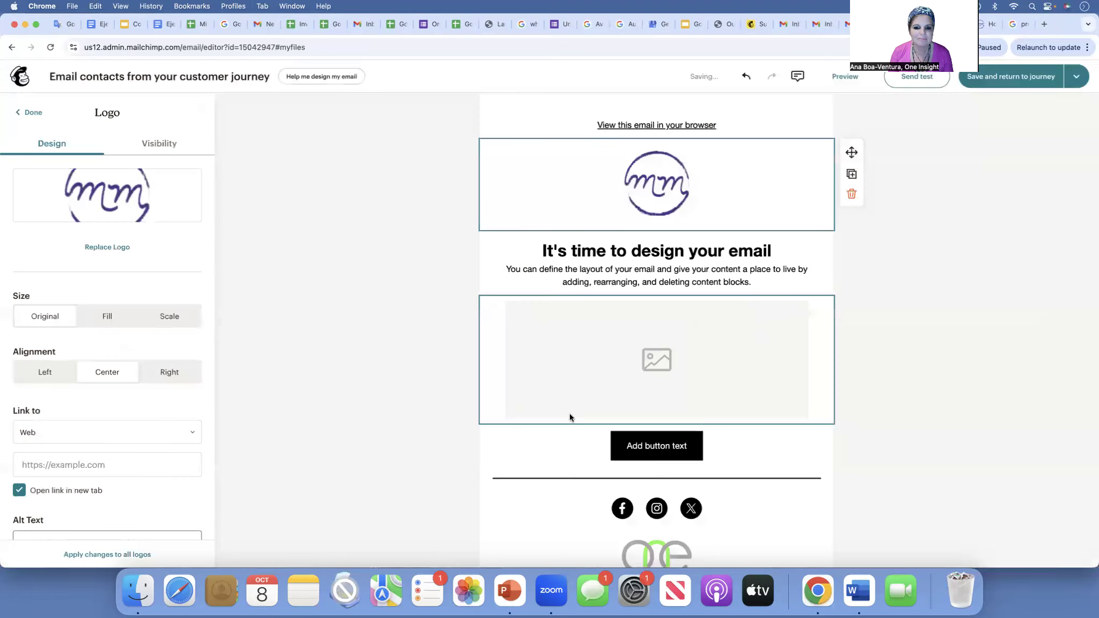
# - Remove the footer logo block from the second email
pyautogui.click(655, 546)
pyautogui.click(67, 241)
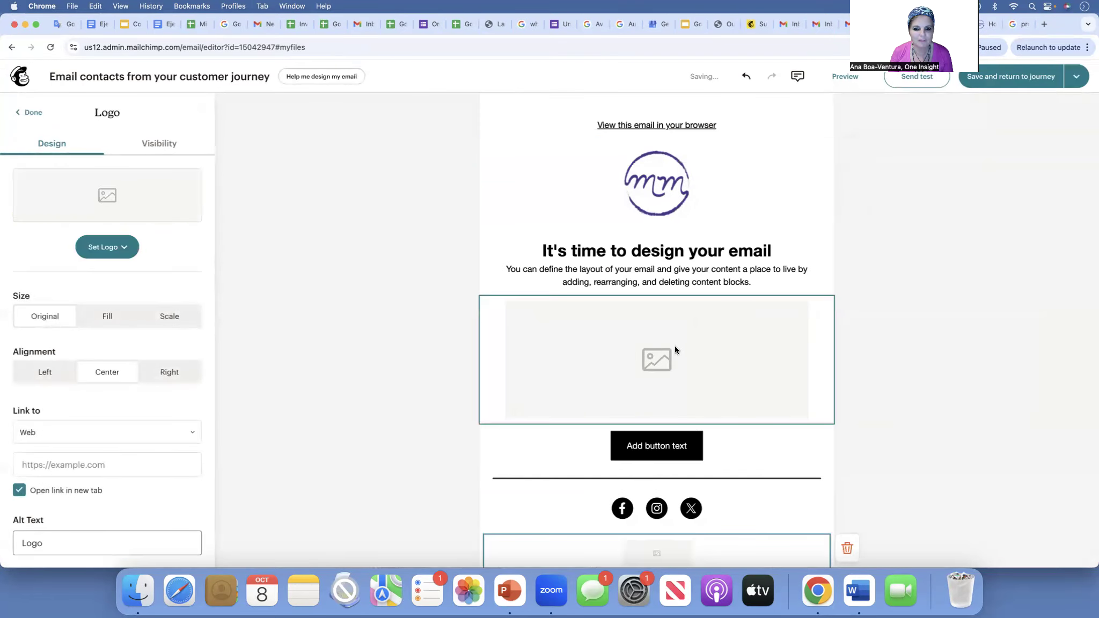
pyautogui.click(671, 363)
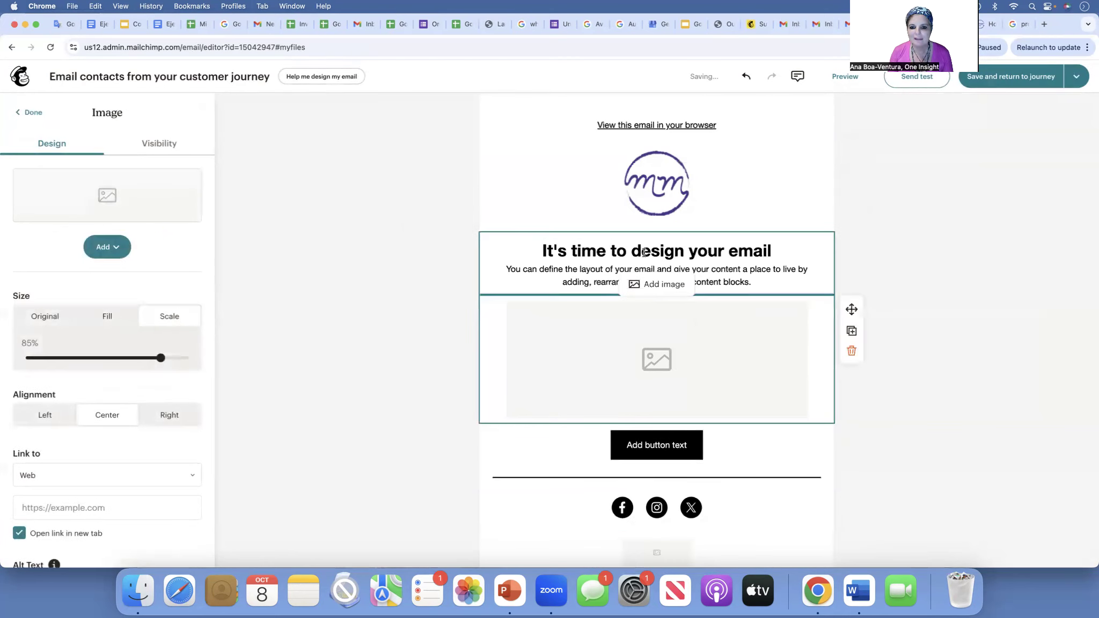
# - Replace the template heading with 'all about the Human Reformer', correcting the typo
pyautogui.tripleClick(644, 253)
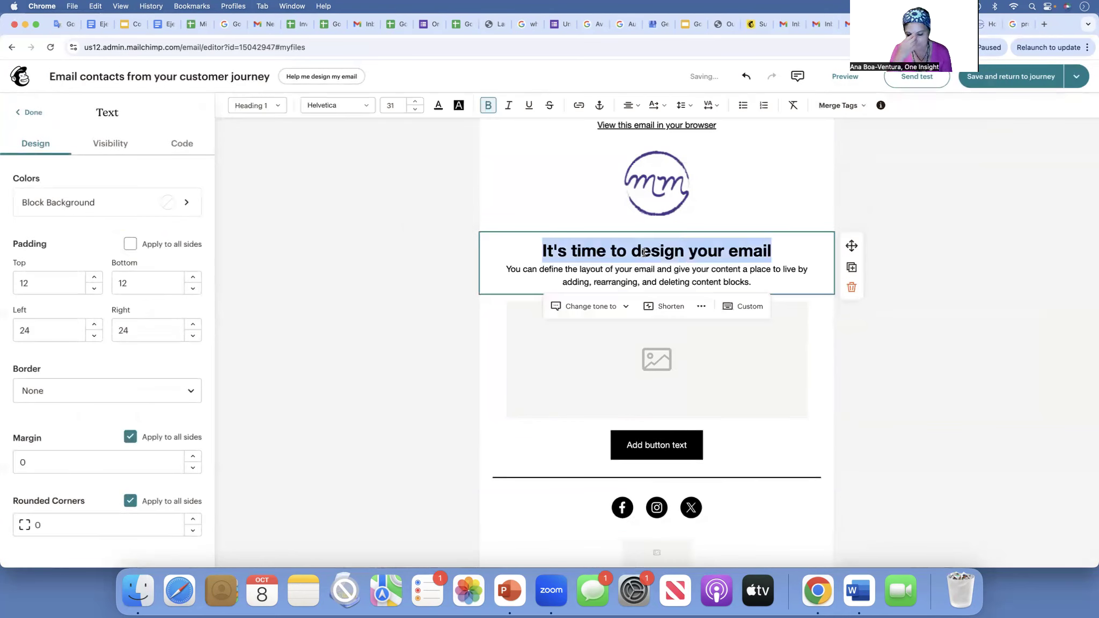
pyautogui.write('all abou tth')
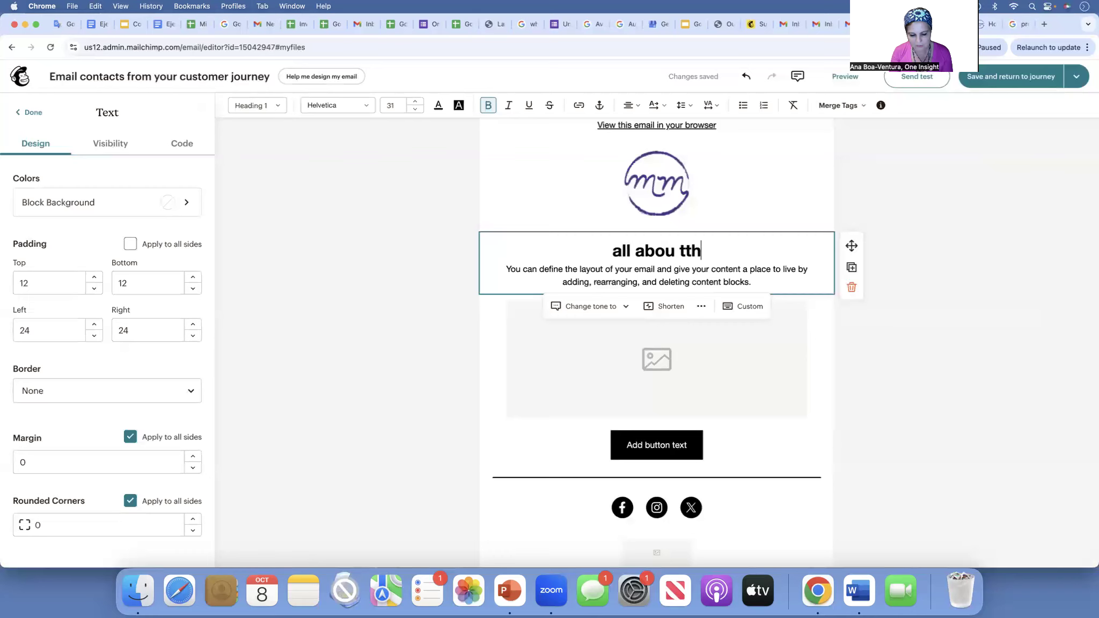
pyautogui.write('e Human ')
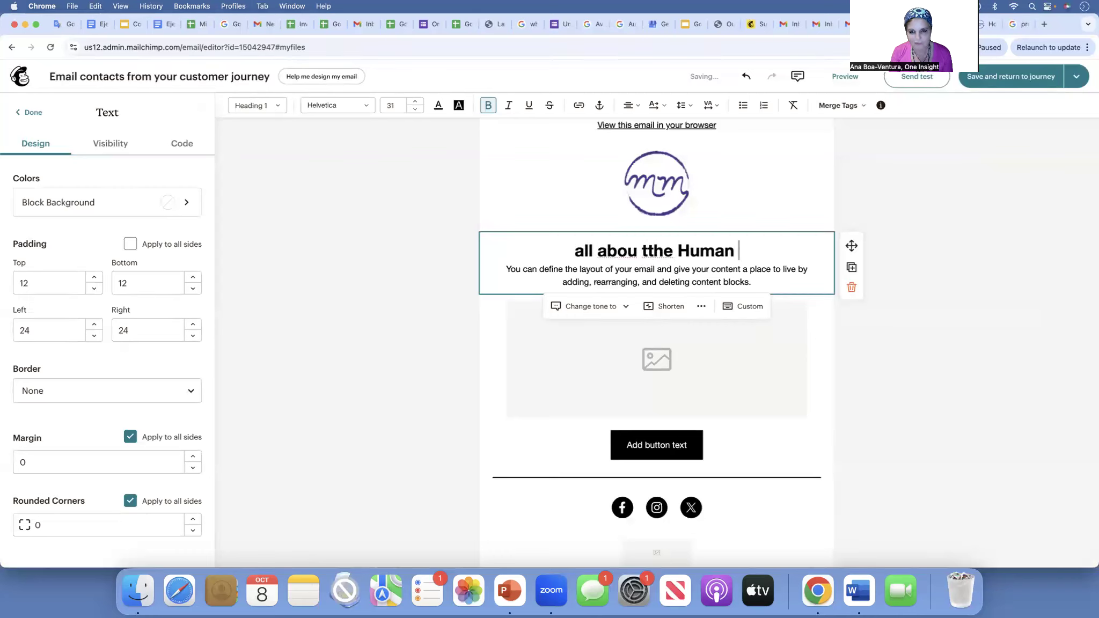
pyautogui.write('Reformer')
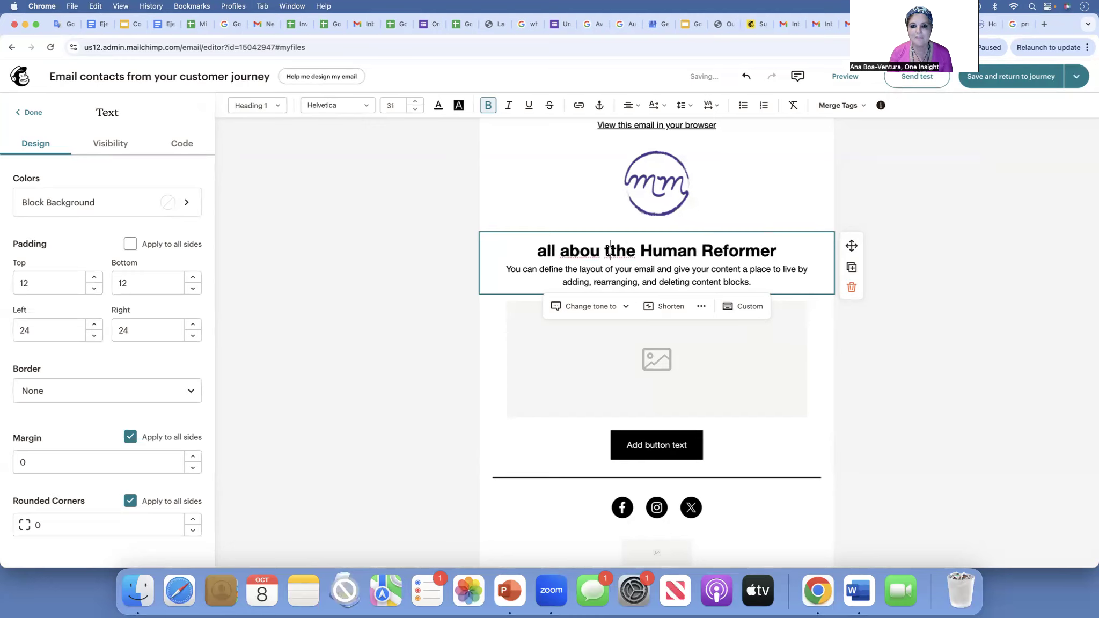
pyautogui.press('BackSpace')
pyautogui.press('BackSpace')
pyautogui.write('t')
pyautogui.press('Down')
pyautogui.click(652, 352)
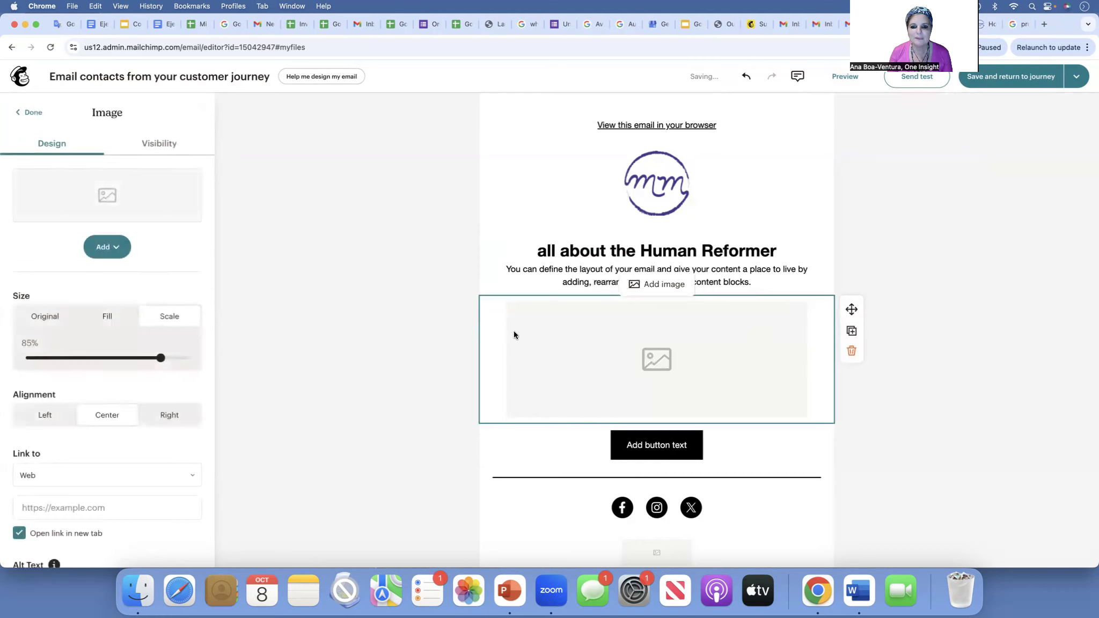
# - Insert HUMAN-REFORMER-ESSENTIALS.png from the uploaded images into the block under the heading
pyautogui.click(107, 246)
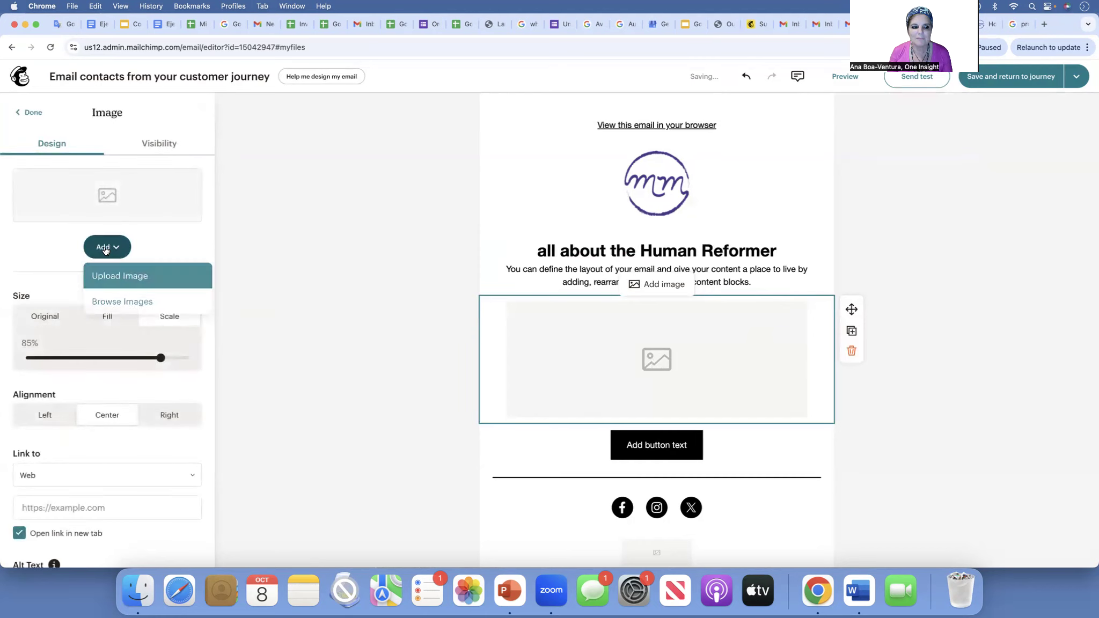
pyautogui.click(139, 276)
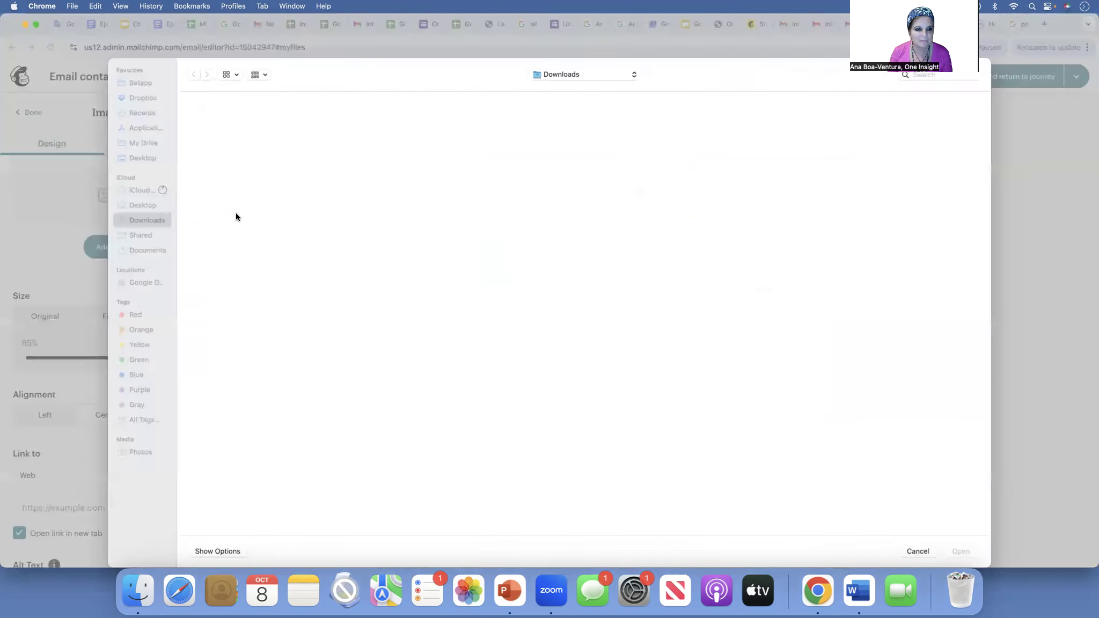
pyautogui.click(913, 554)
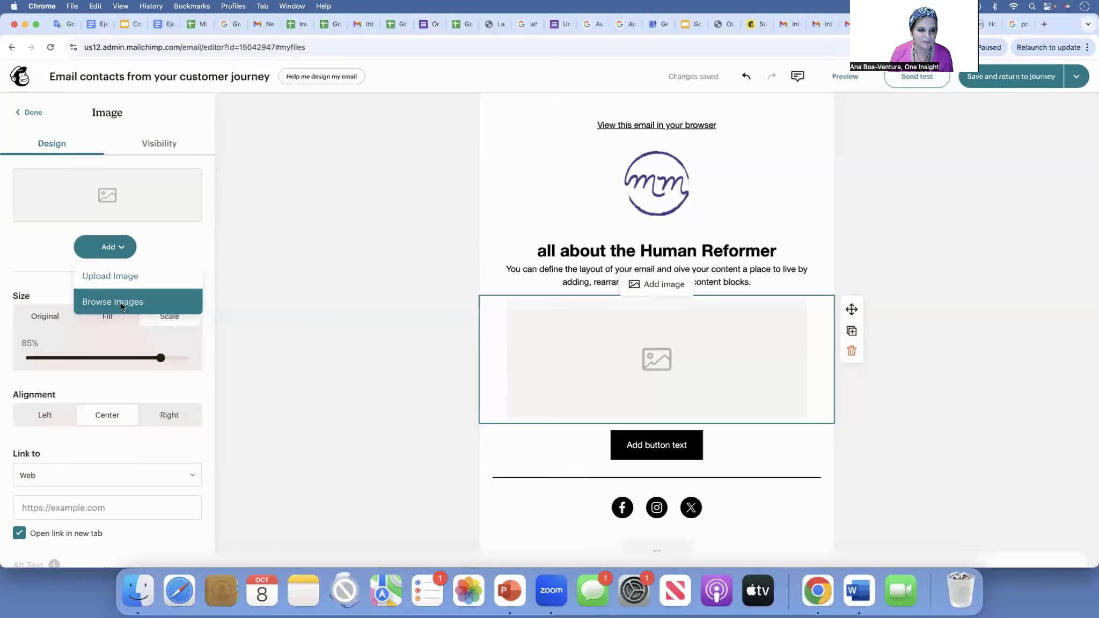
pyautogui.click(121, 301)
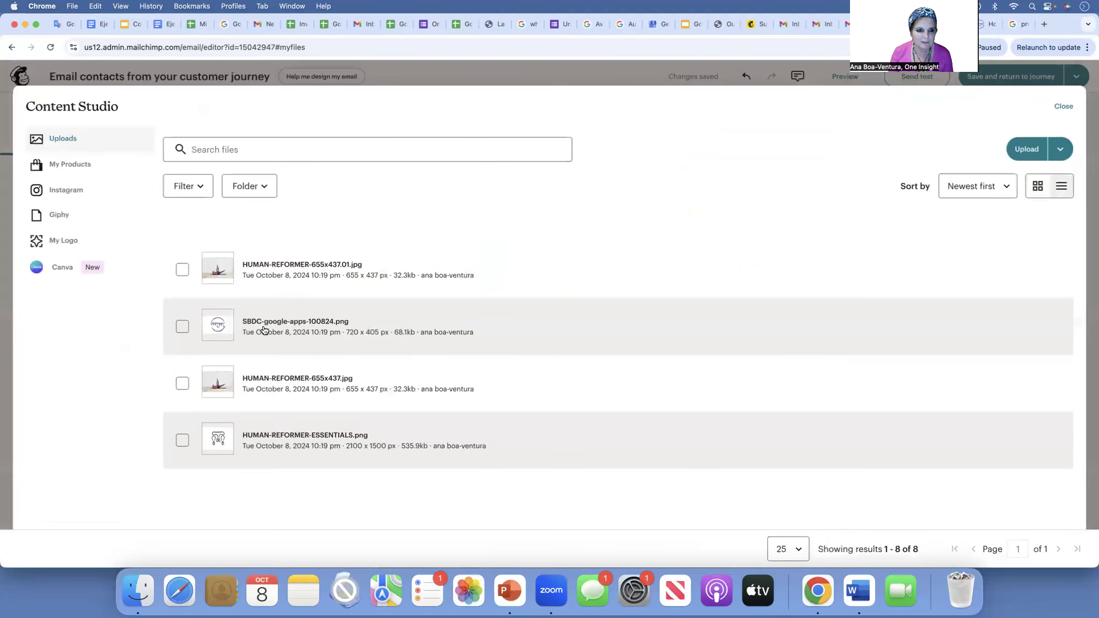
pyautogui.click(295, 437)
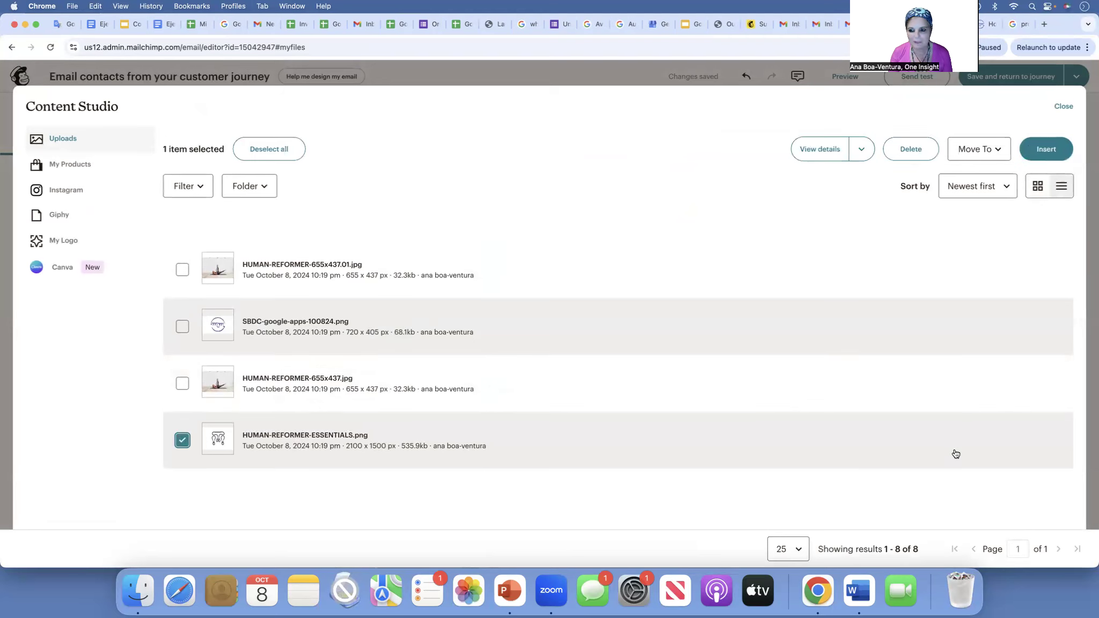
pyautogui.click(1046, 148)
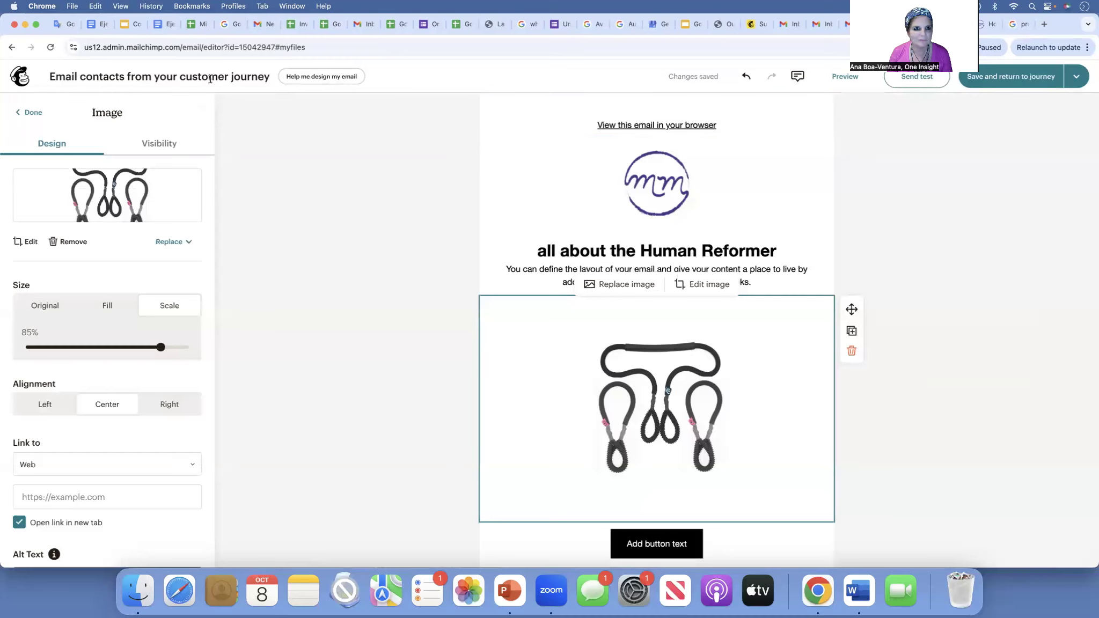
pyautogui.scroll(-5, 263, 228)
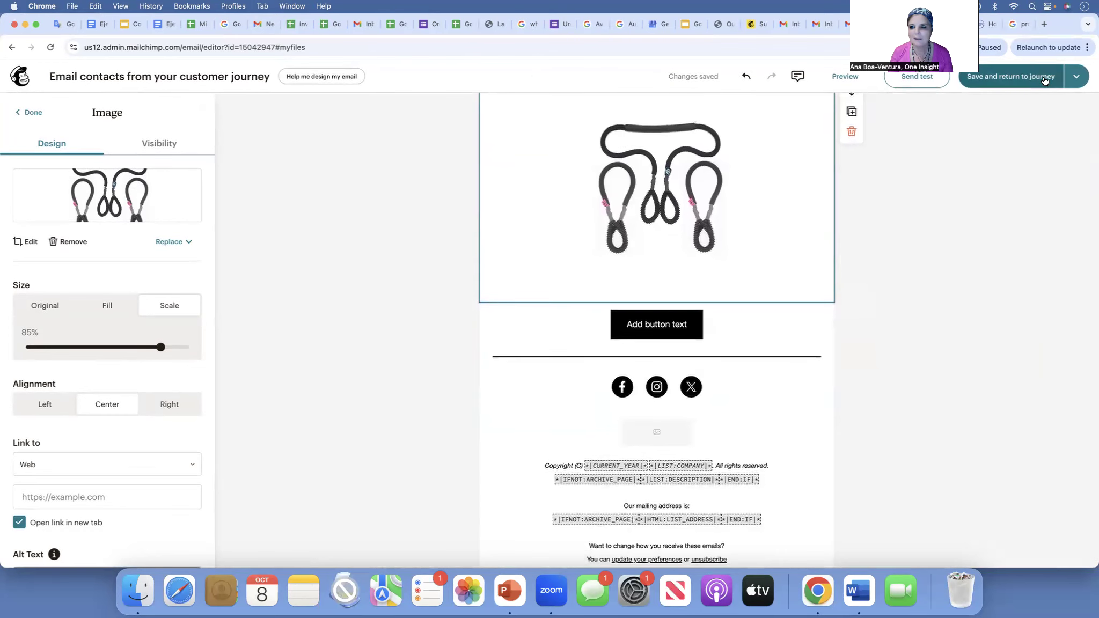
pyautogui.scroll(5, 901, 99)
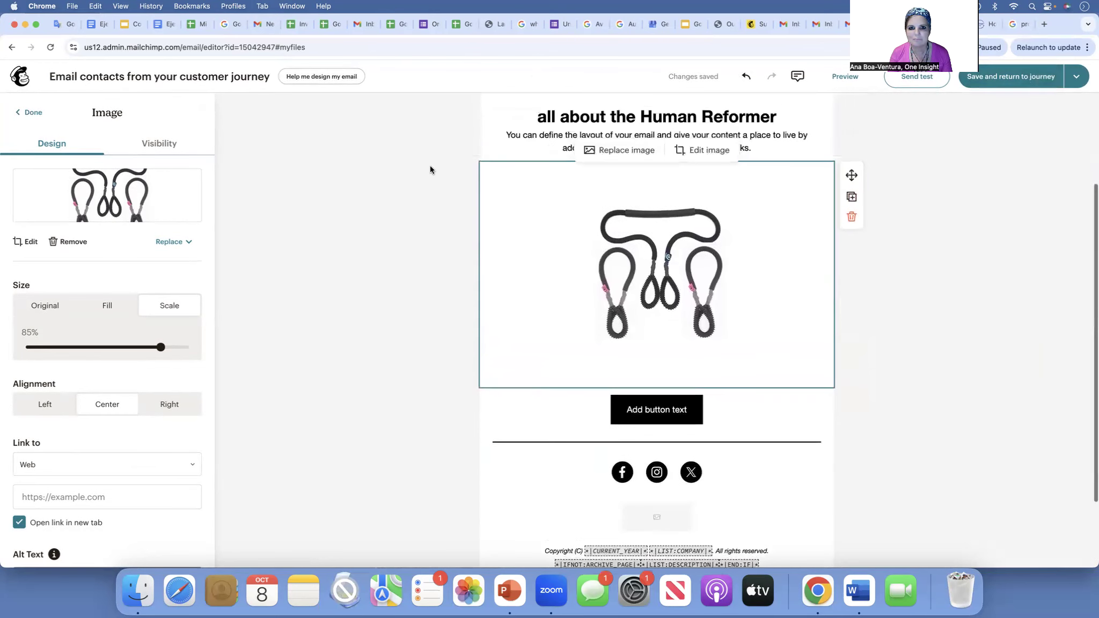
pyautogui.scroll(1, 243, 134)
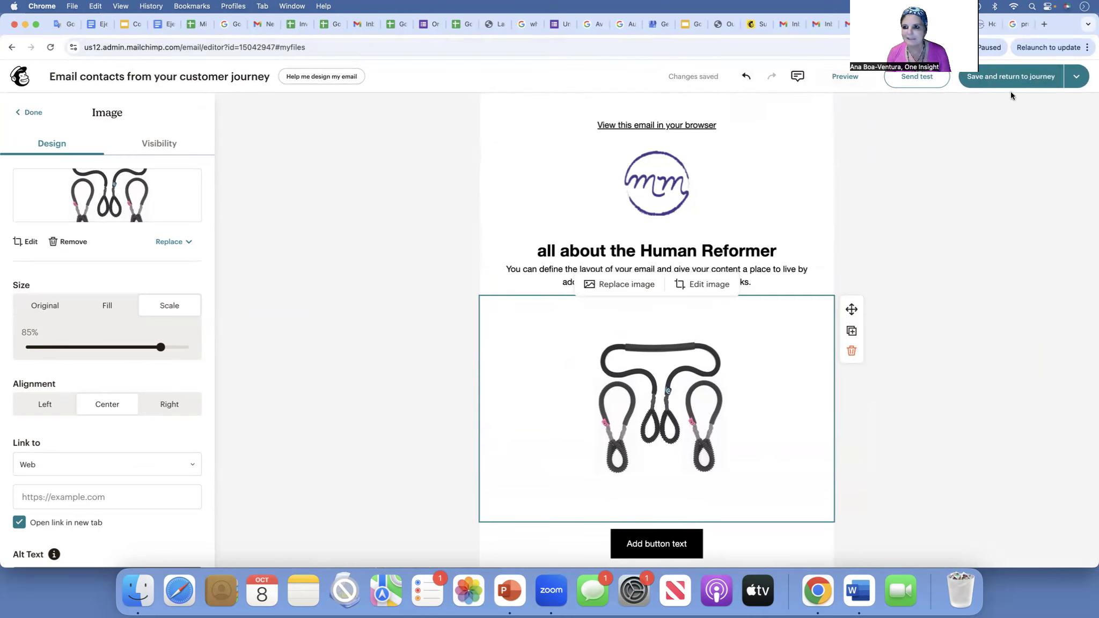
# - Save the second email's design as a template named 'the human reformer', then return to the campaign editor
pyautogui.click(1077, 76)
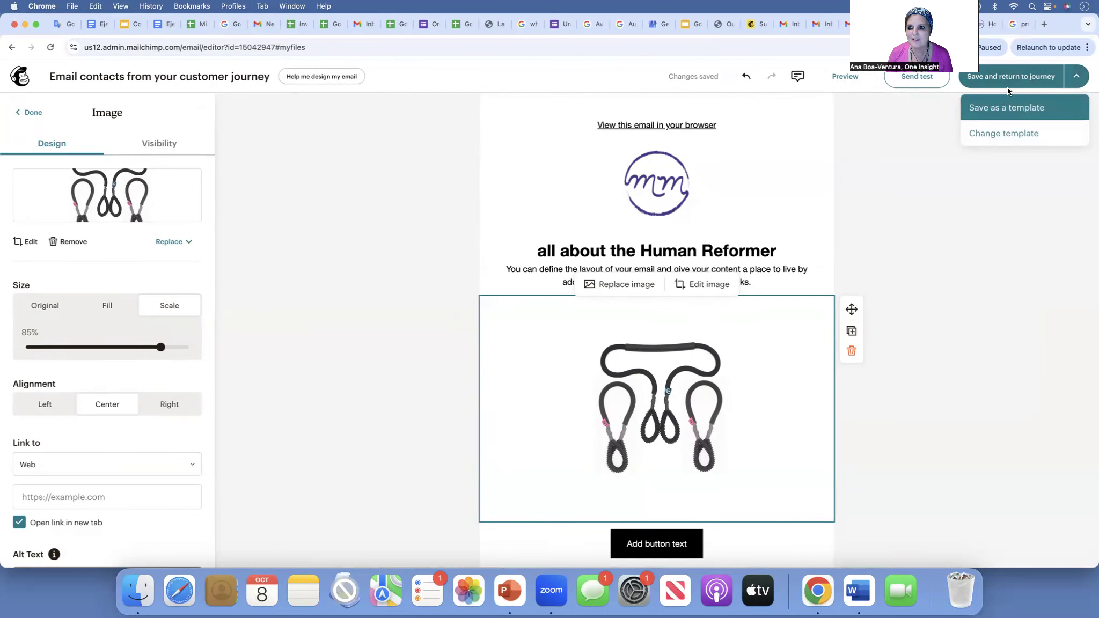
pyautogui.click(1006, 108)
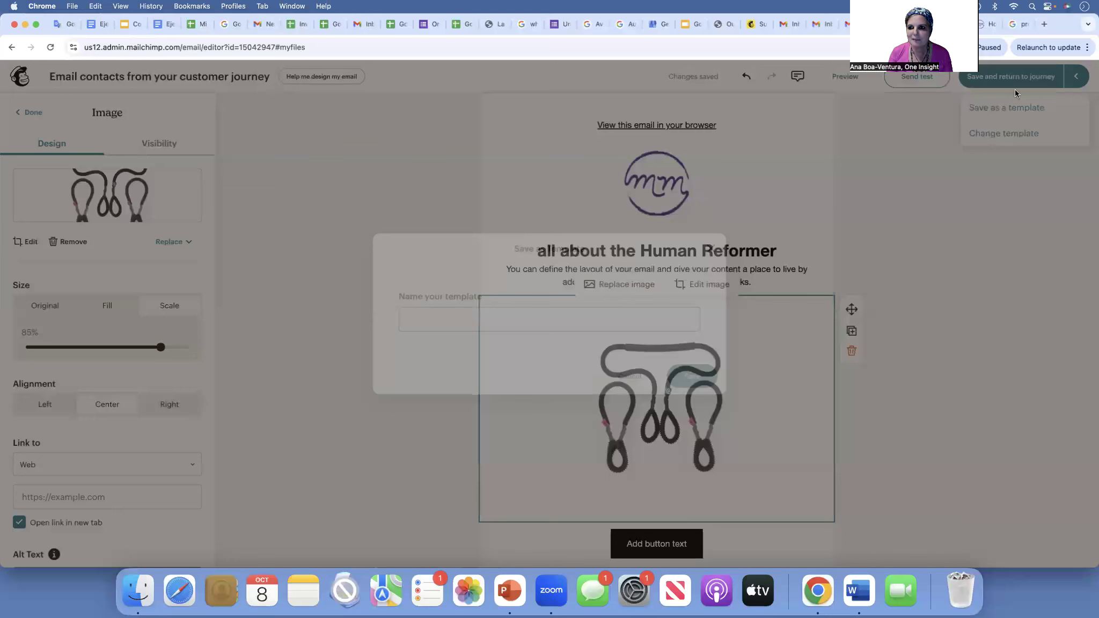
pyautogui.click(523, 319)
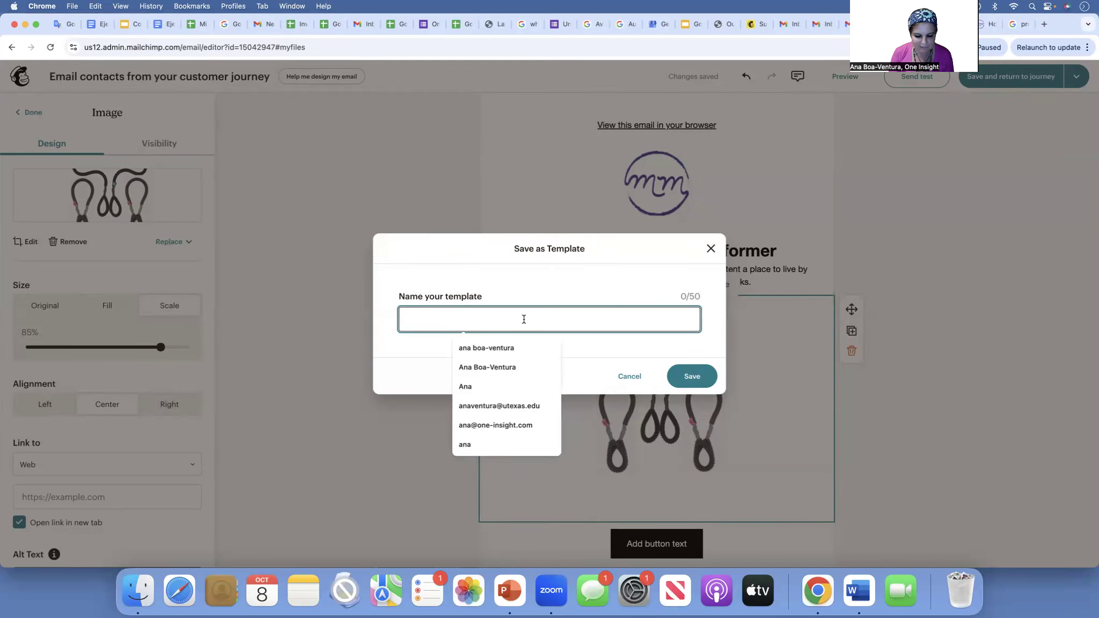
pyautogui.write('the human reformer')
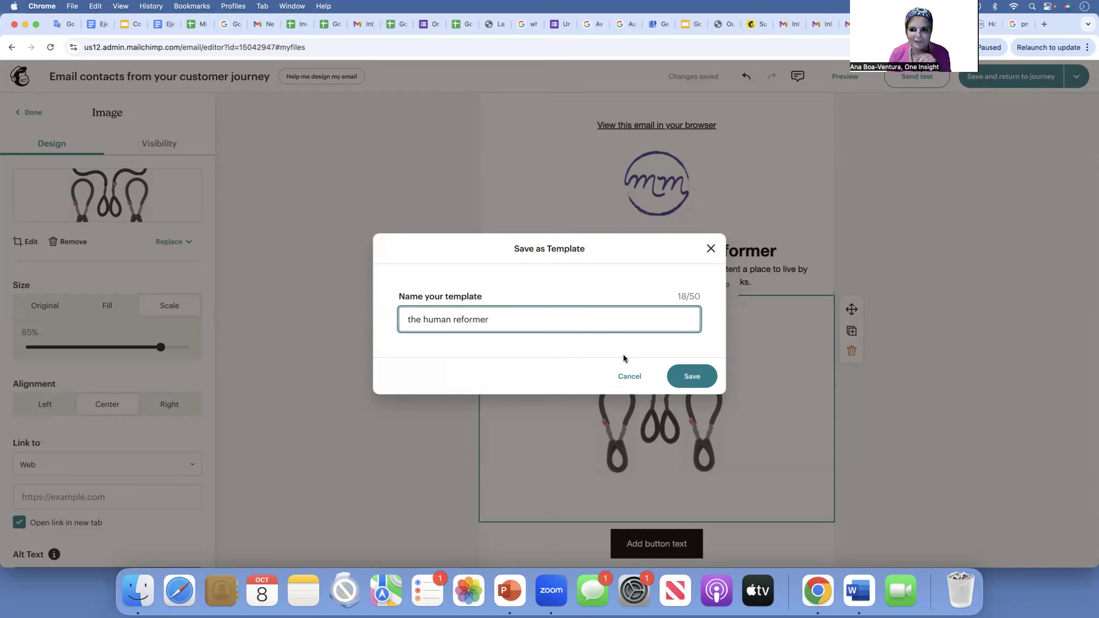
pyautogui.click(689, 378)
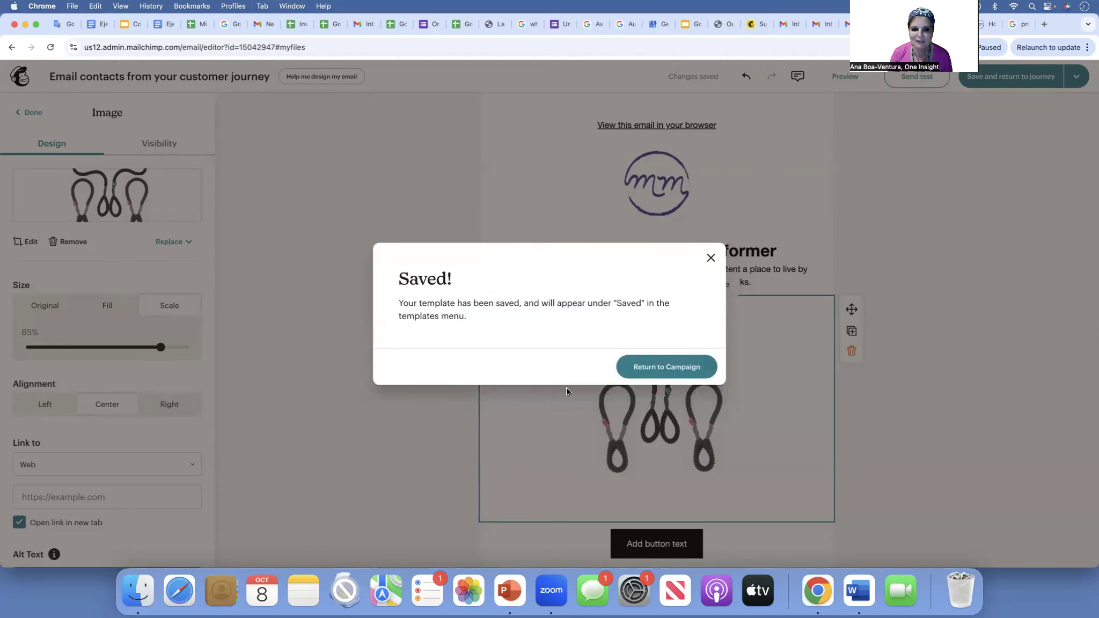
pyautogui.click(688, 370)
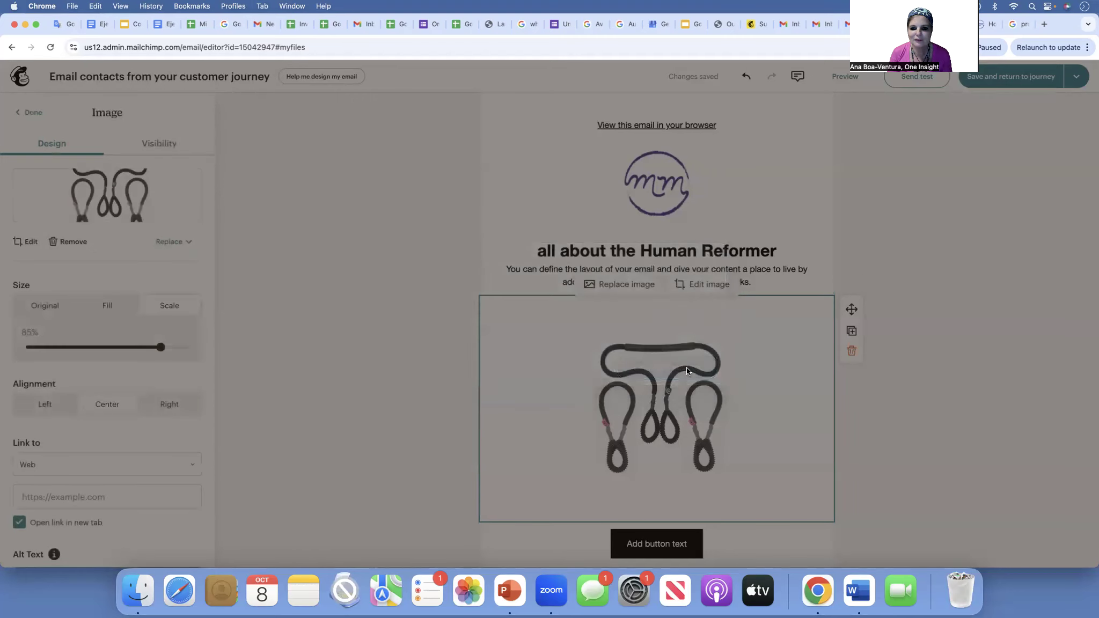
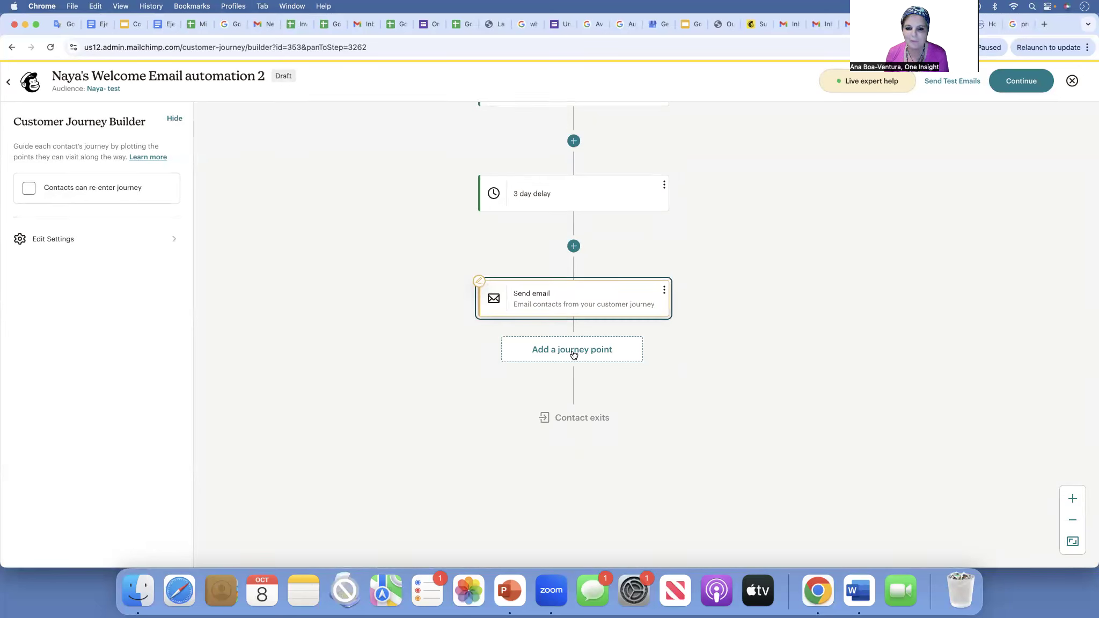
# - Insert an If/Else rule step directly after the second email
pyautogui.click(573, 354)
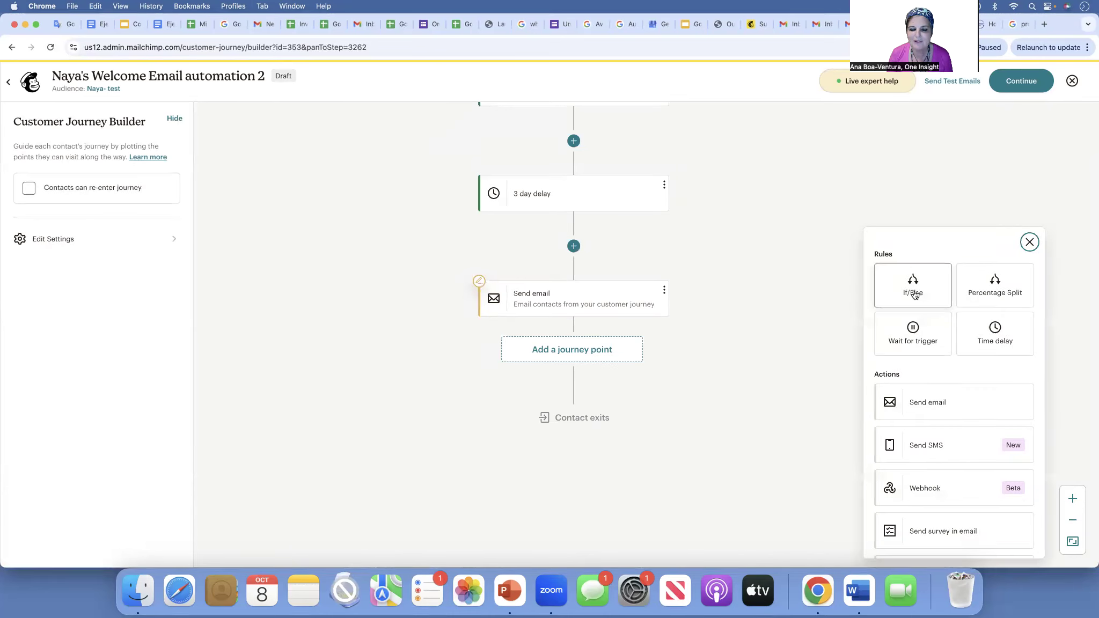
pyautogui.click(916, 294)
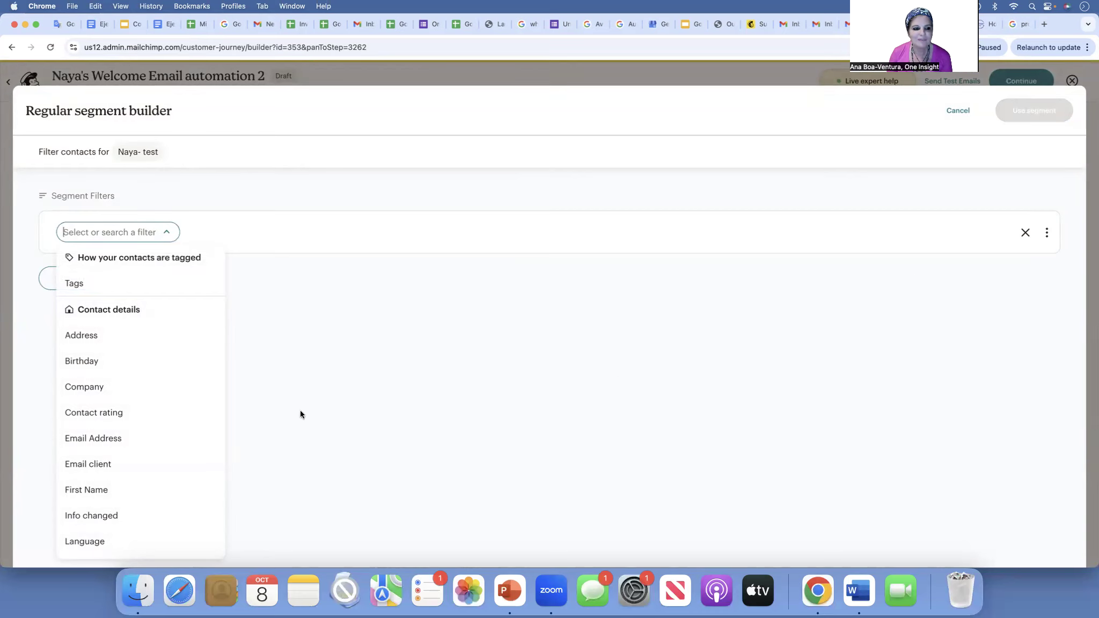
# - Set the condition's first filter to Email interaction, clicked, Welcome email
pyautogui.scroll(-3, 136, 418)
pyautogui.scroll(-10, 136, 420)
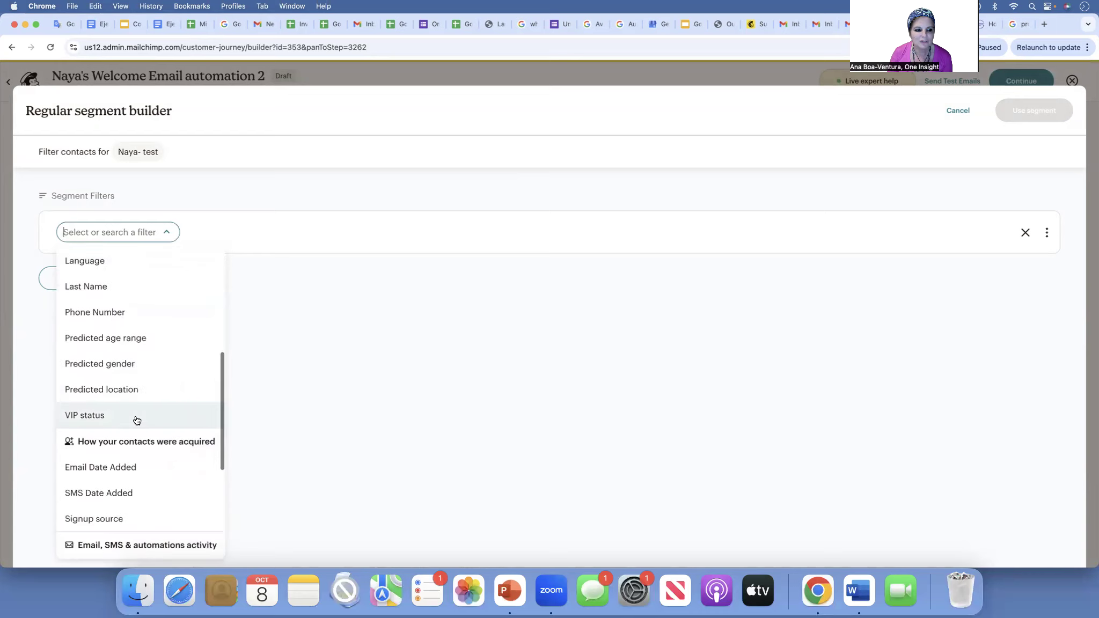
pyautogui.scroll(-4, 136, 420)
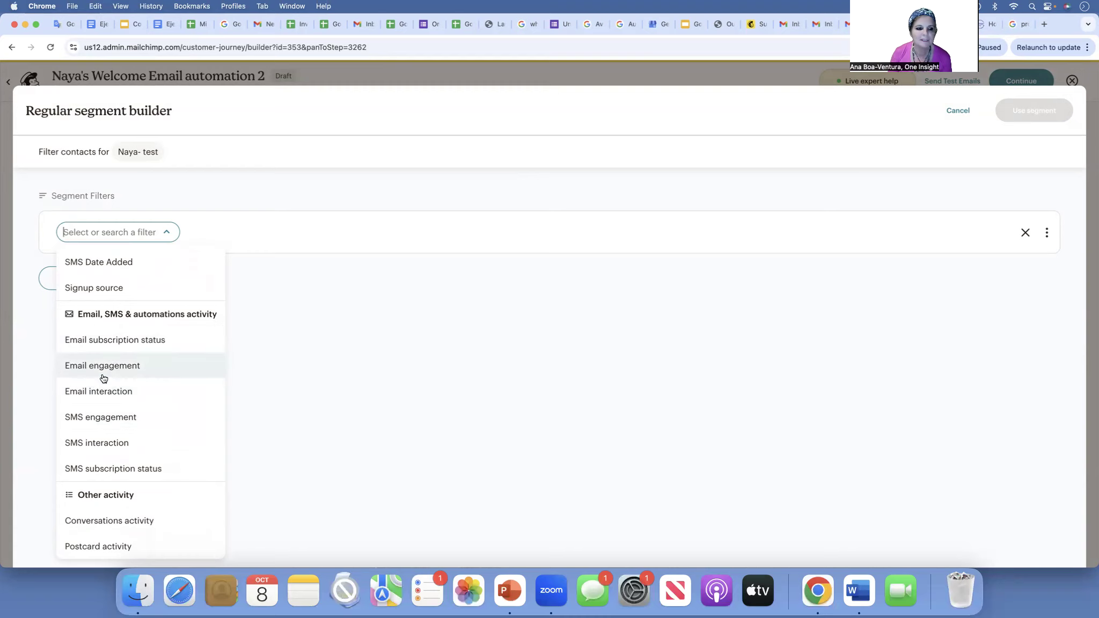
pyautogui.click(90, 393)
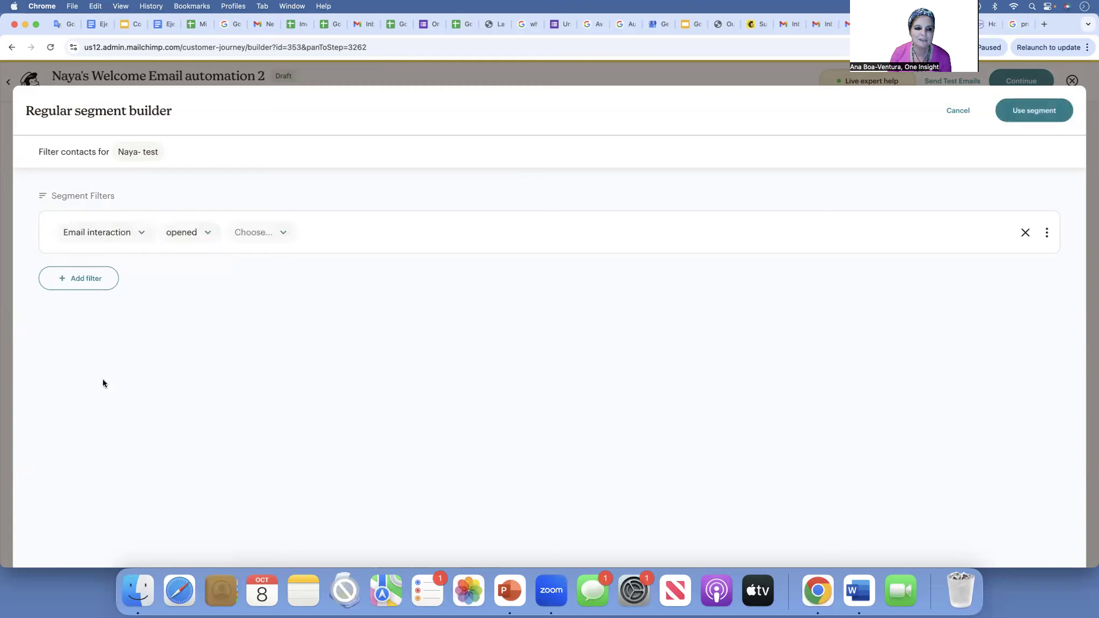
pyautogui.click(206, 234)
pyautogui.click(191, 283)
pyautogui.click(275, 232)
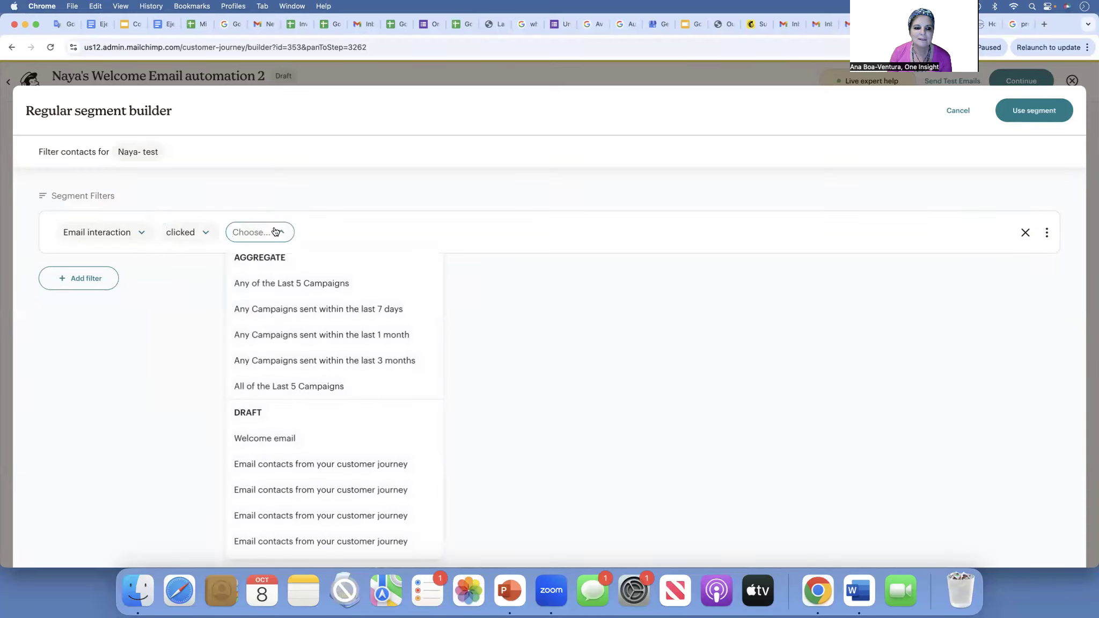
pyautogui.scroll(-2, 295, 378)
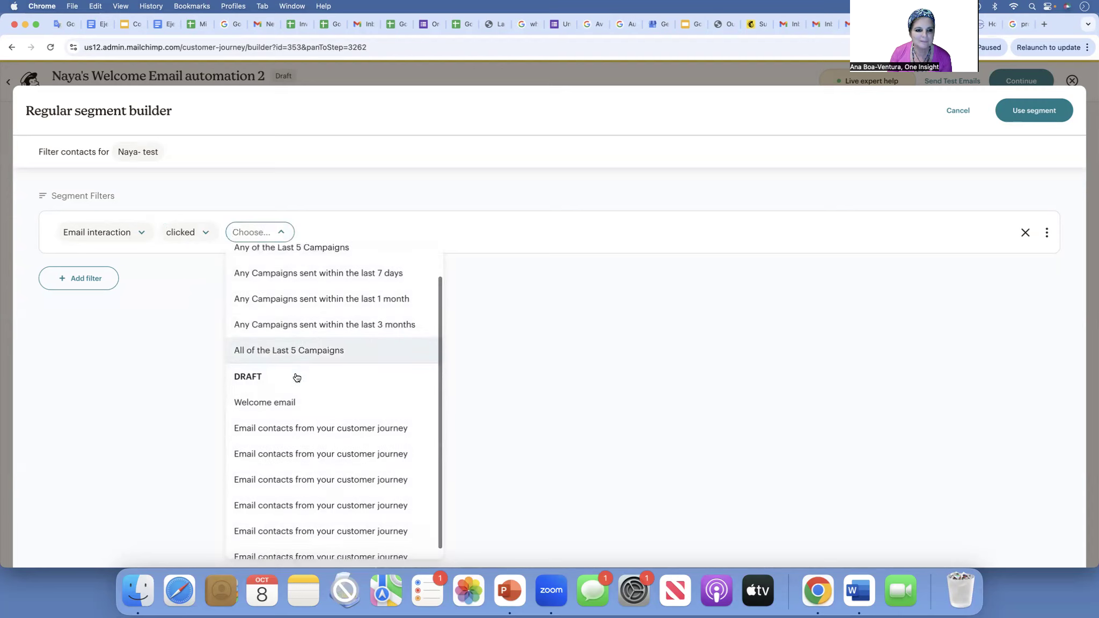
pyautogui.scroll(-1, 296, 377)
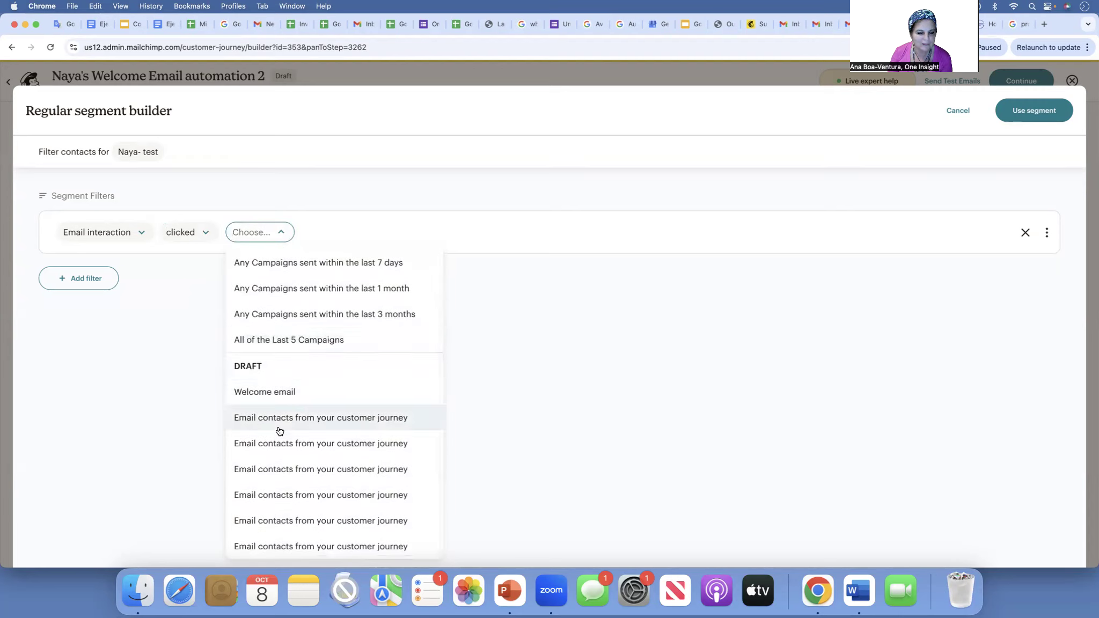
pyautogui.click(283, 395)
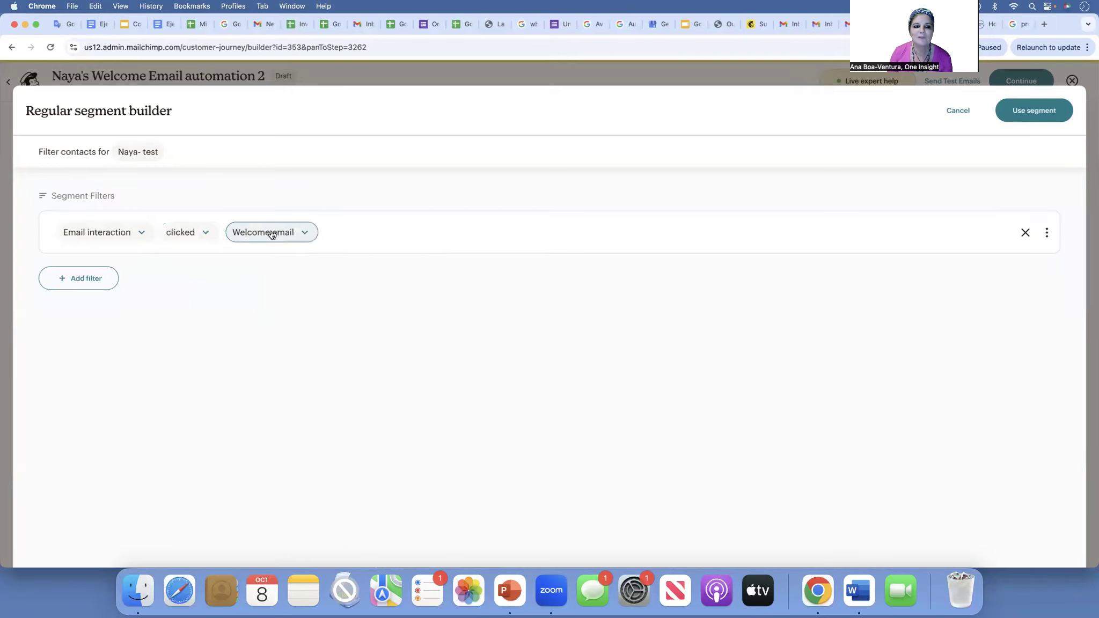
pyautogui.click(75, 278)
# - Set the new second filter to Email interaction, clicked
pyautogui.scroll(-8, 129, 230)
pyautogui.scroll(2, 122, 212)
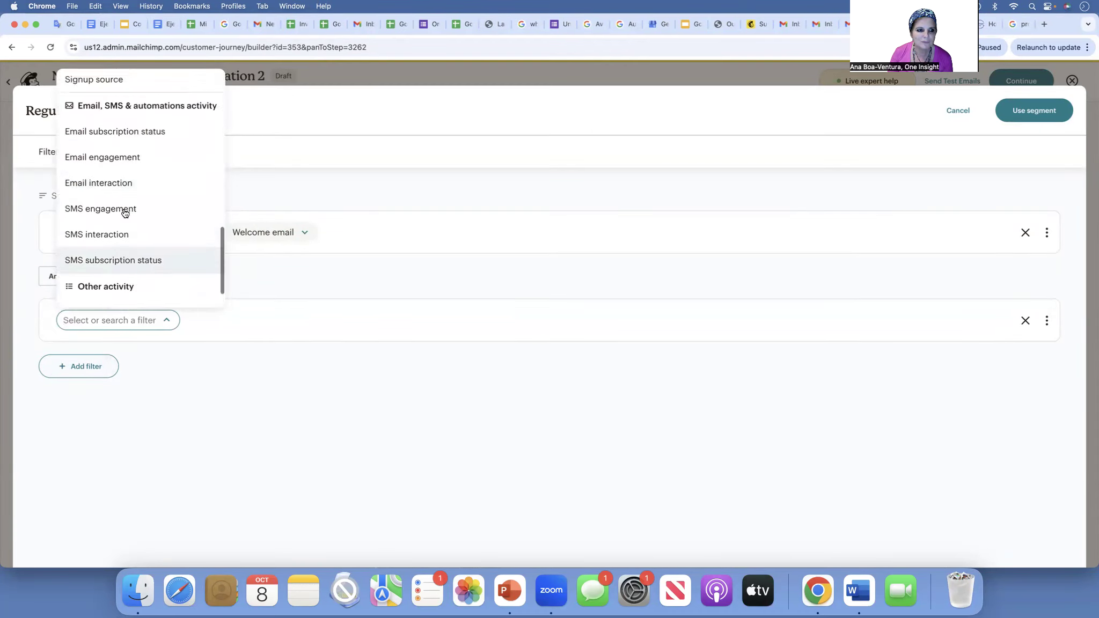
pyautogui.click(122, 194)
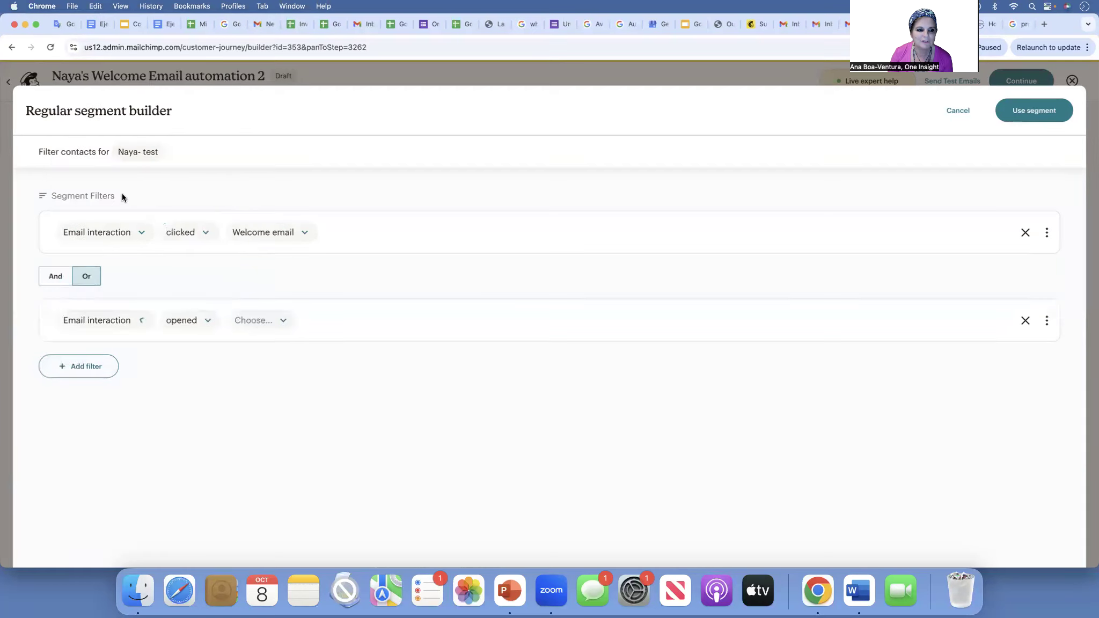
pyautogui.click(208, 321)
pyautogui.click(204, 192)
pyautogui.click(276, 321)
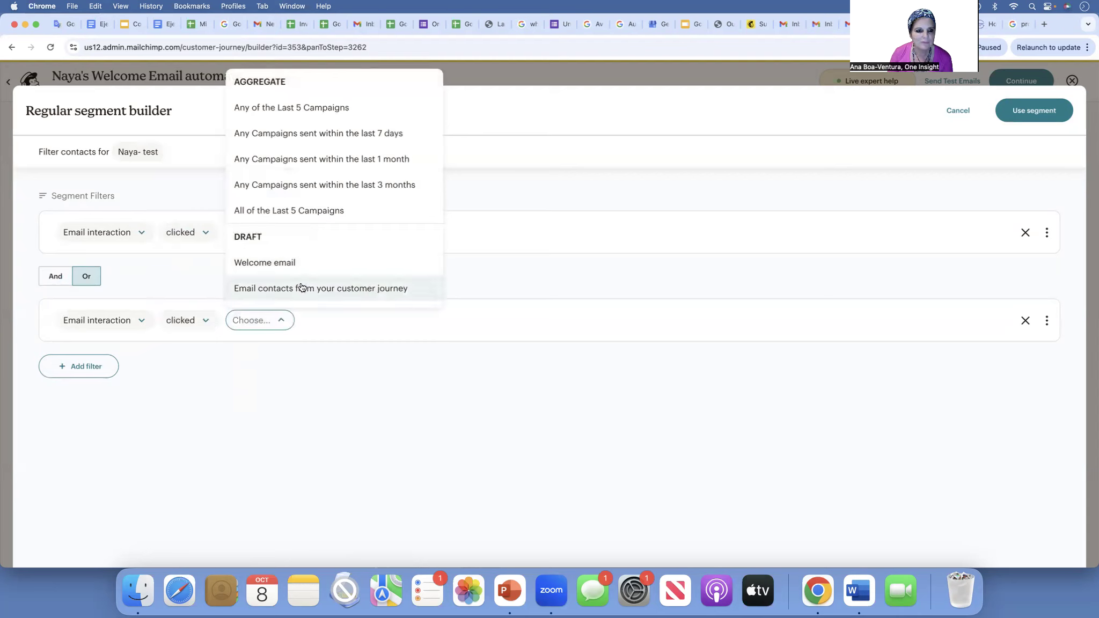
# - Target 'Email contacts from your customer journey' in the second filter and join both filters with And
pyautogui.scroll(-5, 309, 162)
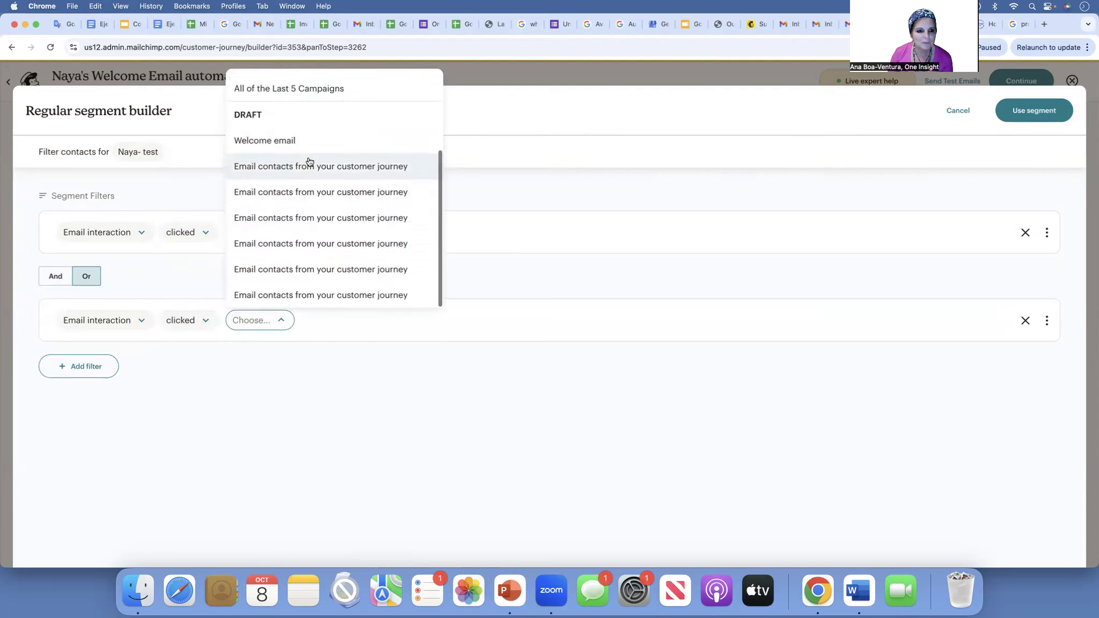
pyautogui.scroll(5, 309, 163)
pyautogui.scroll(-5, 316, 209)
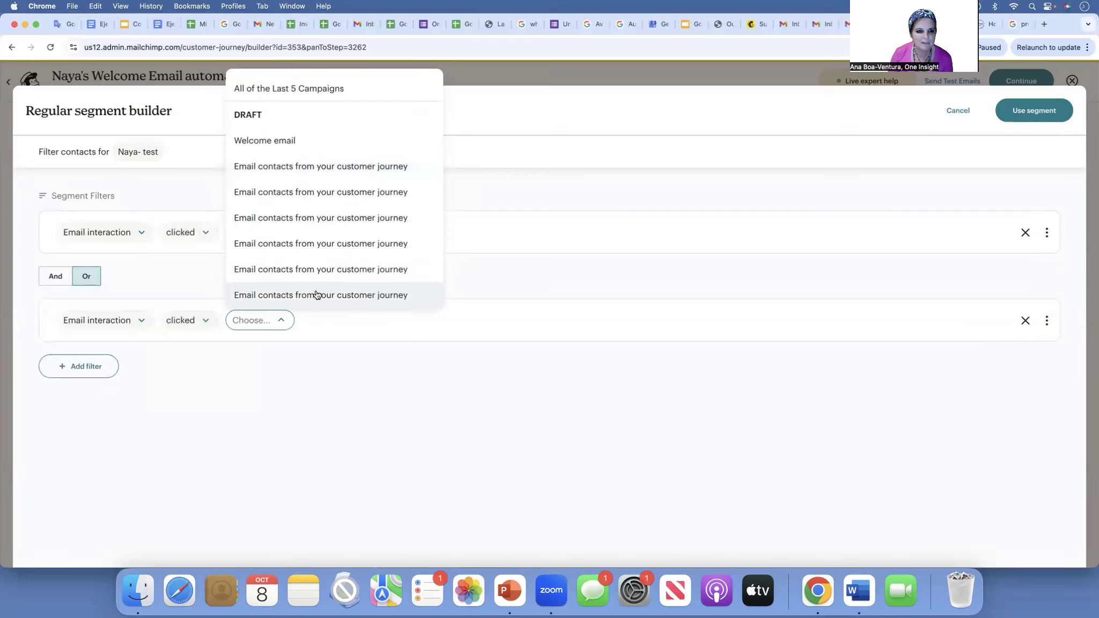
pyautogui.scroll(3, 325, 158)
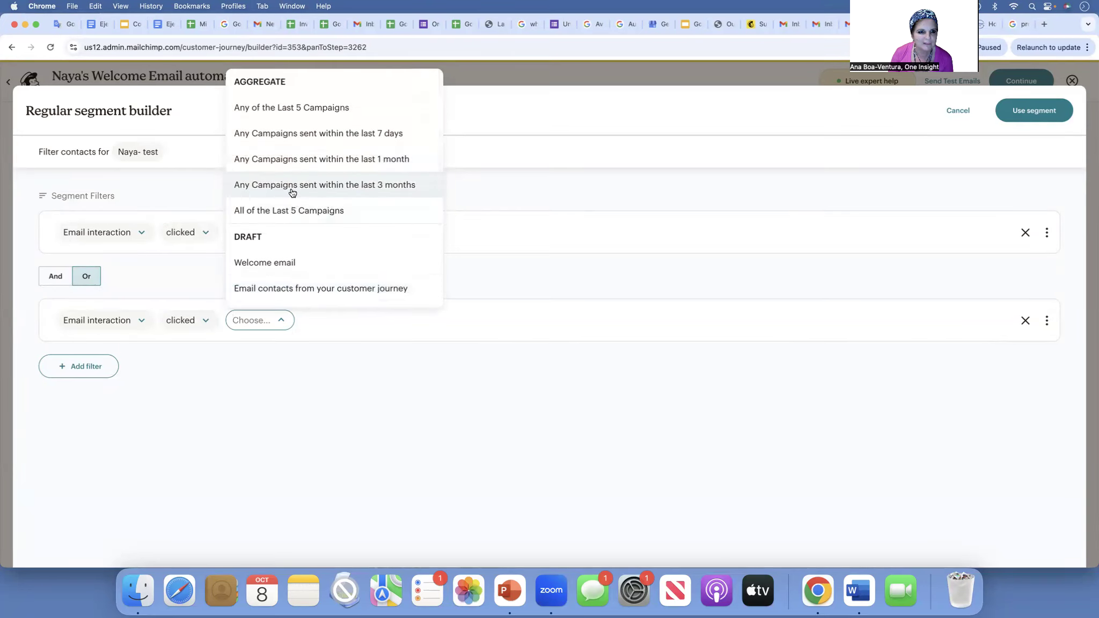
pyautogui.click(310, 109)
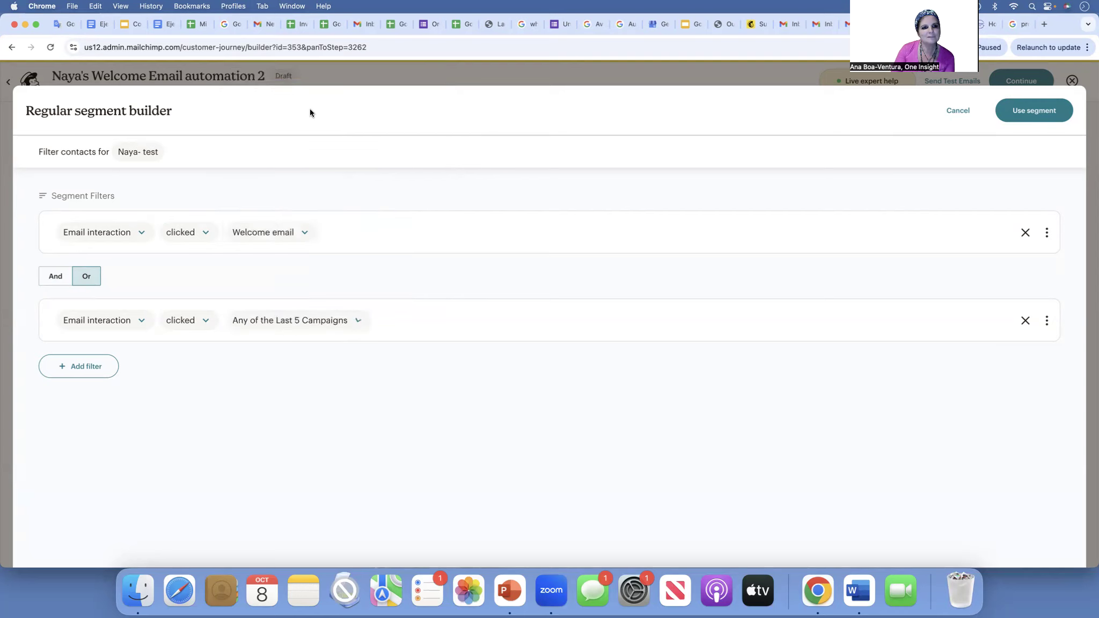
pyautogui.click(296, 321)
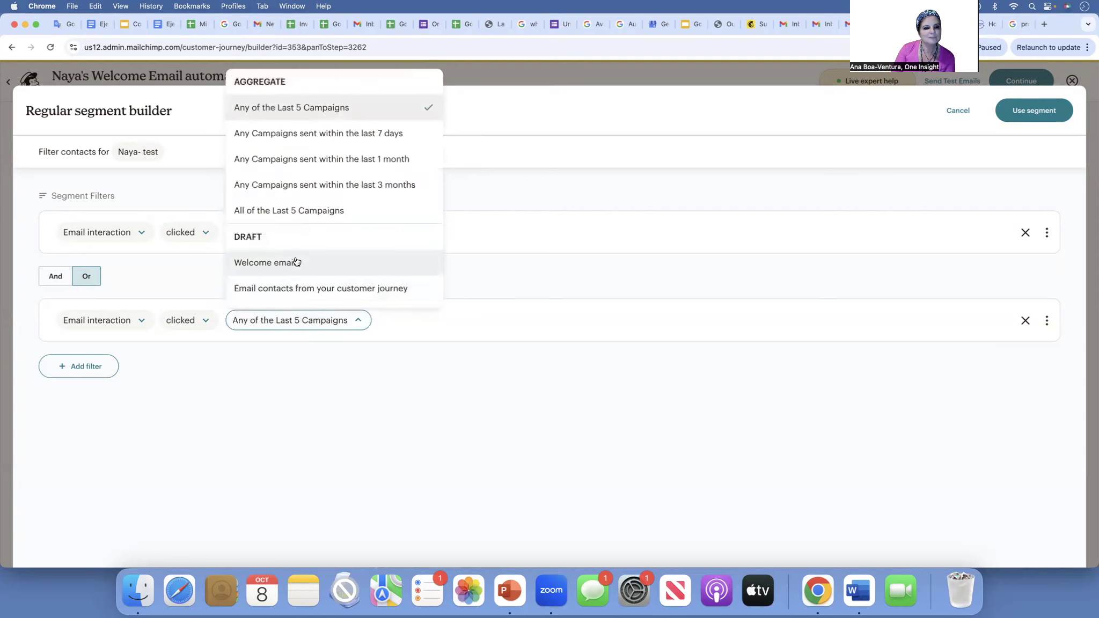
pyautogui.scroll(-5, 296, 266)
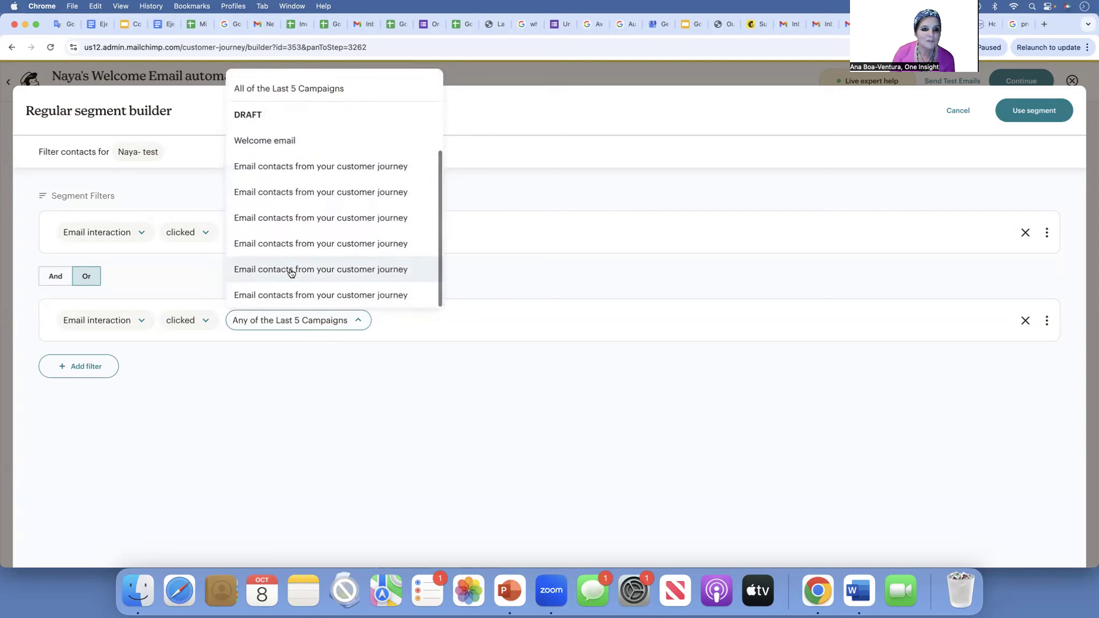
pyautogui.click(324, 167)
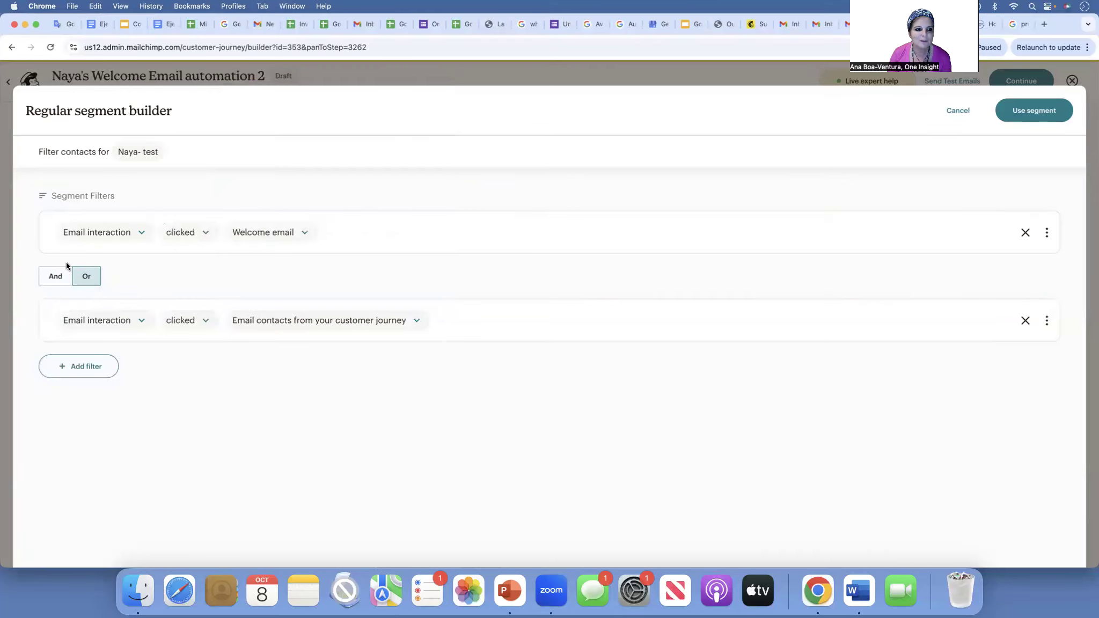
pyautogui.click(54, 276)
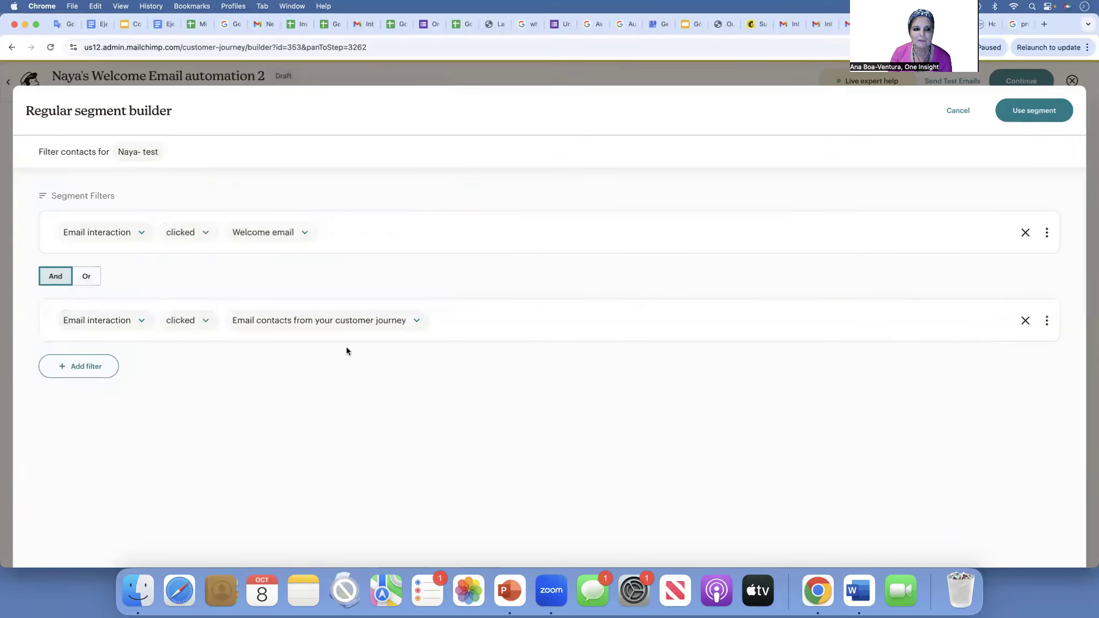
pyautogui.click(100, 369)
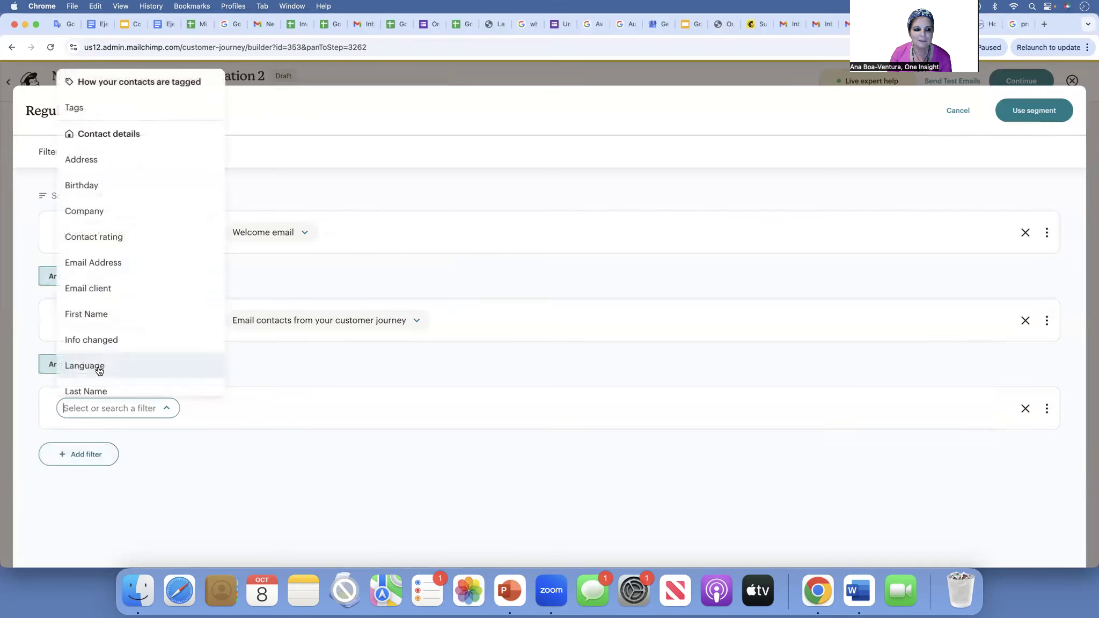
# - Delete the empty third filter row and apply the two-condition segment to the If/else step
pyautogui.click(270, 512)
pyautogui.click(1024, 409)
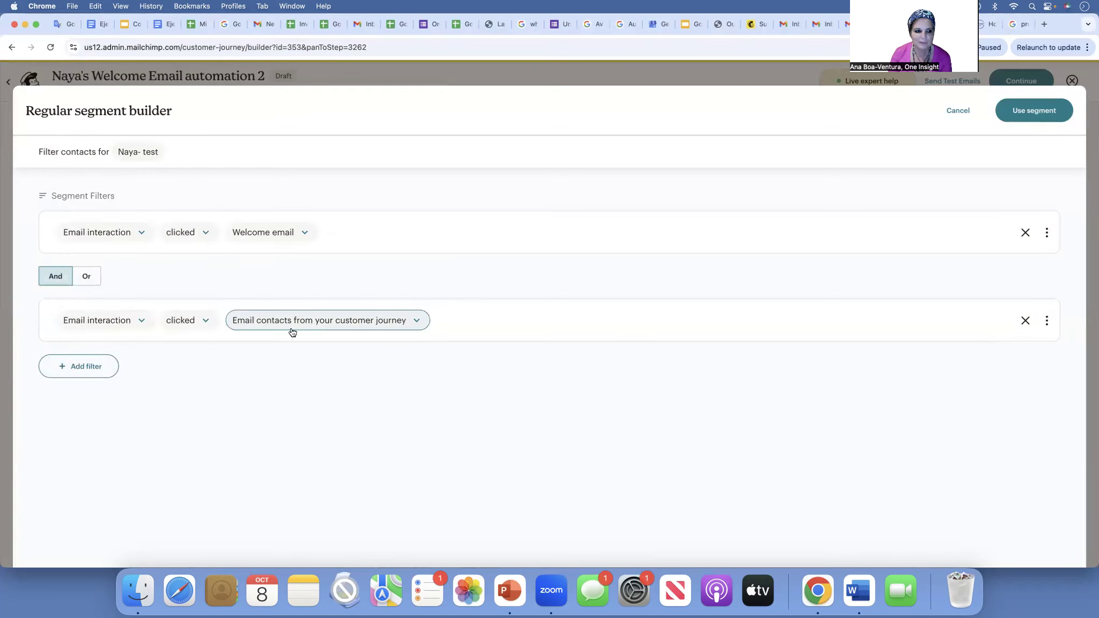
pyautogui.click(1030, 111)
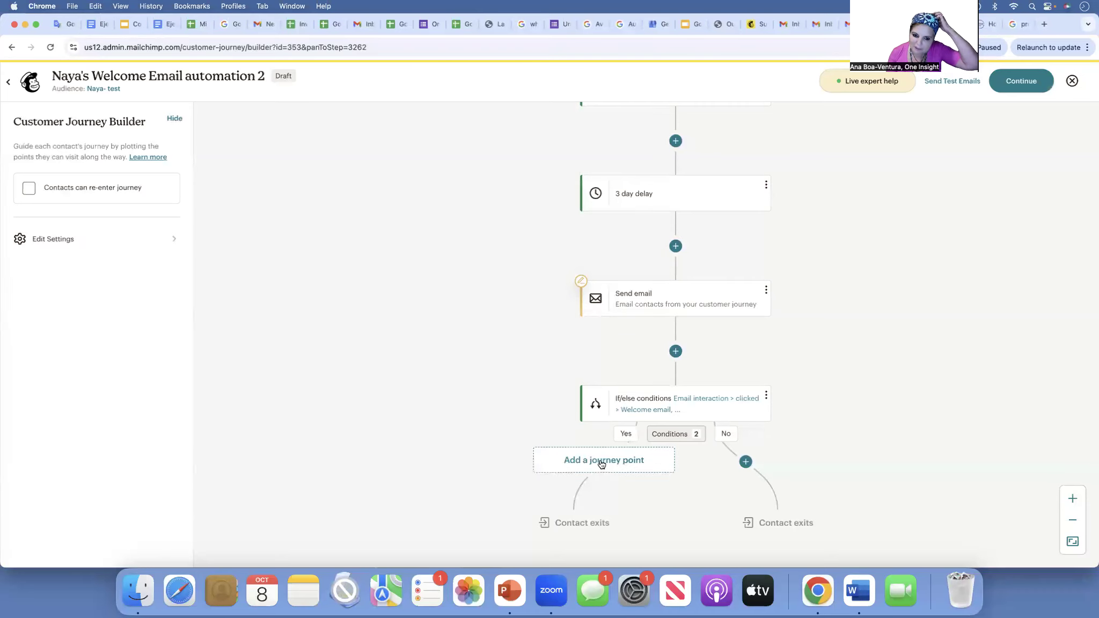
# - Give the Yes branch a tag step that adds the 'Really interested' tag, and save it
pyautogui.click(602, 464)
pyautogui.scroll(-5, 960, 445)
pyautogui.click(959, 402)
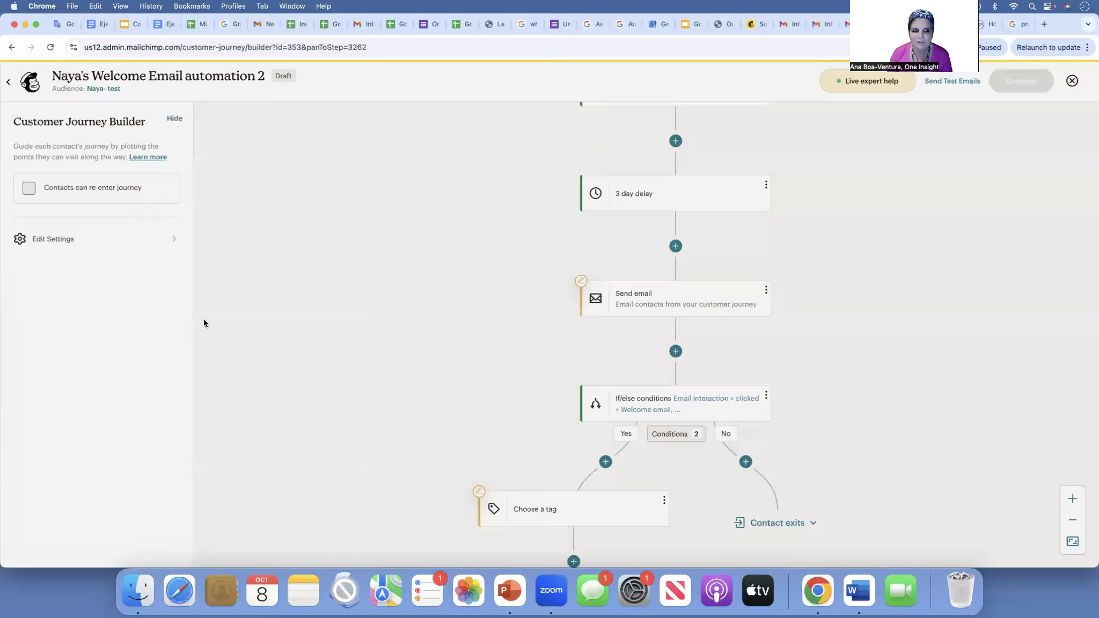
pyautogui.click(118, 212)
pyautogui.write('Really interested')
pyautogui.click(130, 256)
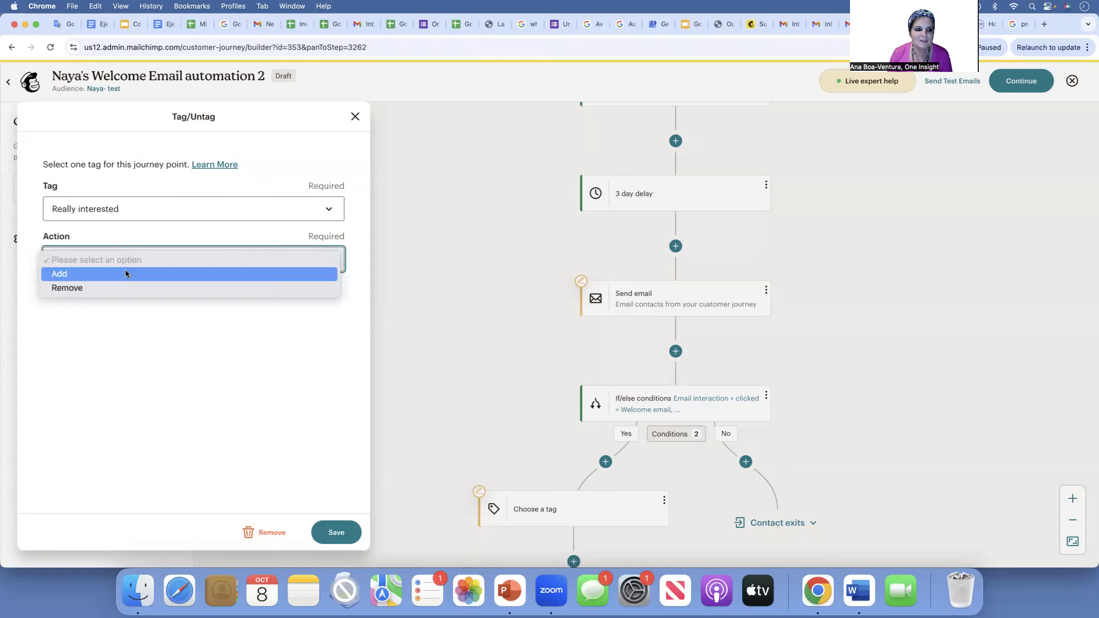
pyautogui.click(126, 273)
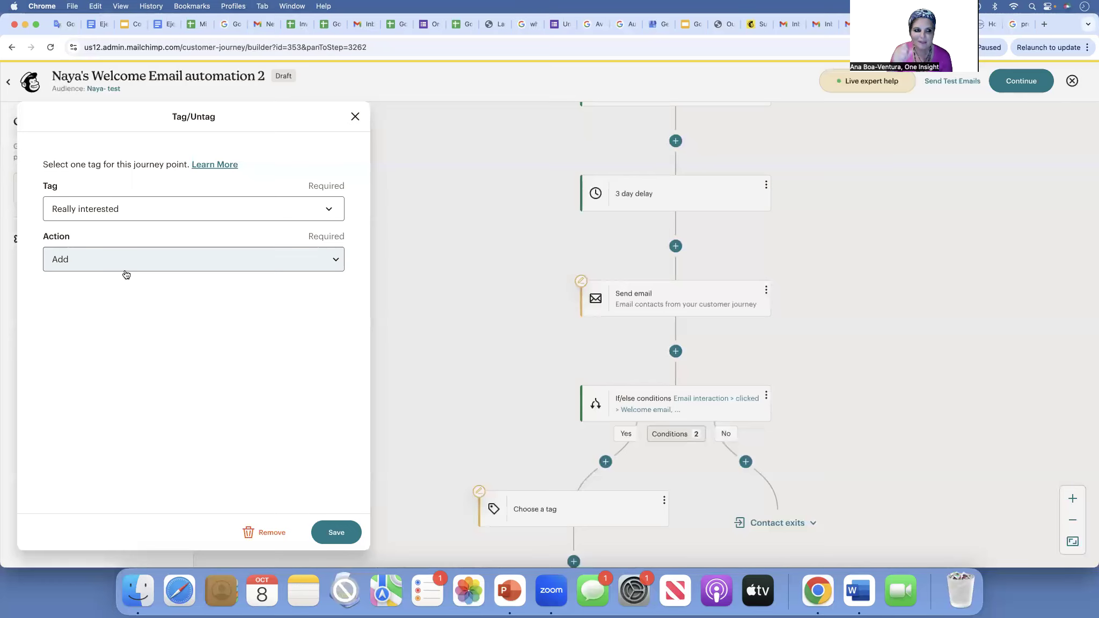
pyautogui.click(336, 533)
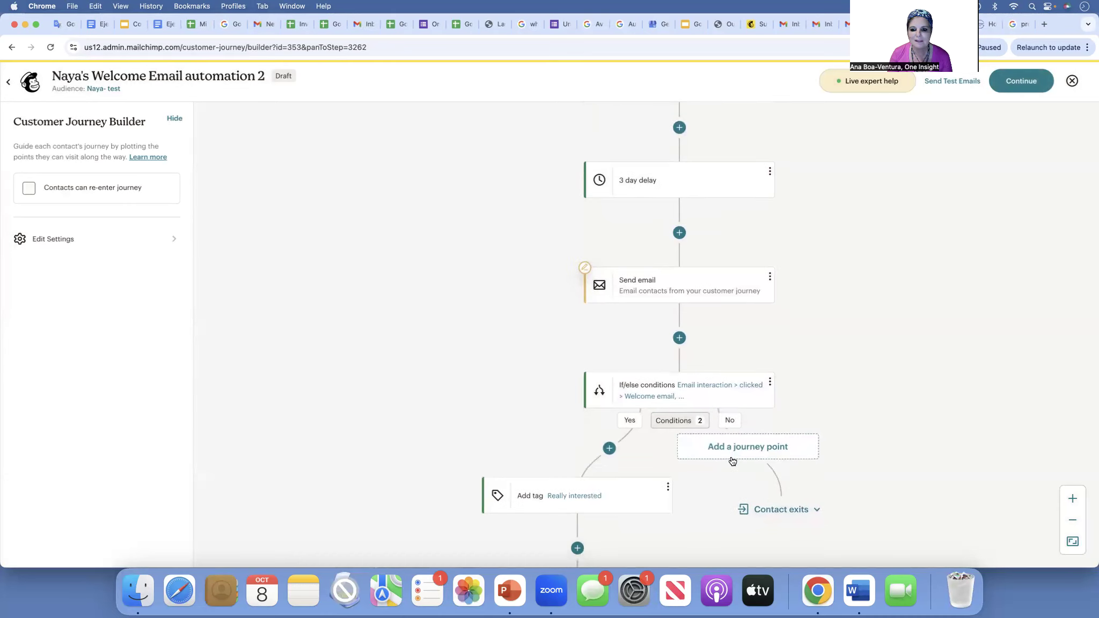
# - Add and save an Unsubscribe step on the No branch
pyautogui.click(757, 451)
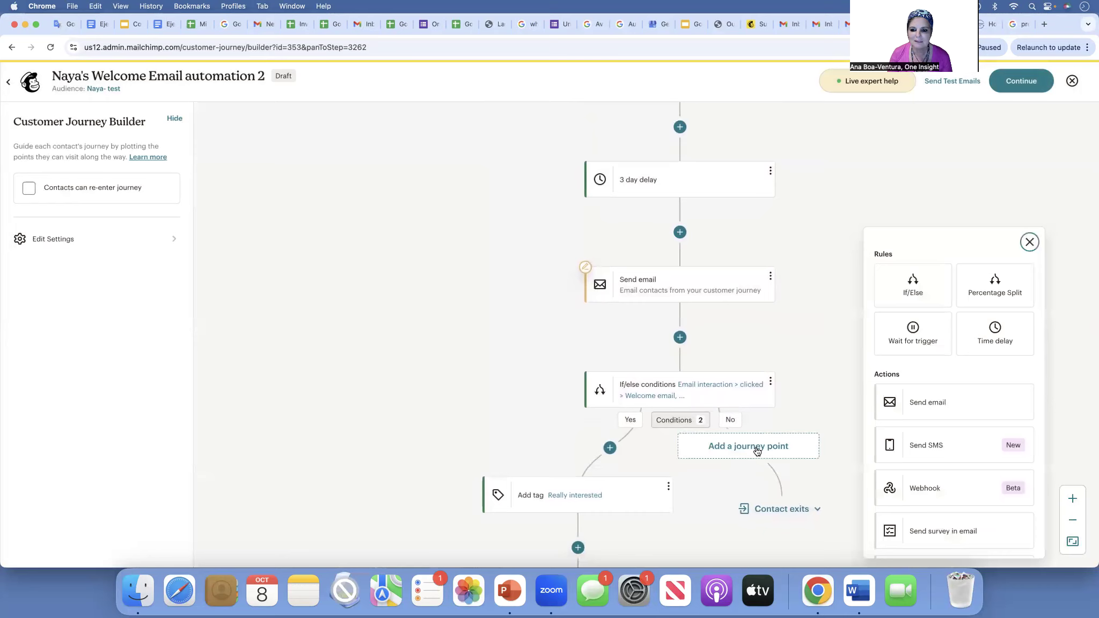
pyautogui.scroll(-3, 949, 444)
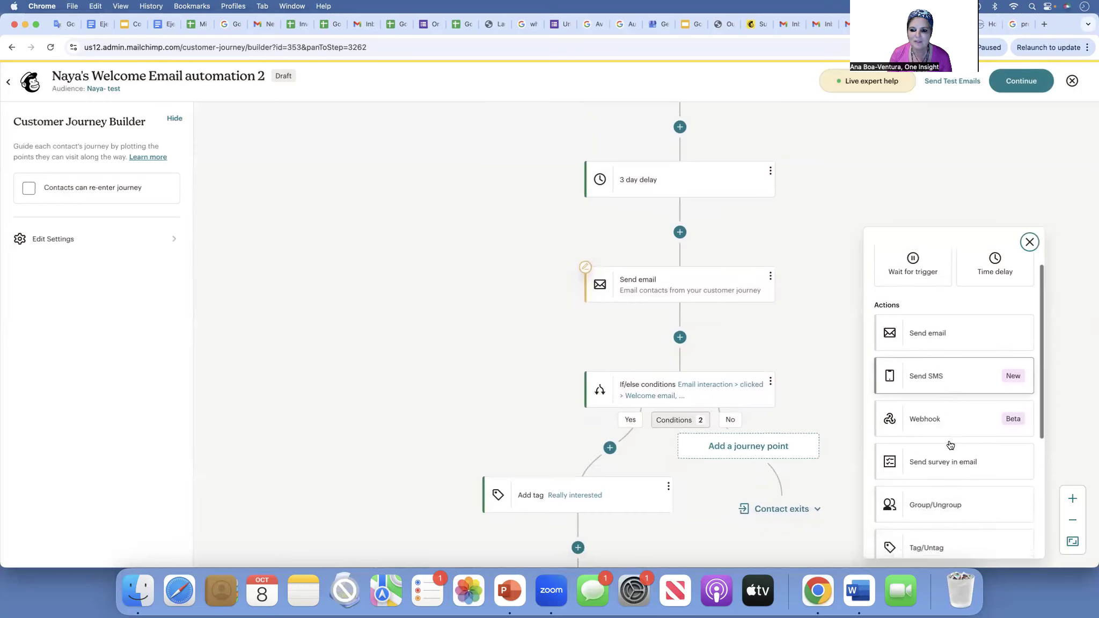
pyautogui.scroll(-2, 949, 444)
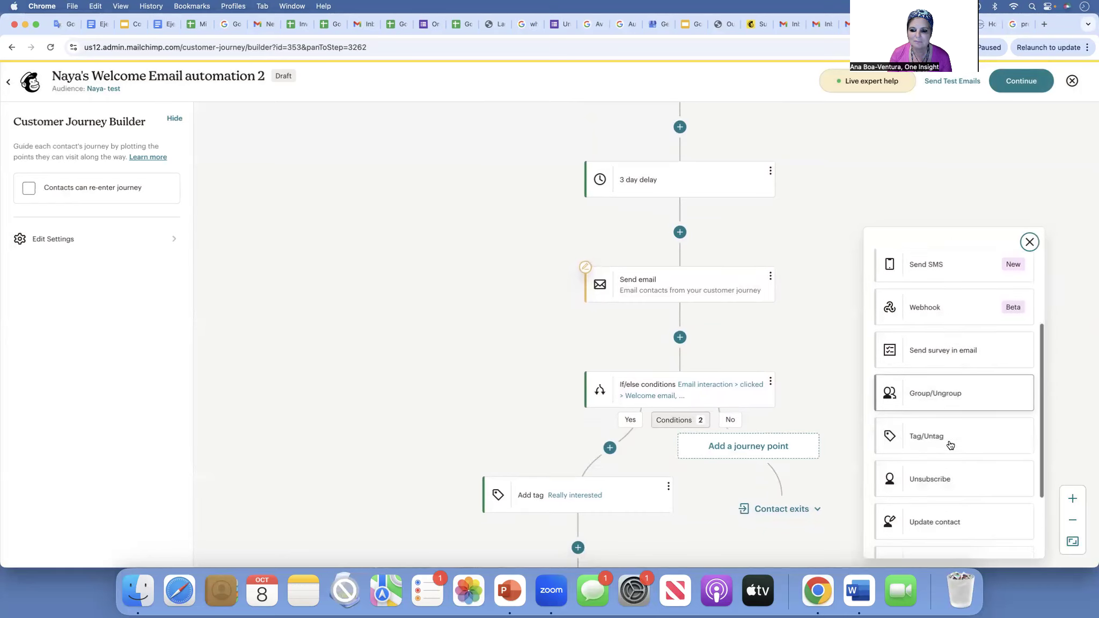
pyautogui.click(932, 482)
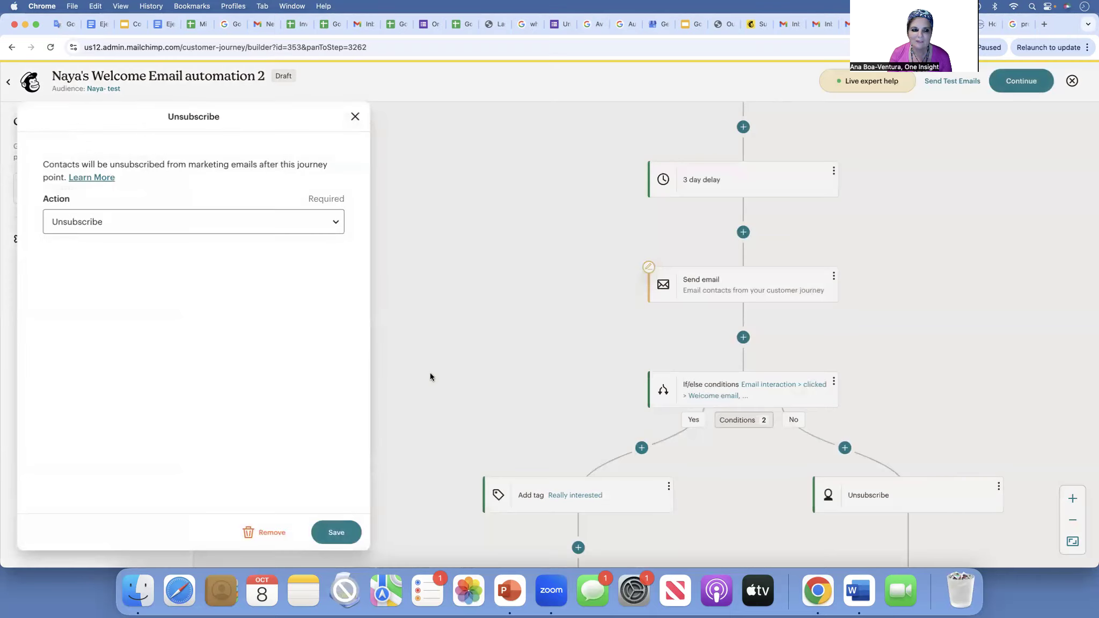
pyautogui.click(335, 531)
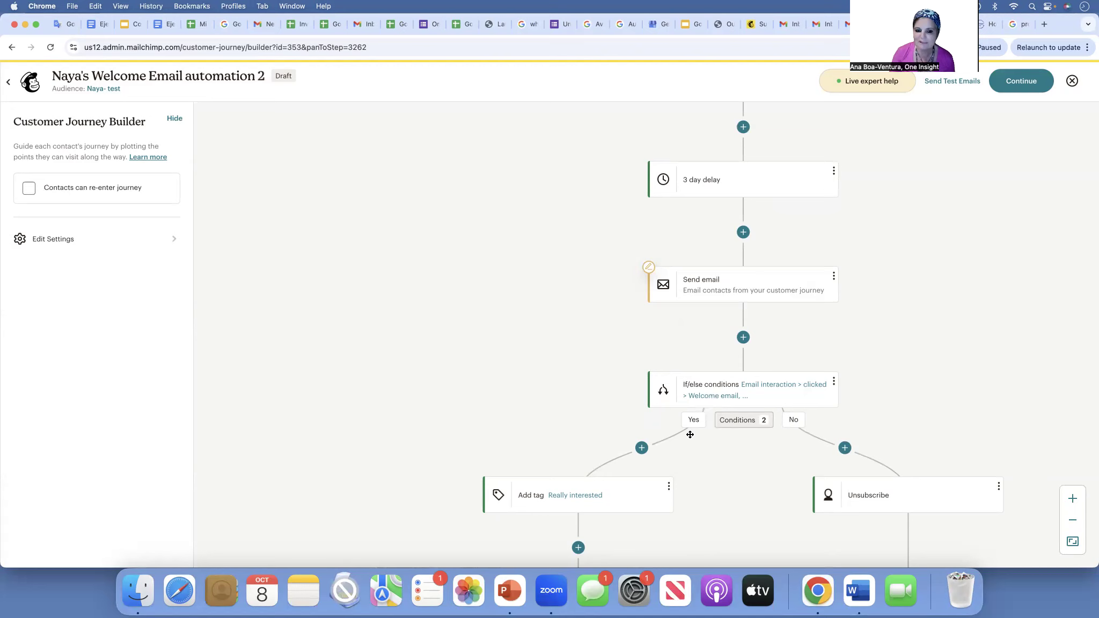
pyautogui.scroll(-1, 587, 501)
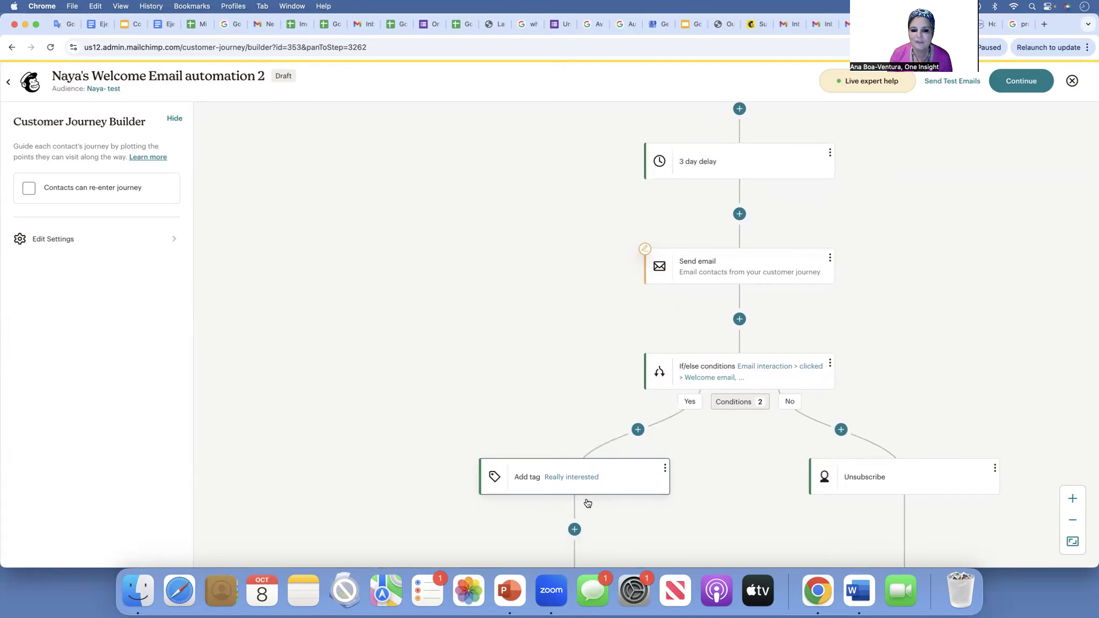
pyautogui.scroll(-2, 588, 502)
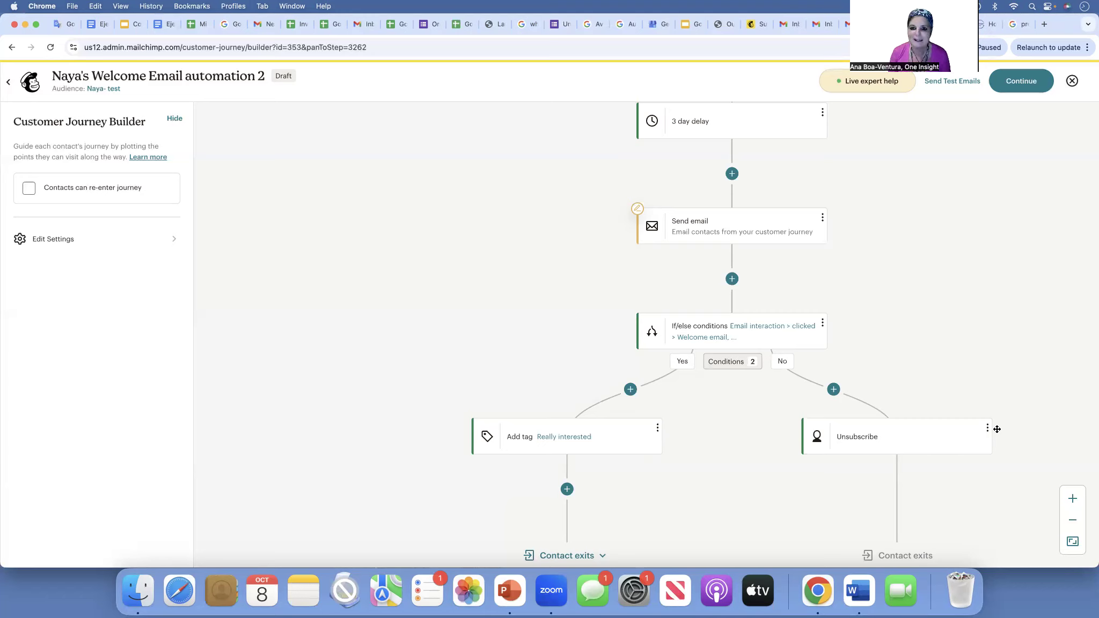
pyautogui.scroll(3, 899, 267)
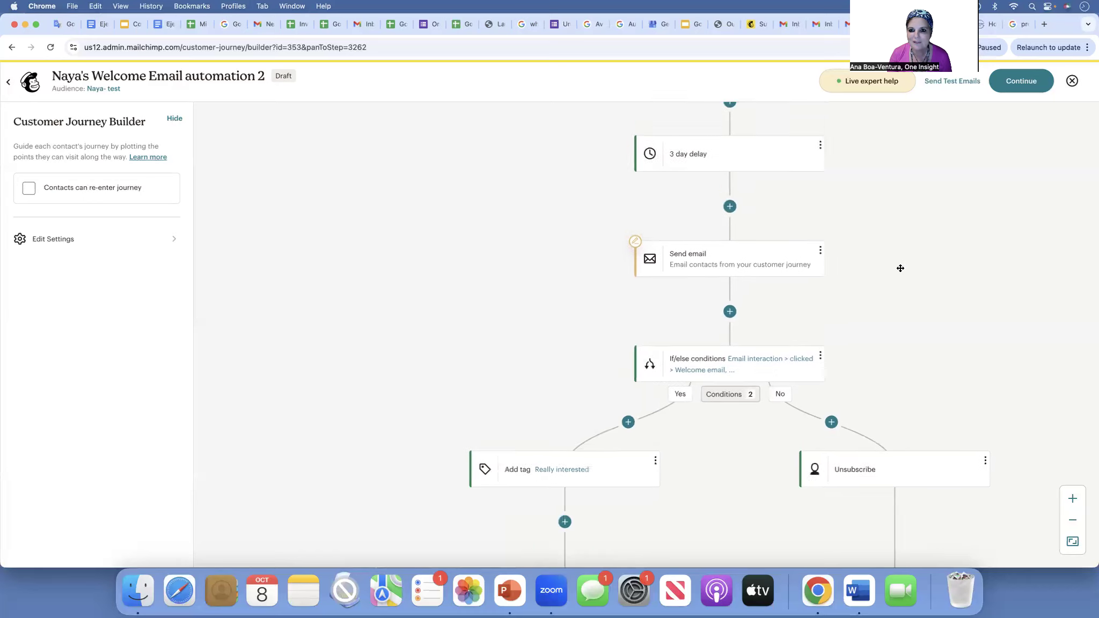
pyautogui.hscroll(2, 890, 266)
pyautogui.scroll(3, 889, 266)
pyautogui.hscroll(2, 890, 266)
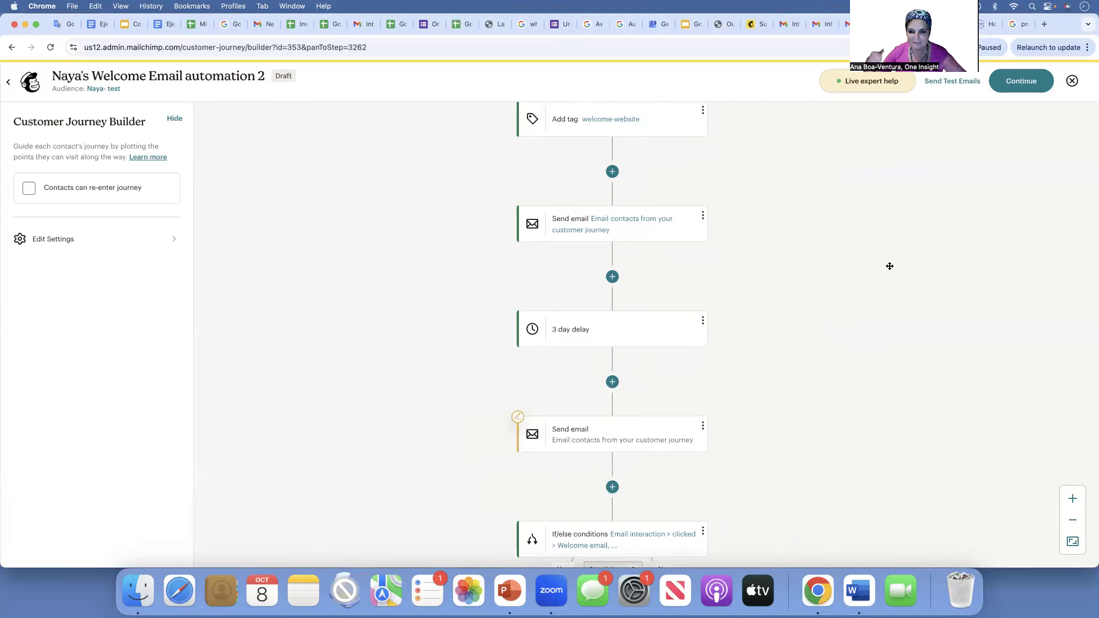
pyautogui.scroll(5, 889, 266)
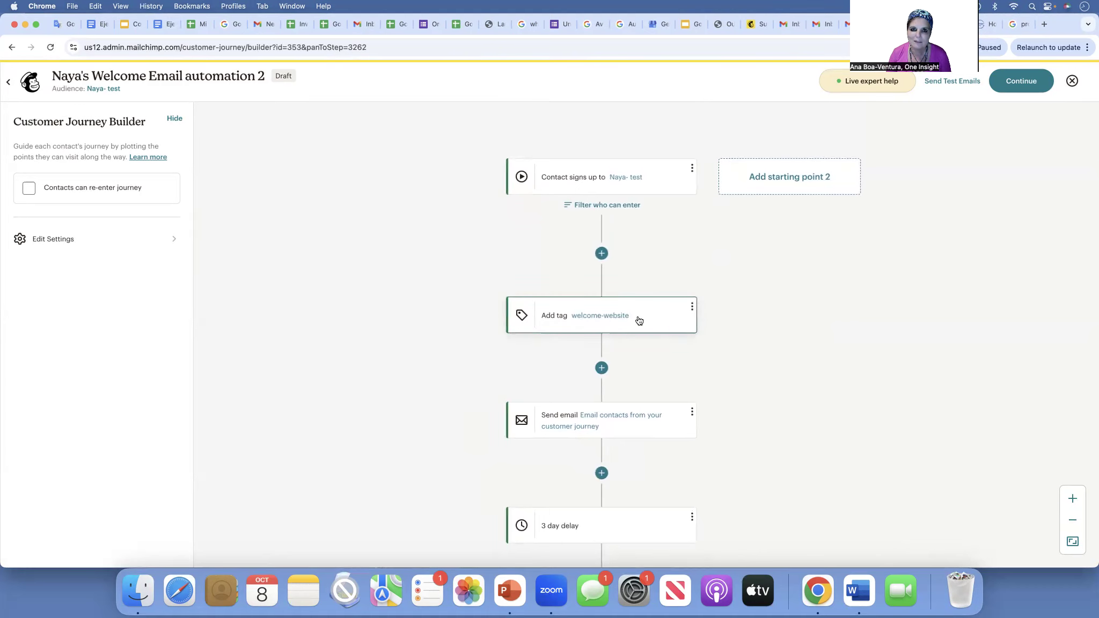
pyautogui.scroll(-2, 639, 320)
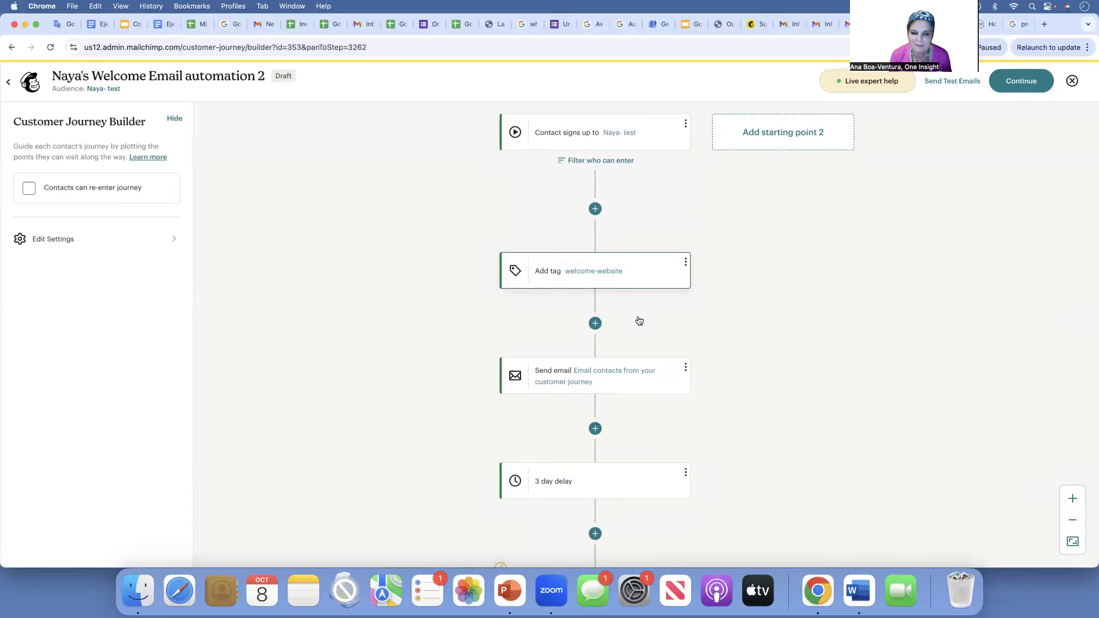
pyautogui.scroll(-15, 639, 321)
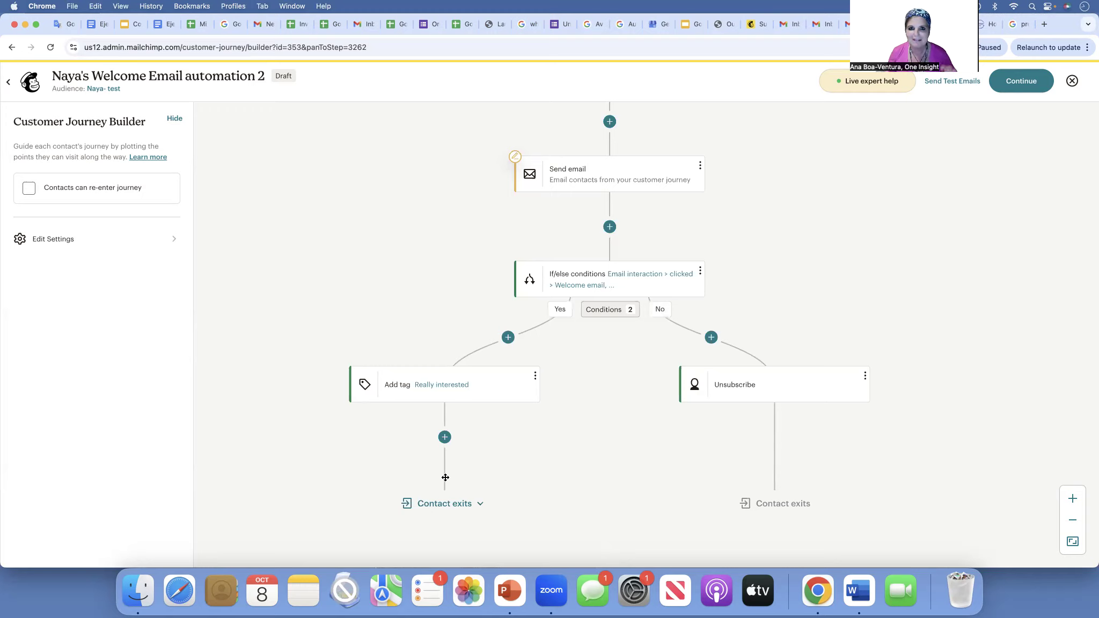
pyautogui.scroll(10, 445, 476)
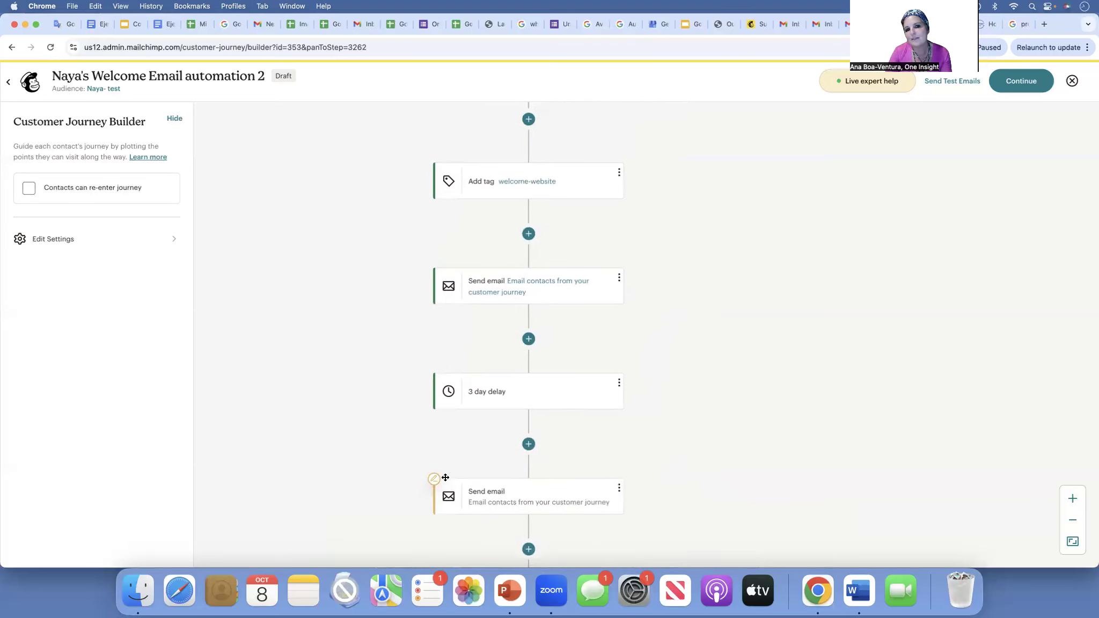
pyautogui.scroll(5, 446, 477)
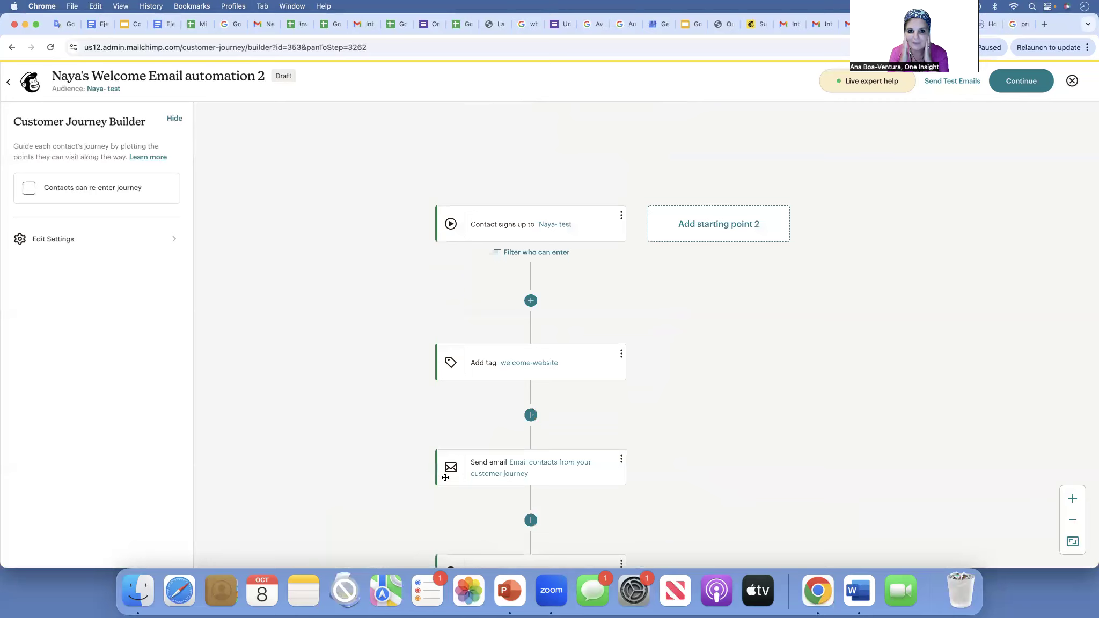
pyautogui.scroll(-4, 445, 477)
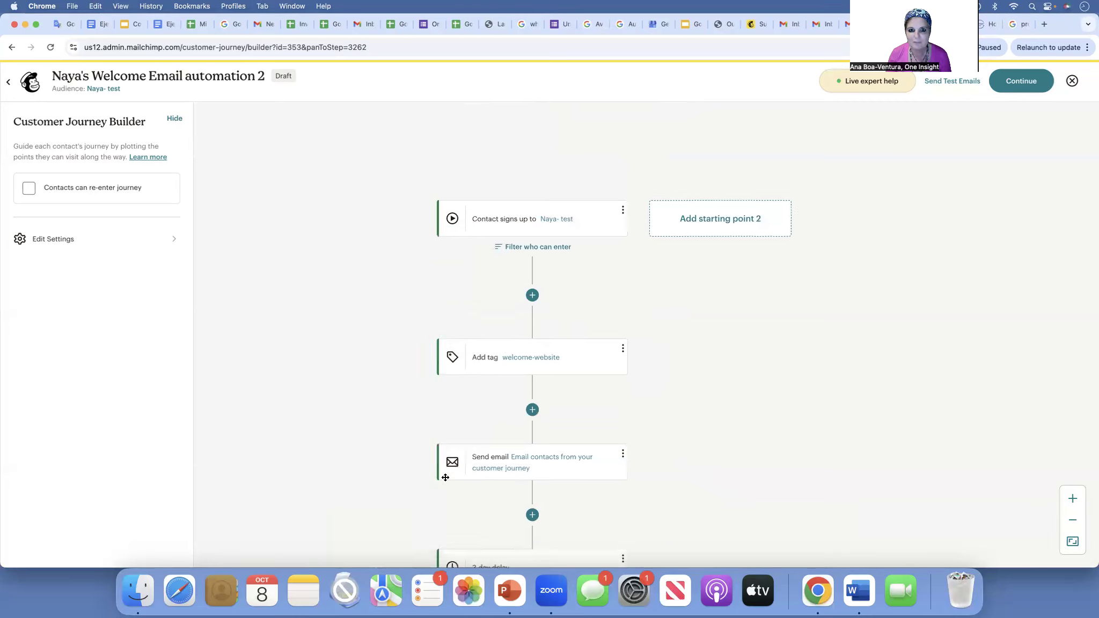
pyautogui.scroll(-4, 445, 477)
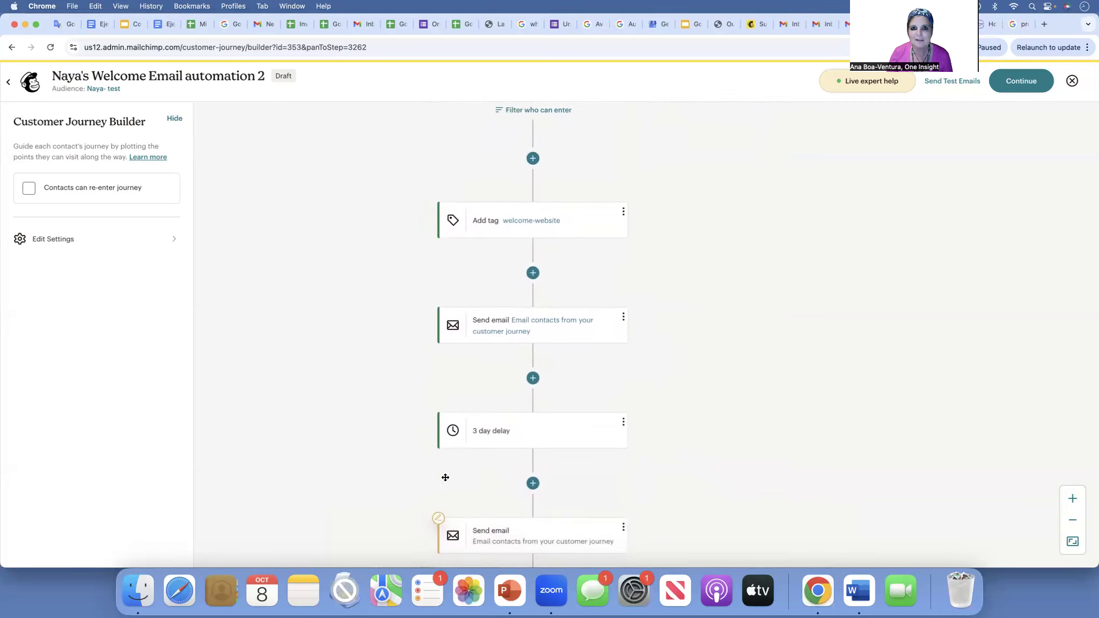
pyautogui.scroll(-4, 446, 477)
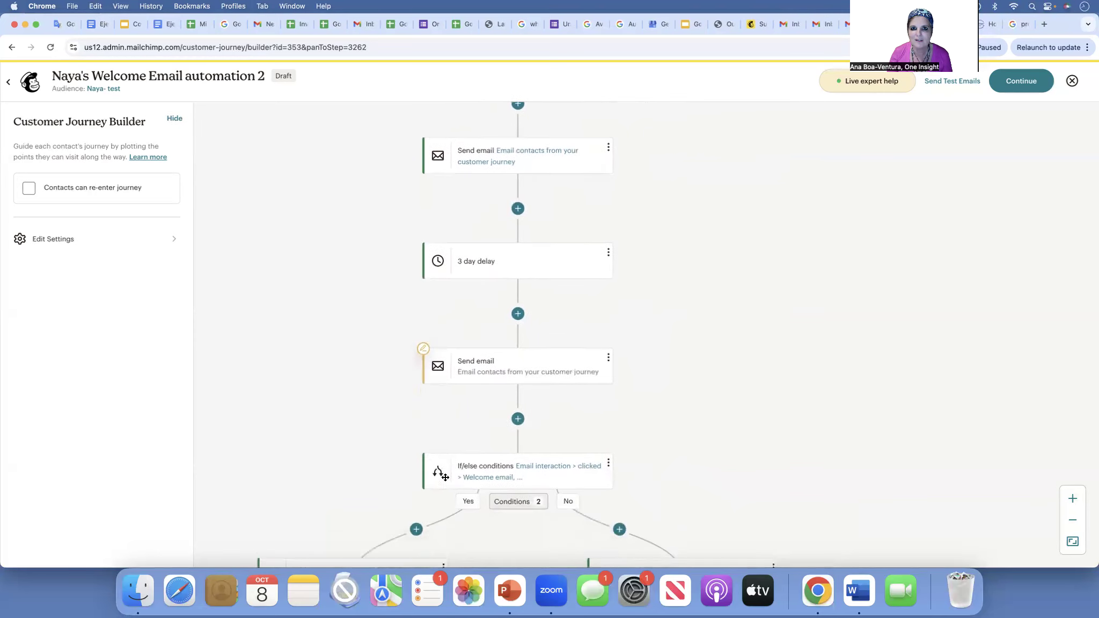
pyautogui.scroll(-2, 445, 477)
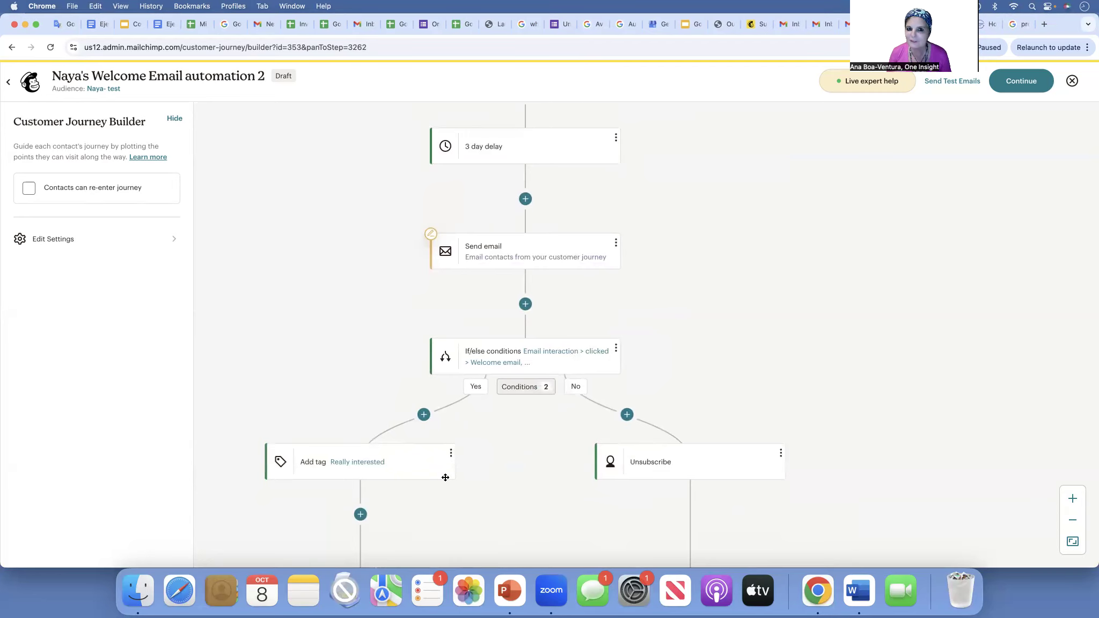
pyautogui.scroll(-3, 445, 477)
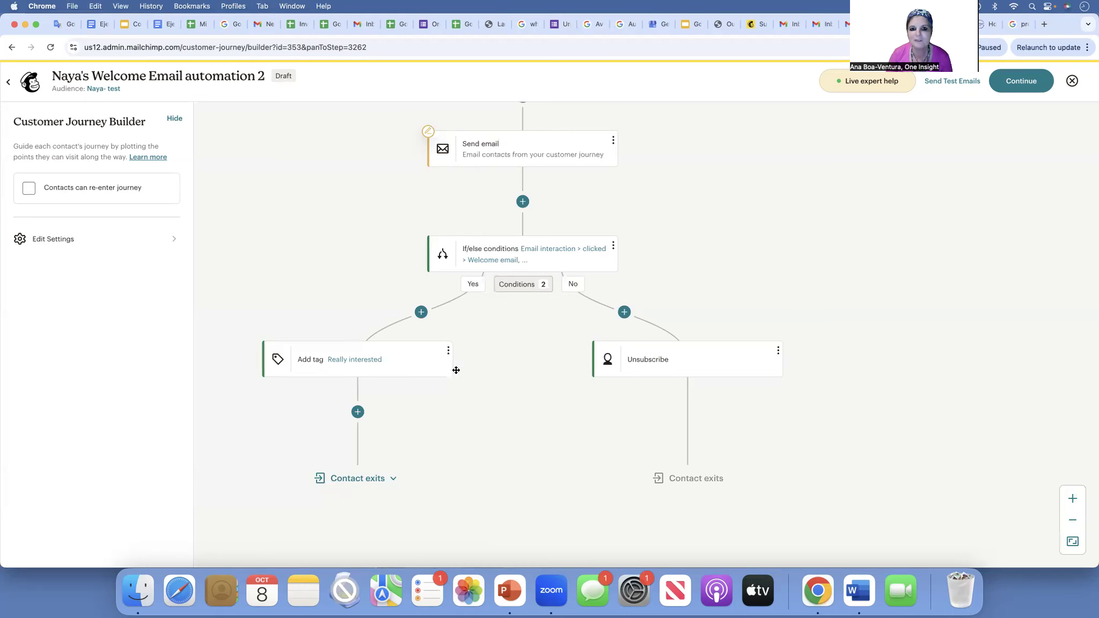
pyautogui.scroll(5, 526, 201)
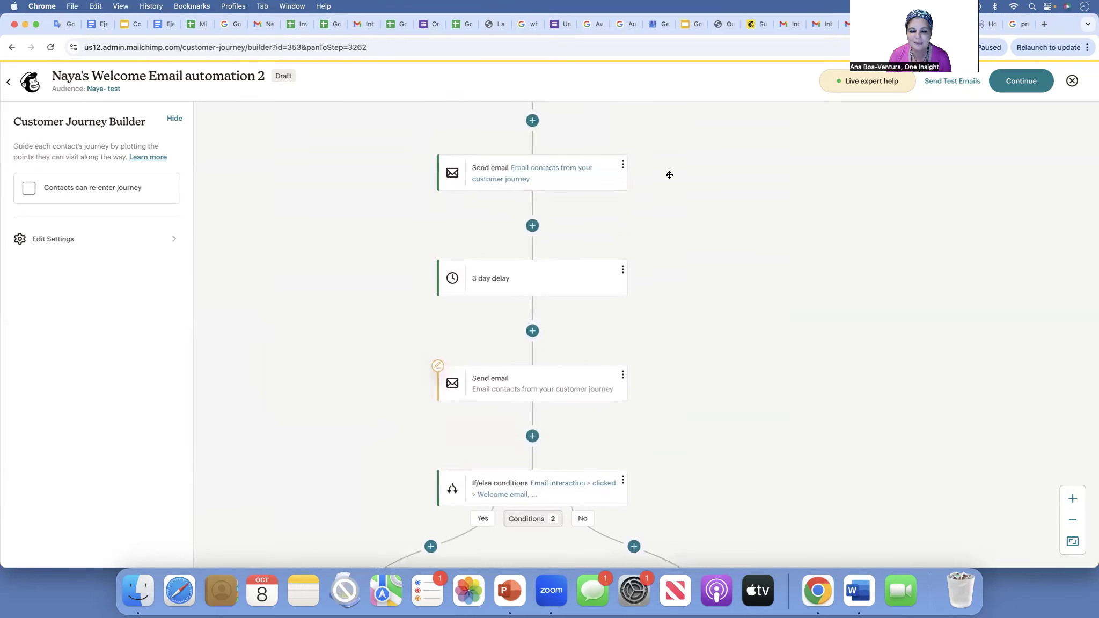
pyautogui.scroll(-4, 670, 175)
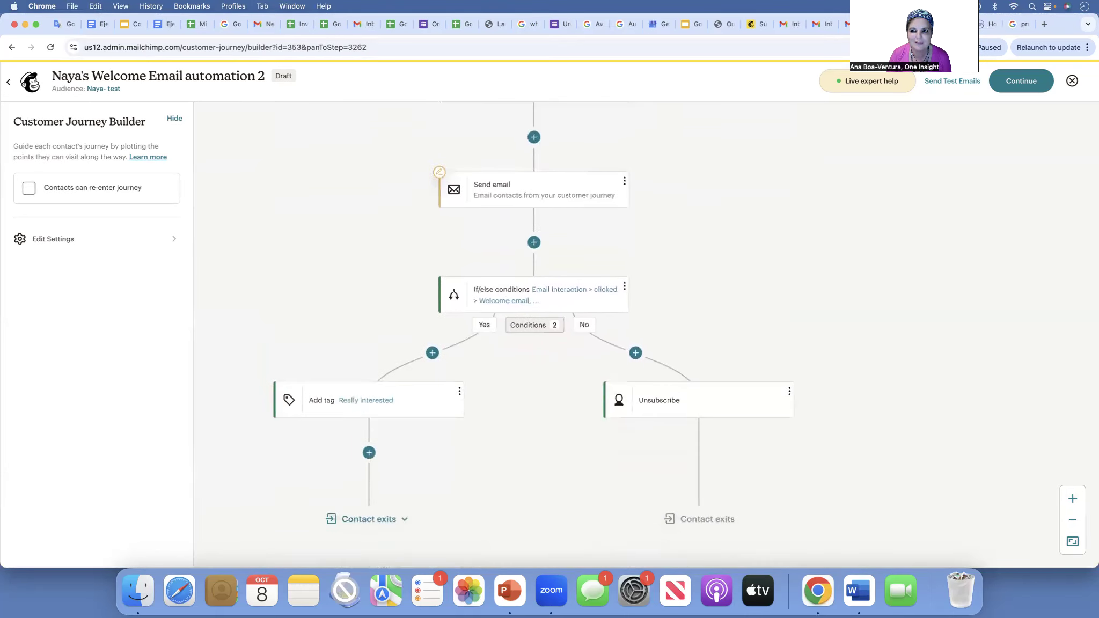